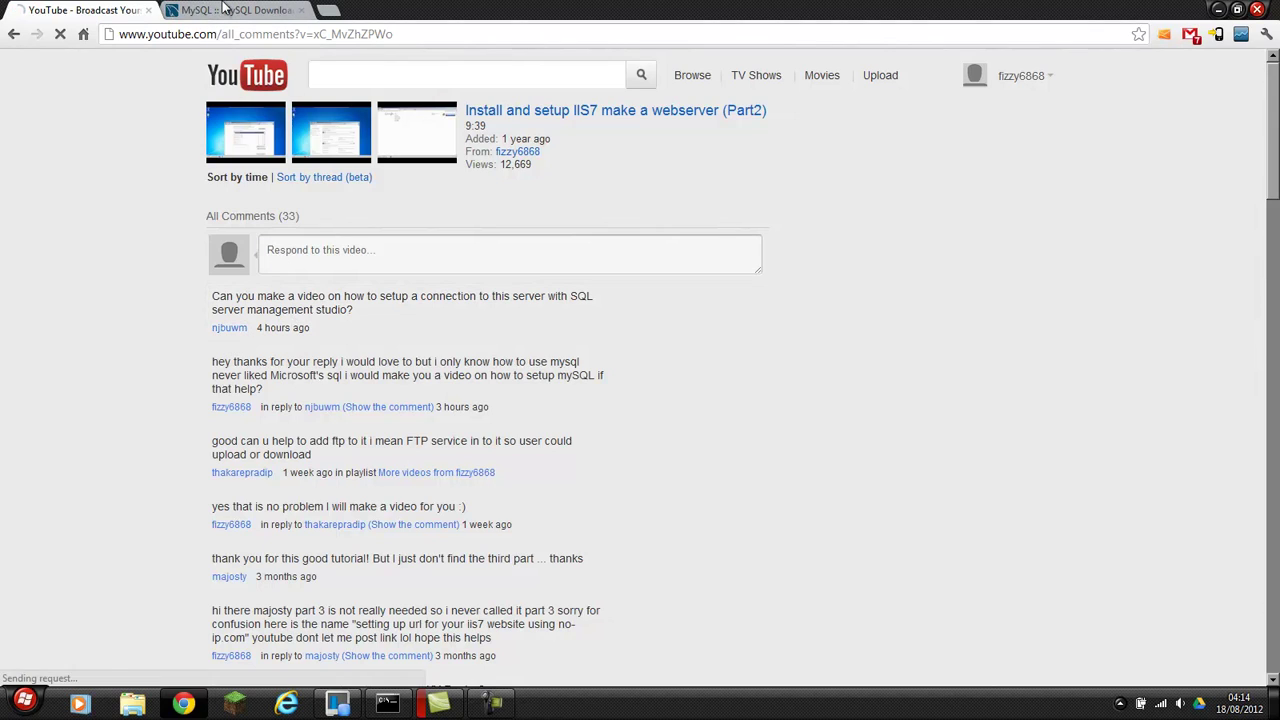
Switch to the MySQL Downloads tab and start the MySQL Installer for Windows download.
click(224, 12)
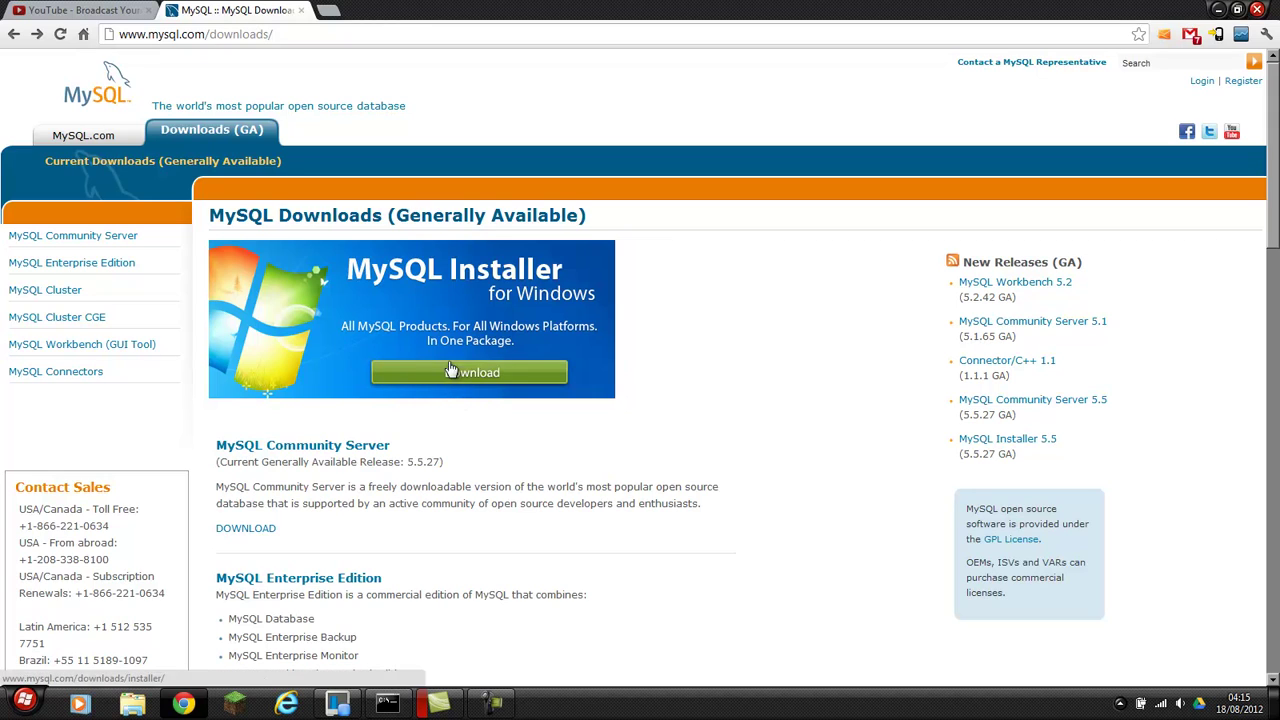
click(411, 384)
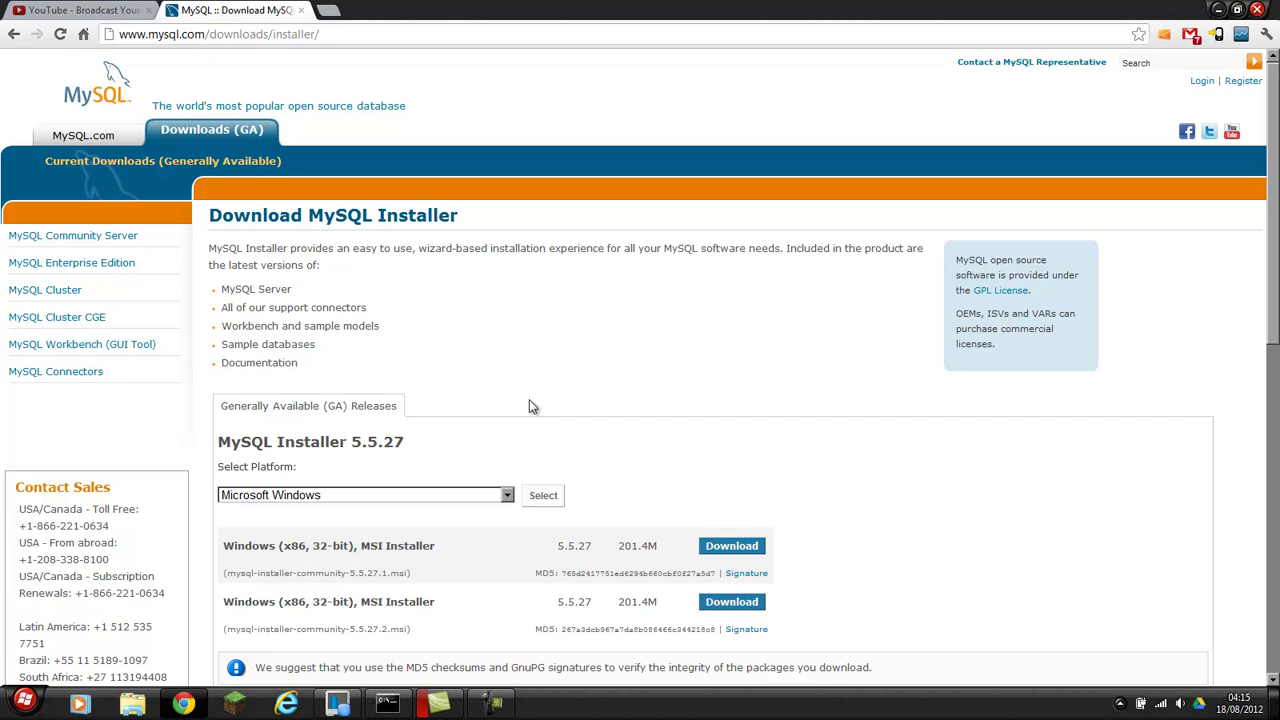
Keep Microsoft Windows as the platform, open the first 5.5.27.1 installer download, then go back.
scroll(529, 400, down, 2)
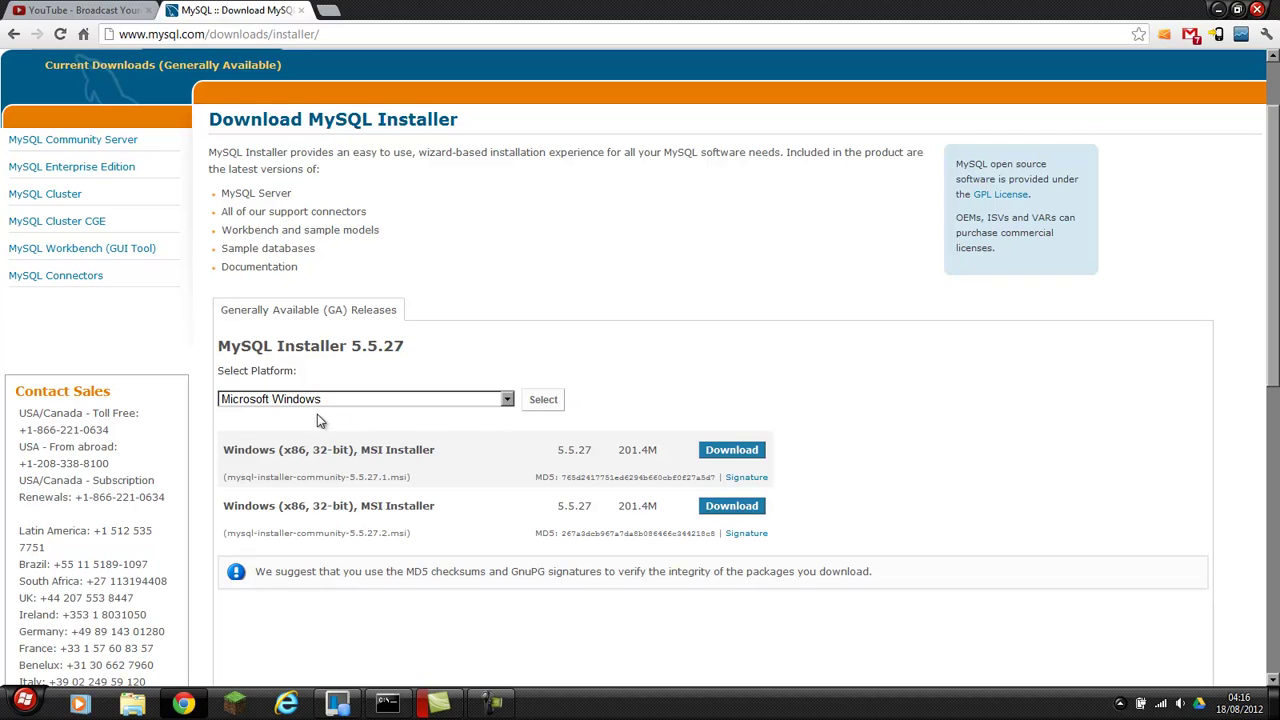
click(508, 400)
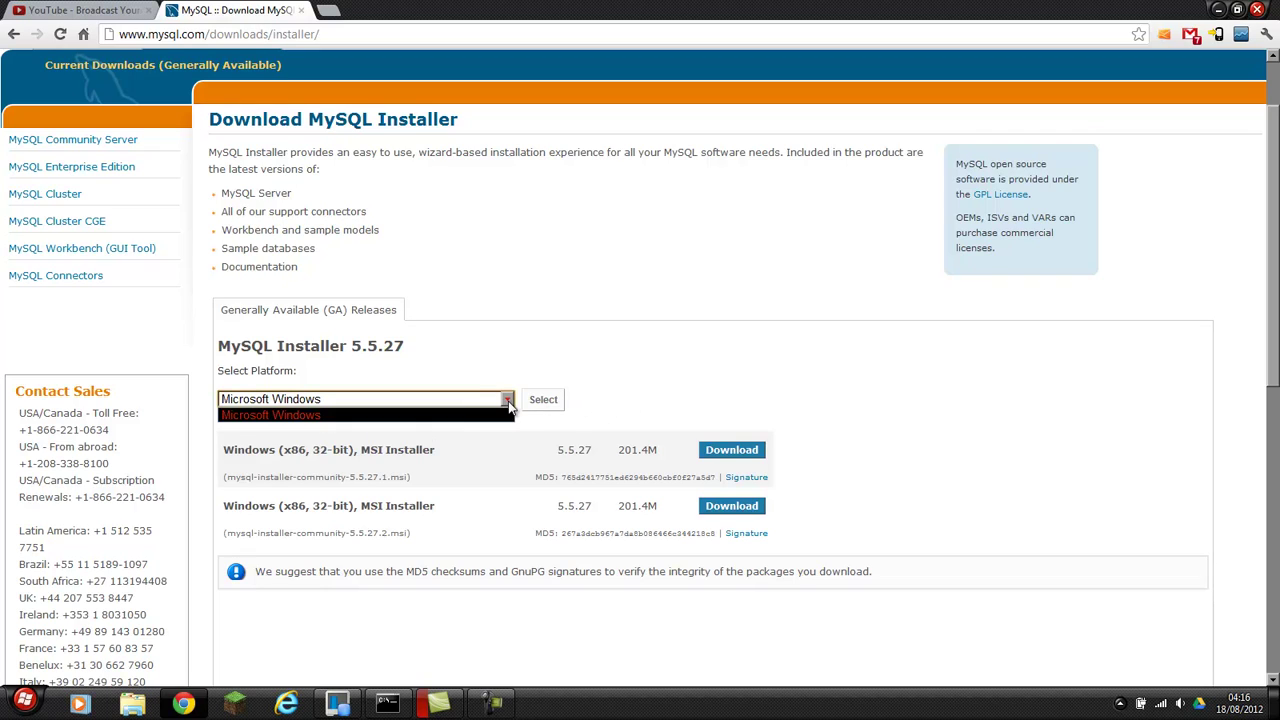
click(453, 415)
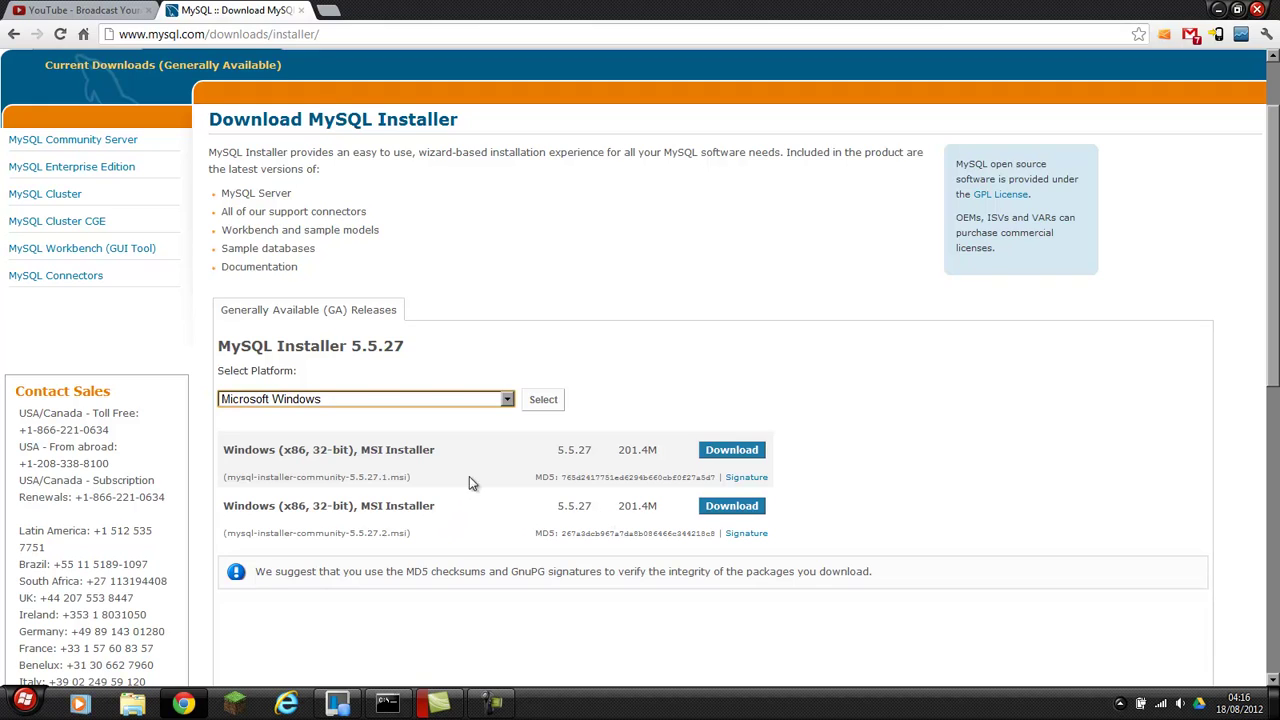
click(743, 456)
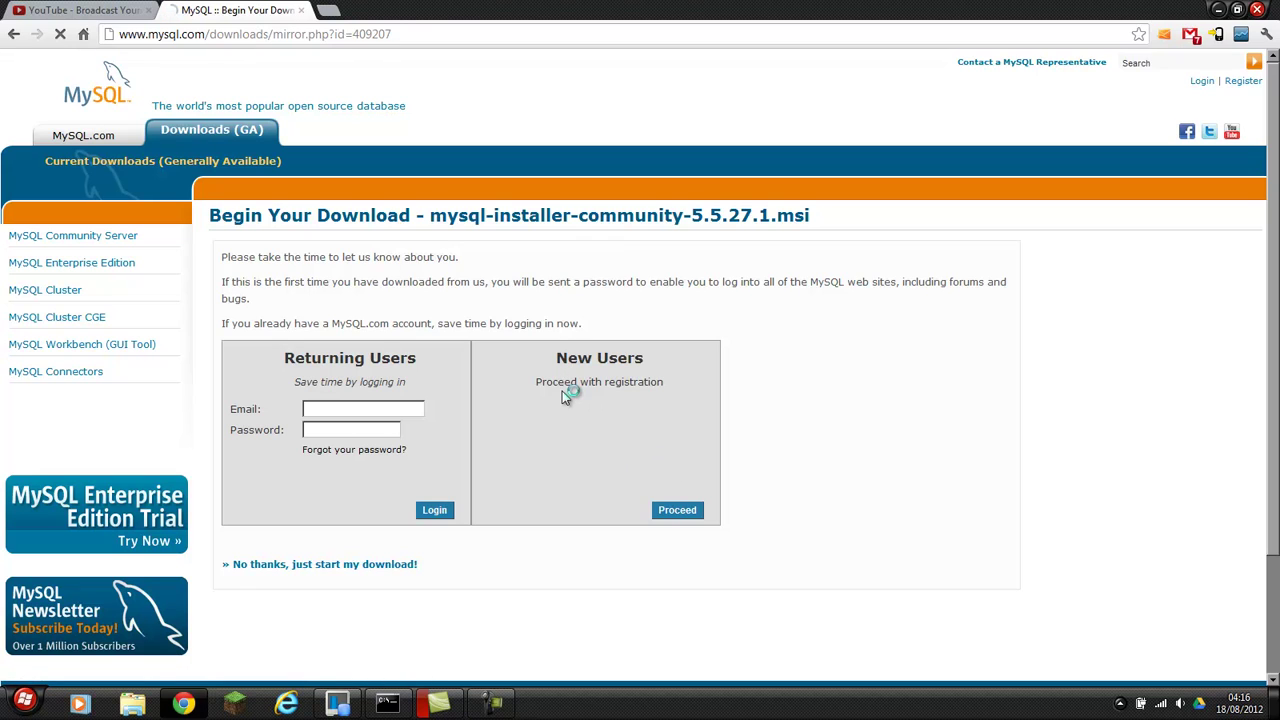
key(alt+Left)
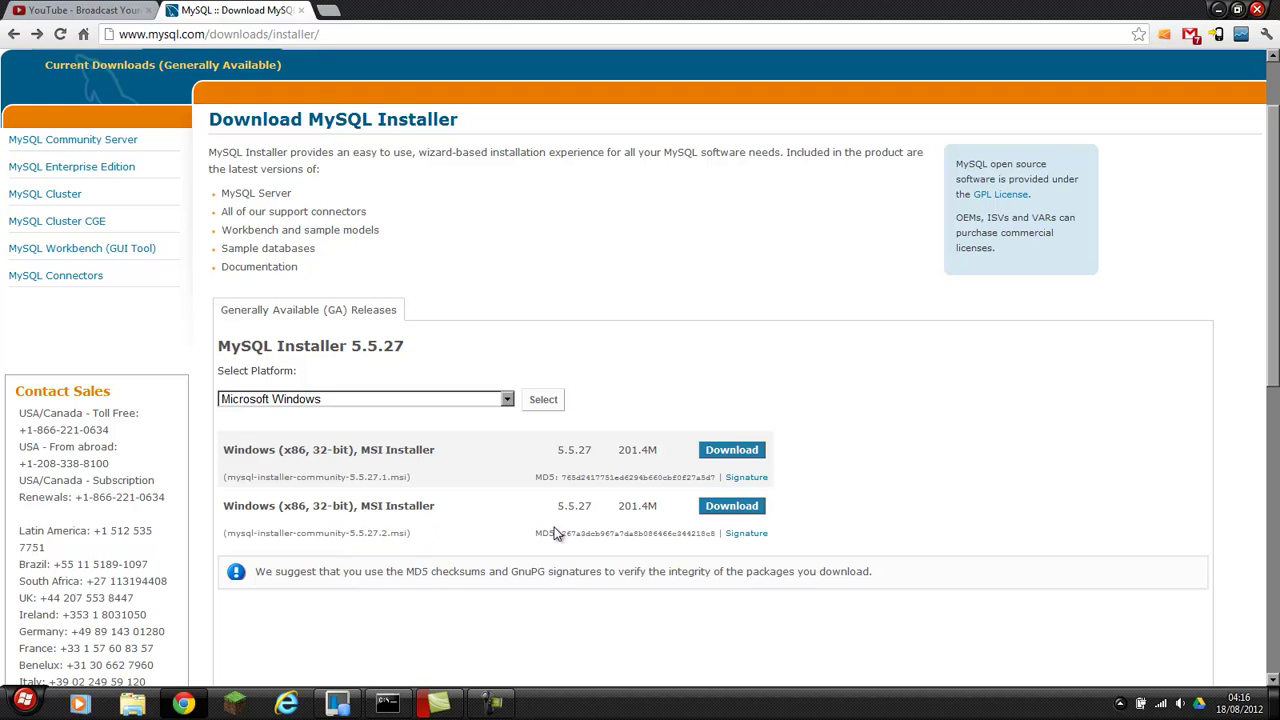
Download mysql-installer-community-5.5.27.2.msi without logging in and open the finished file.
click(732, 508)
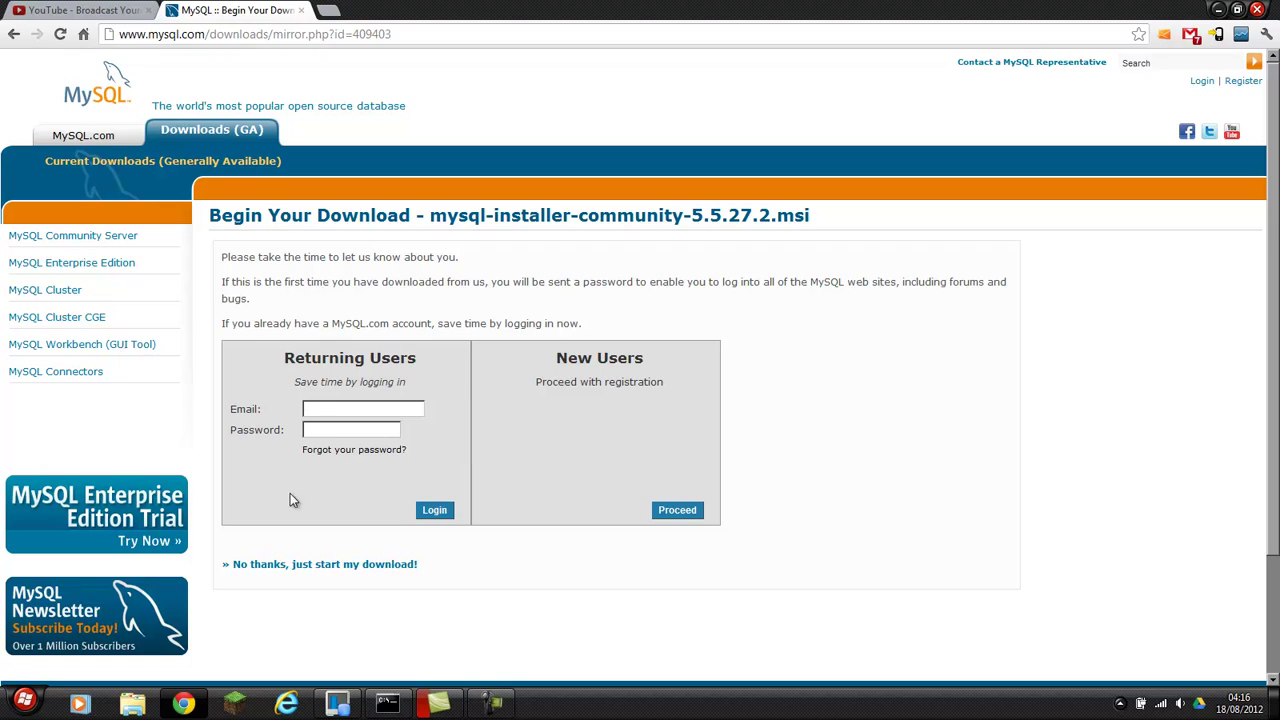
click(365, 569)
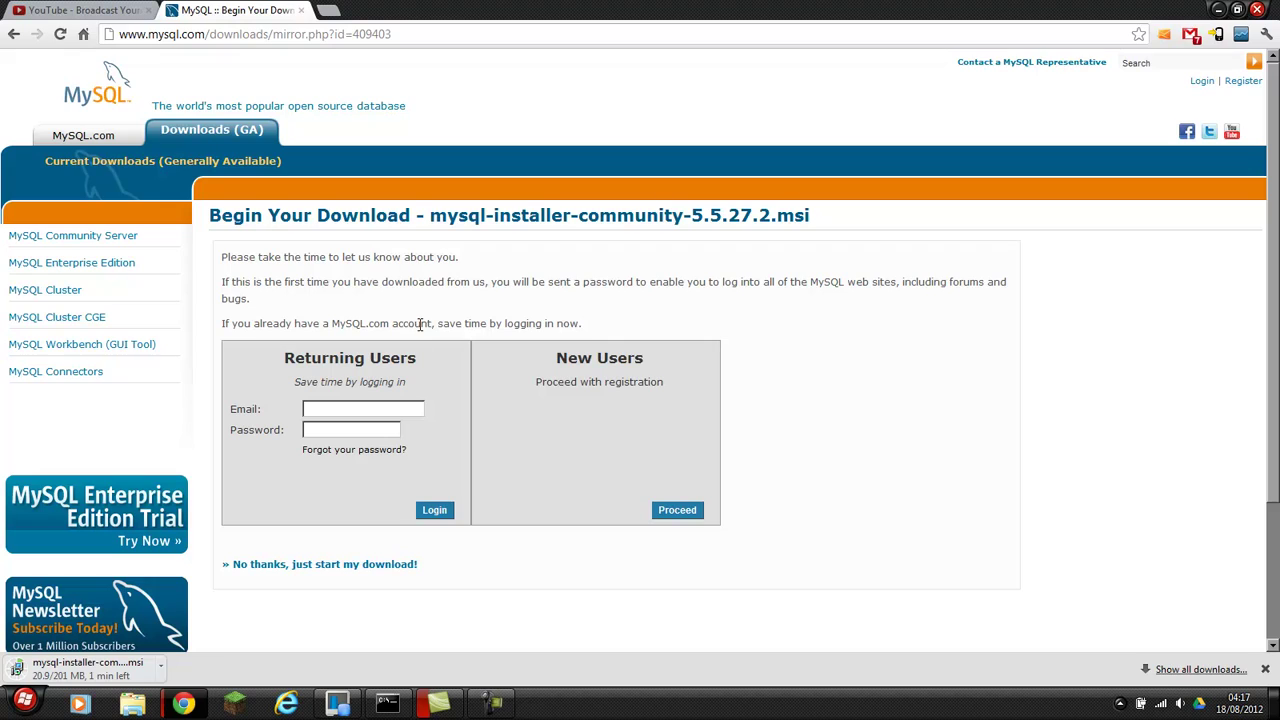
scroll(470, 428, down, 1)
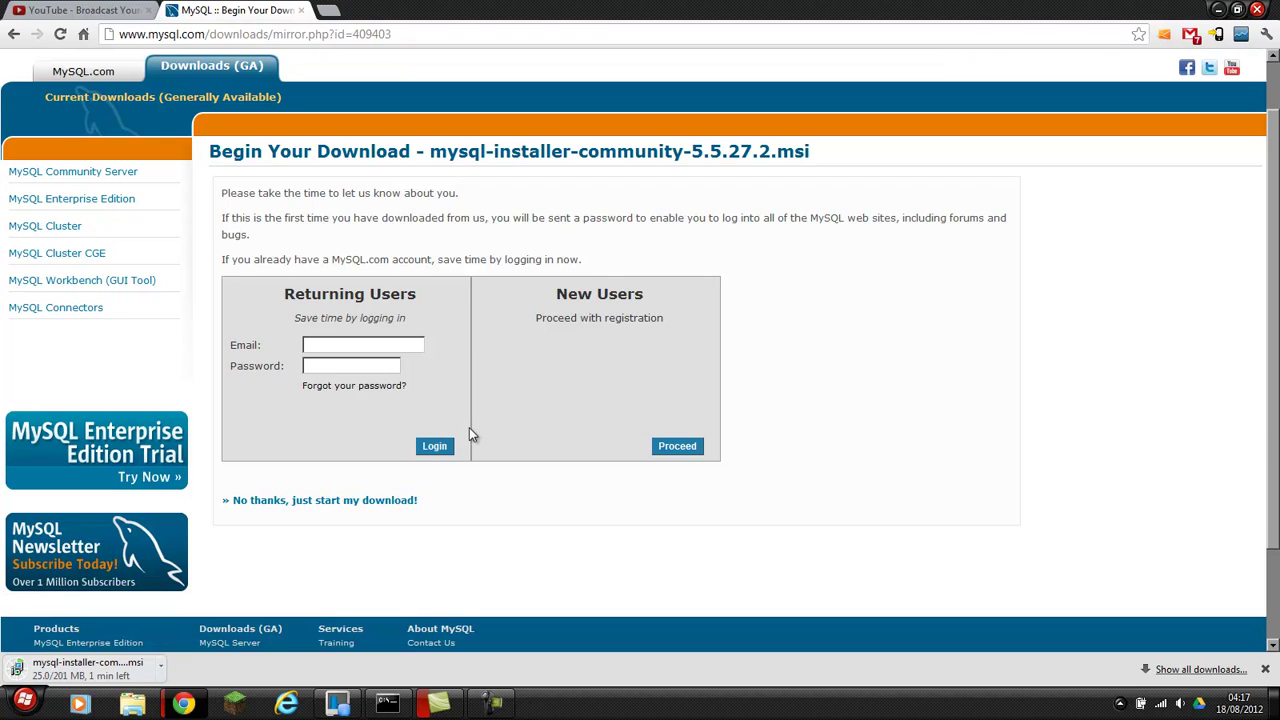
scroll(472, 434, up, 1)
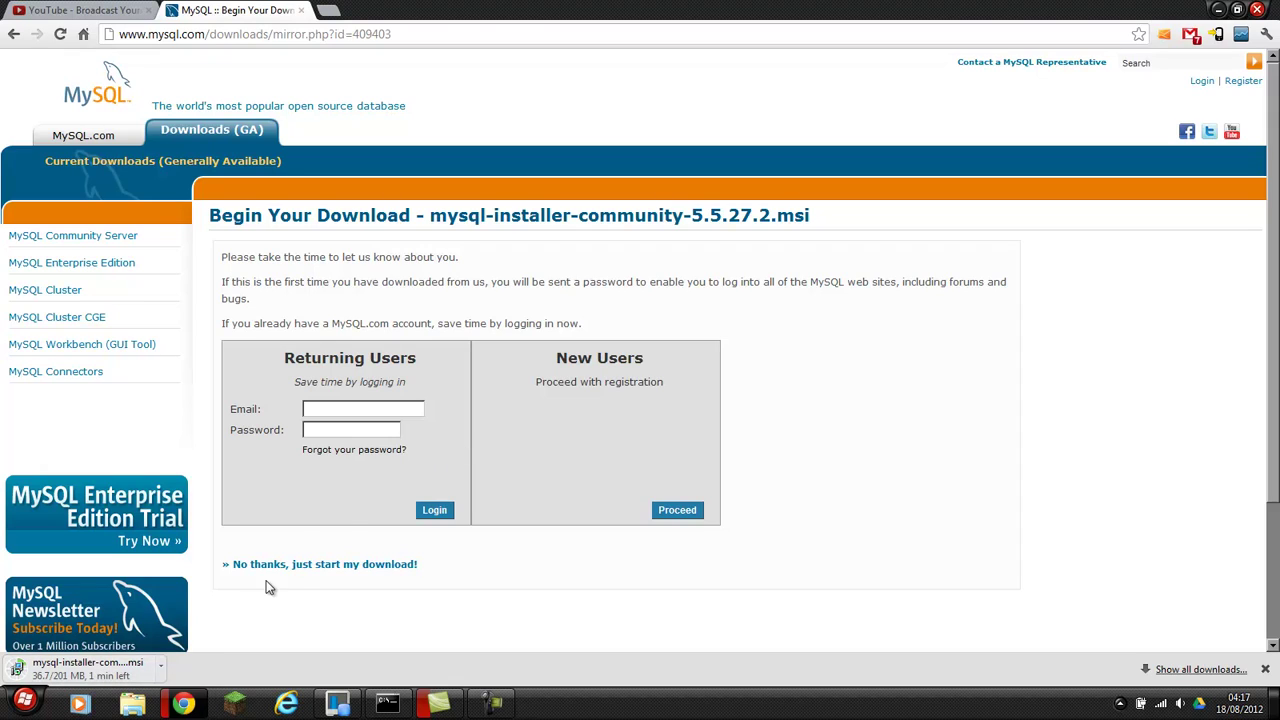
click(93, 676)
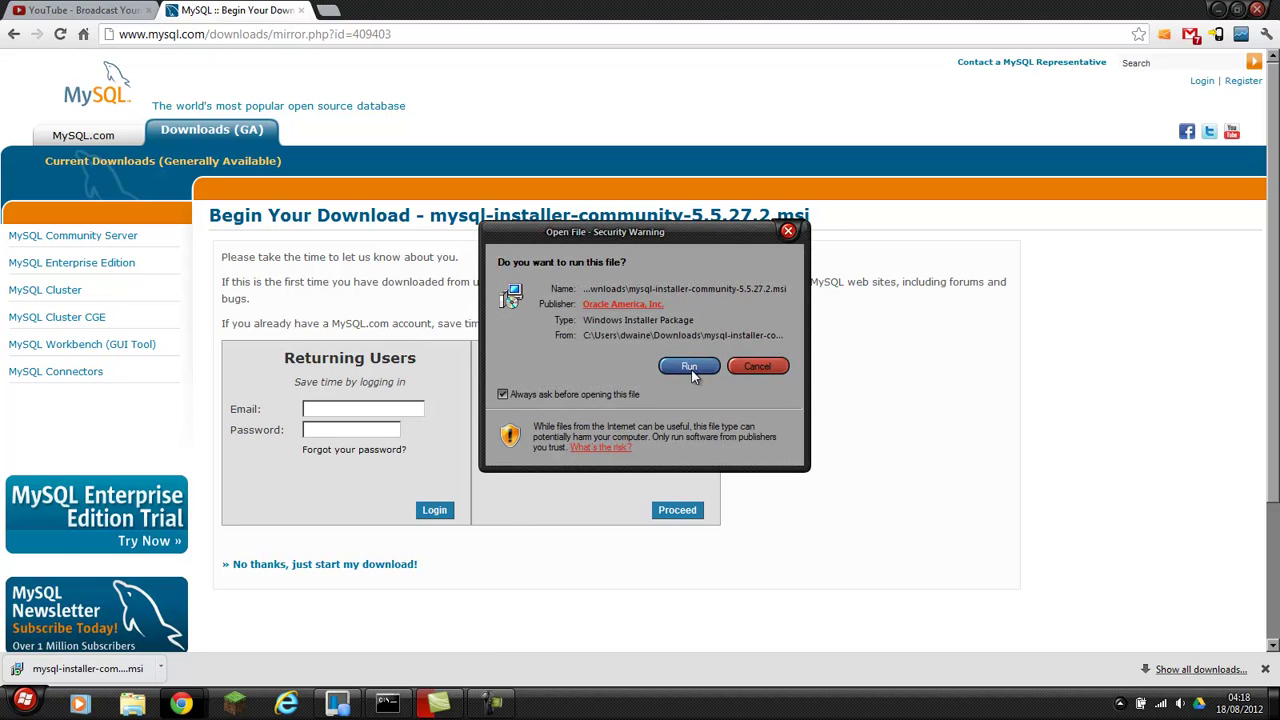
Allow the security warning to run the MySQL Installer.
click(690, 368)
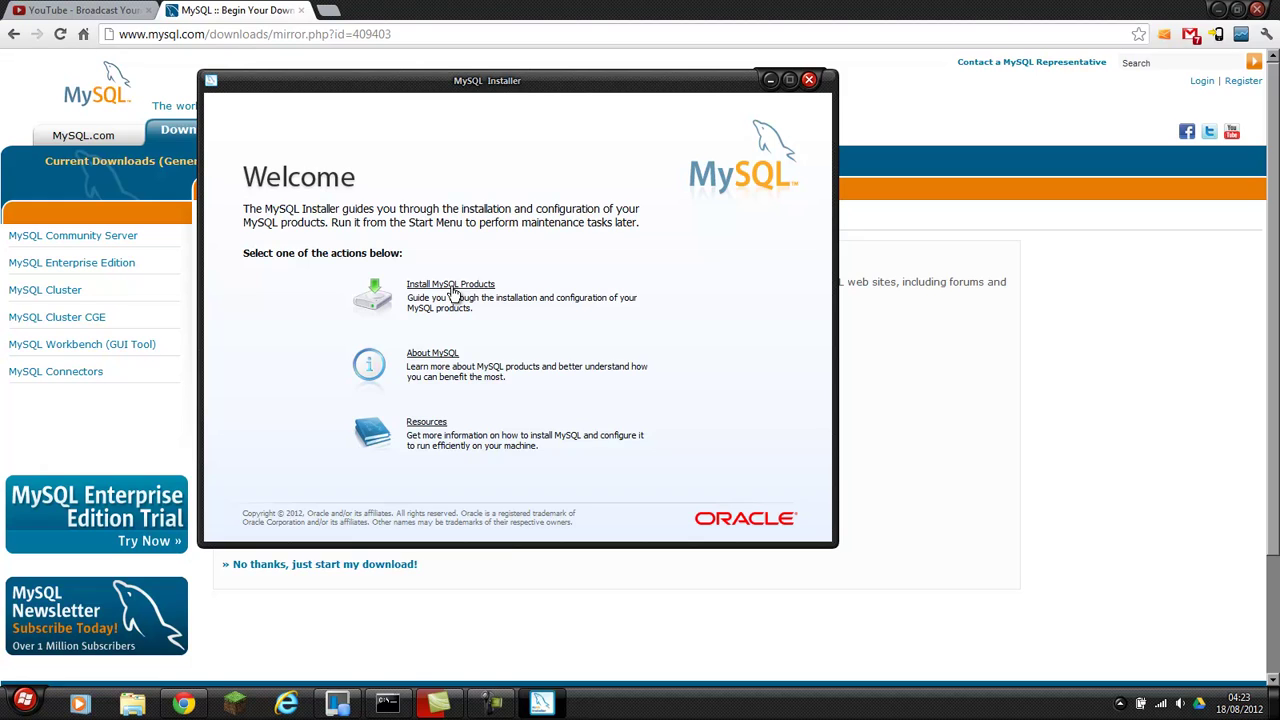
Start installing MySQL products, accept the license terms, and run the check for newer products.
click(452, 286)
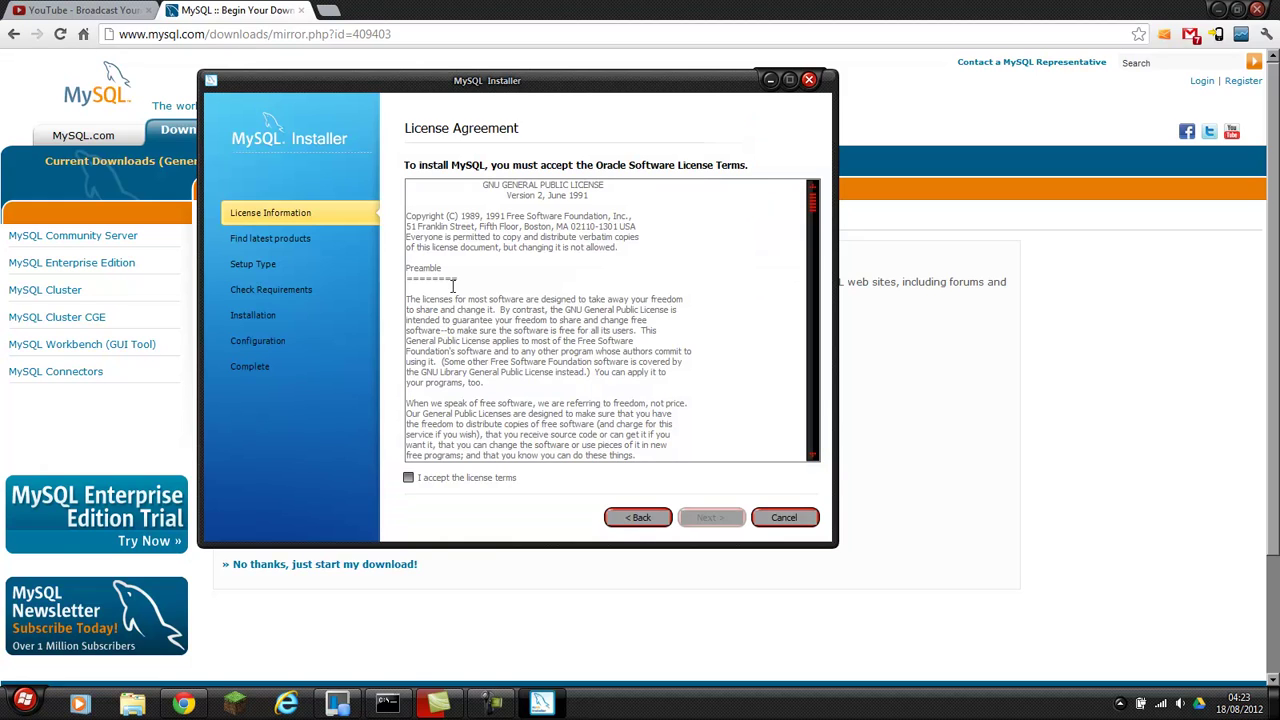
click(408, 477)
click(714, 524)
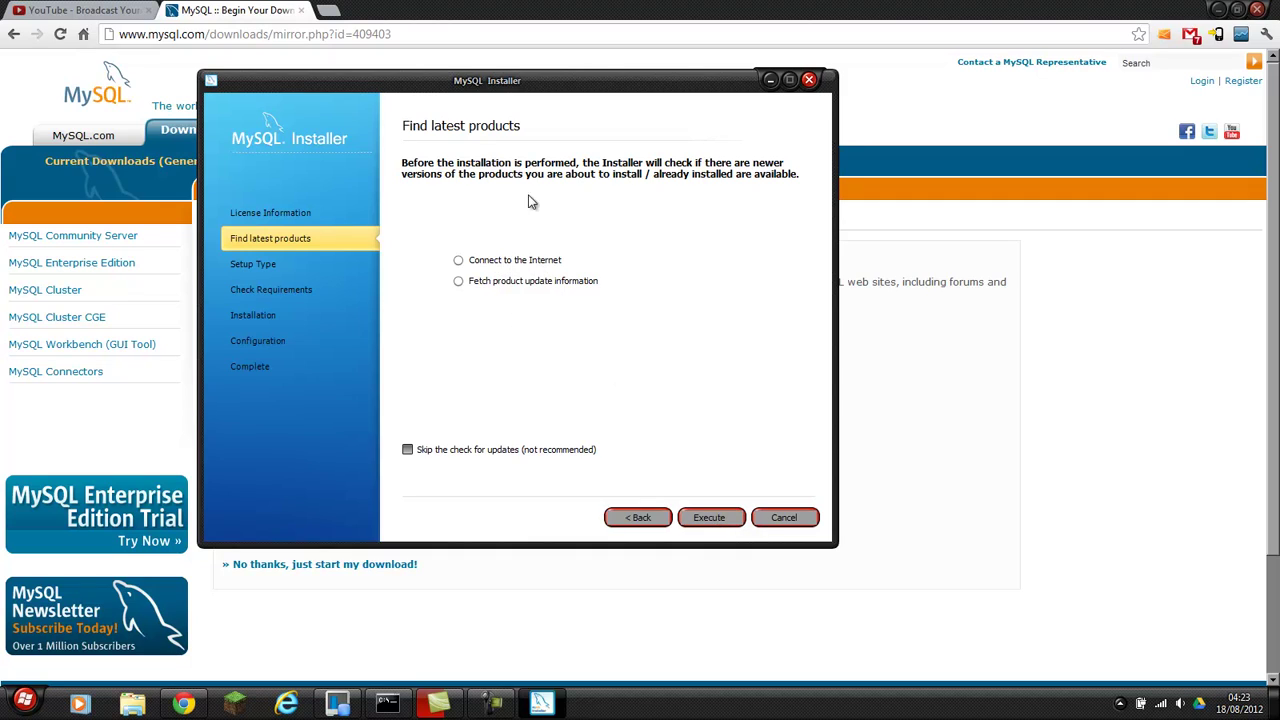
click(707, 520)
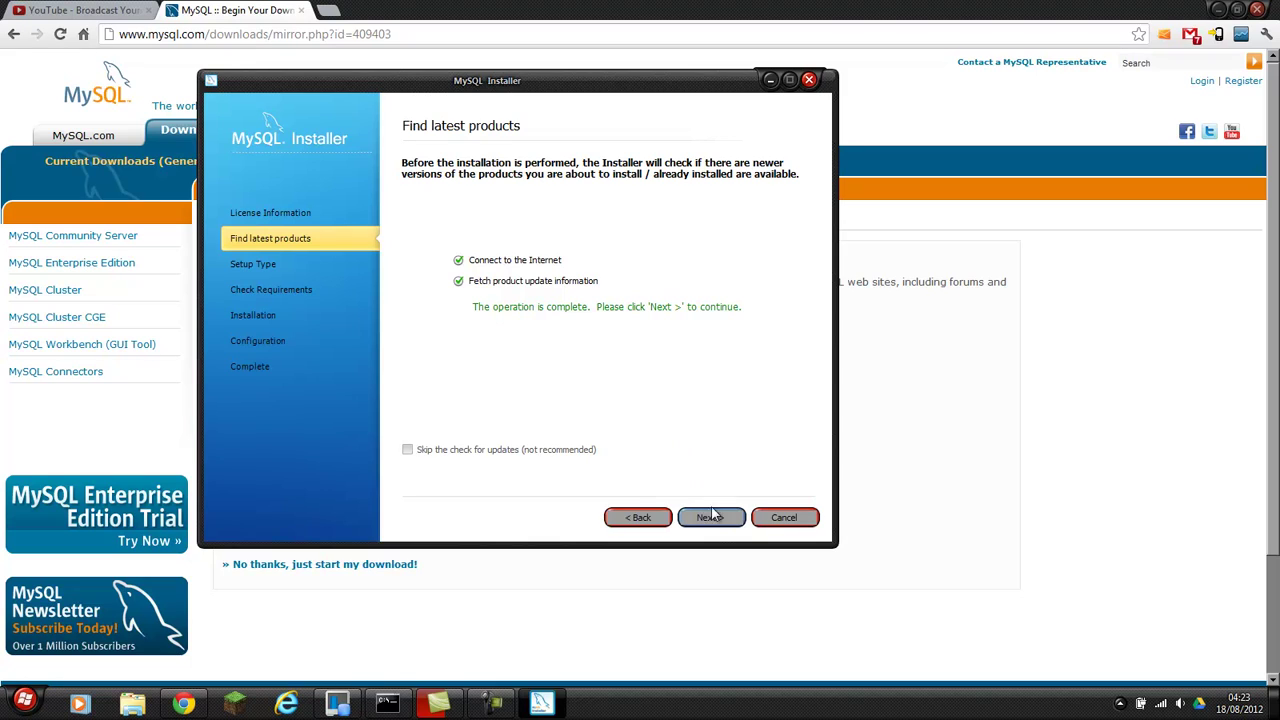
click(708, 520)
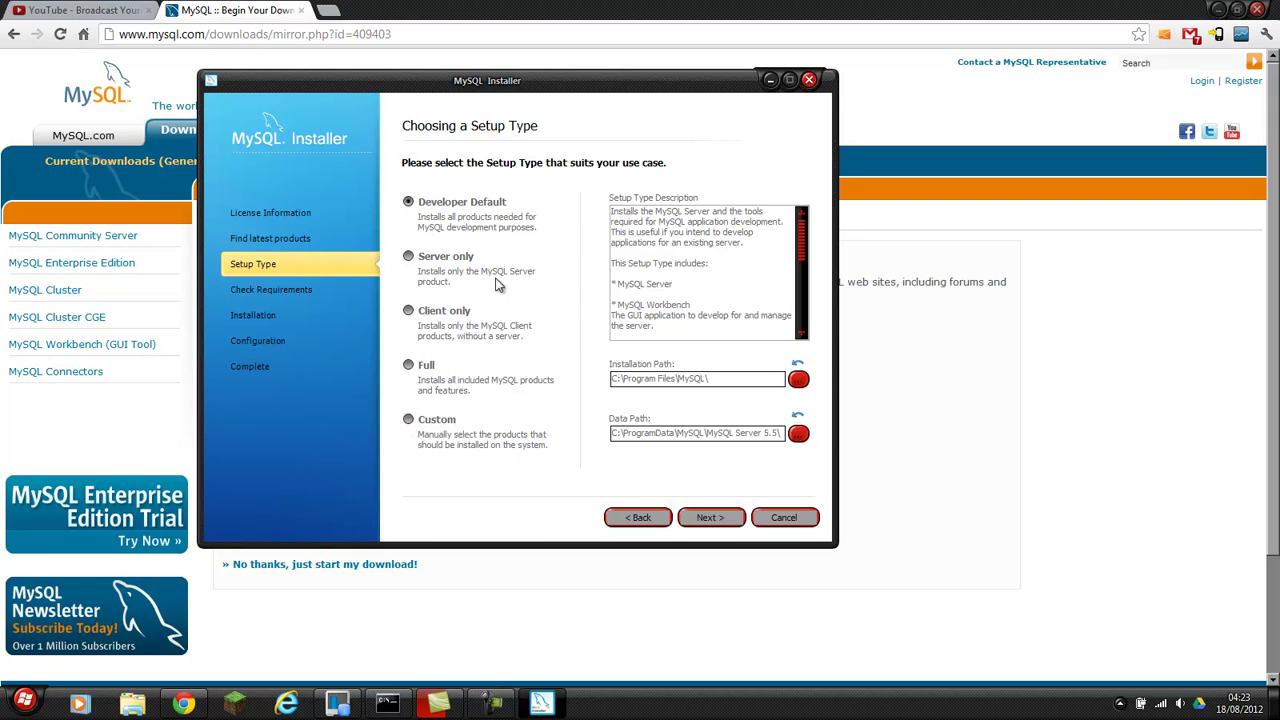
Choose a Custom setup and exclude Documentation except Samples and Examples 5.5.27.
click(424, 419)
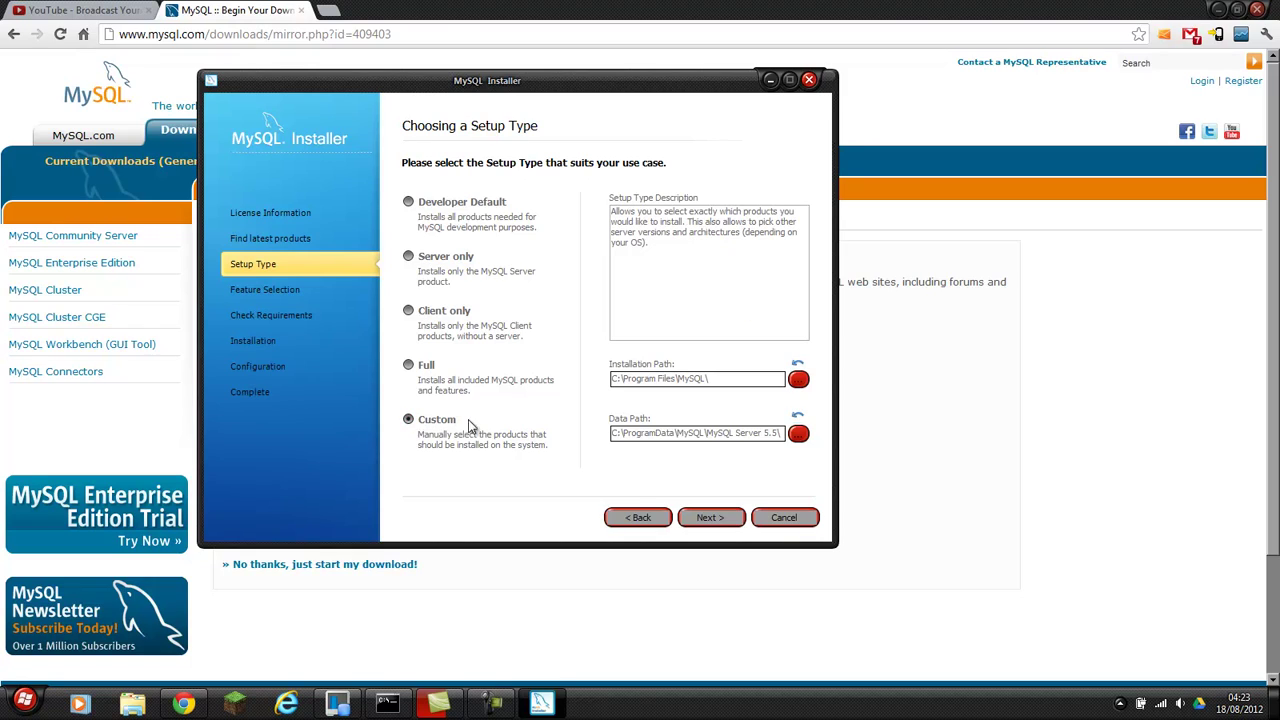
click(708, 518)
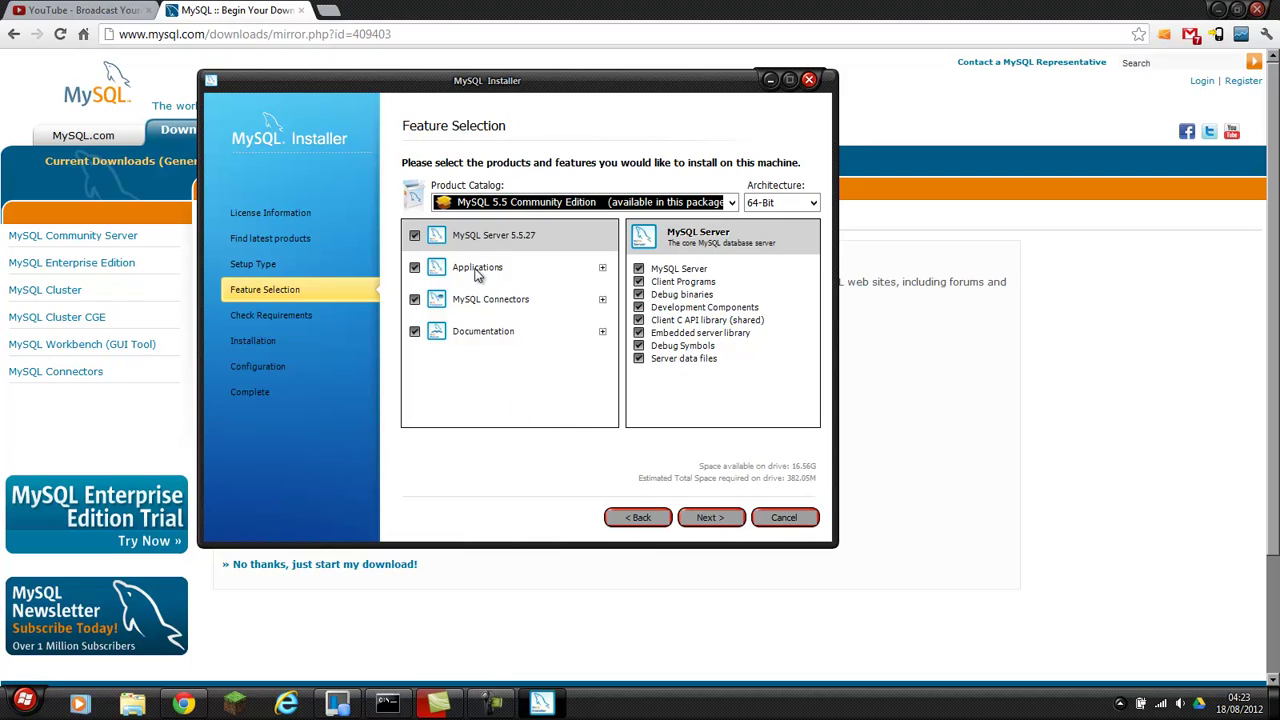
click(602, 333)
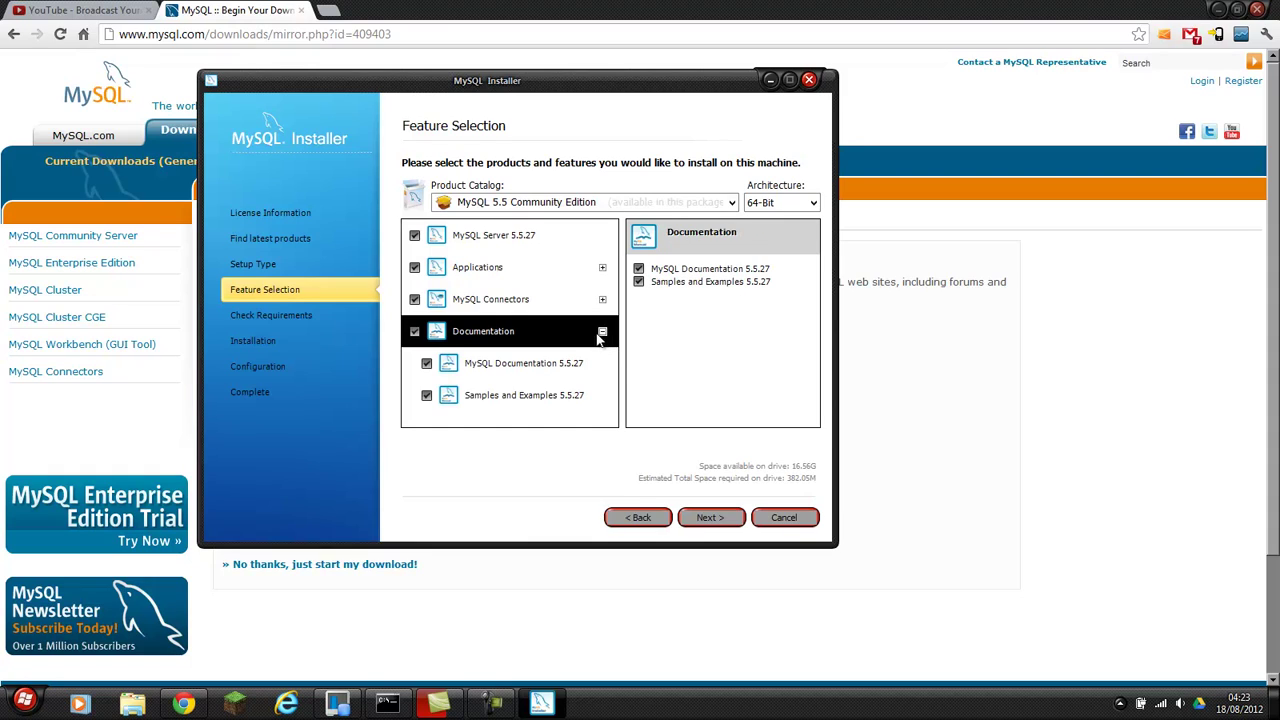
click(414, 331)
click(426, 396)
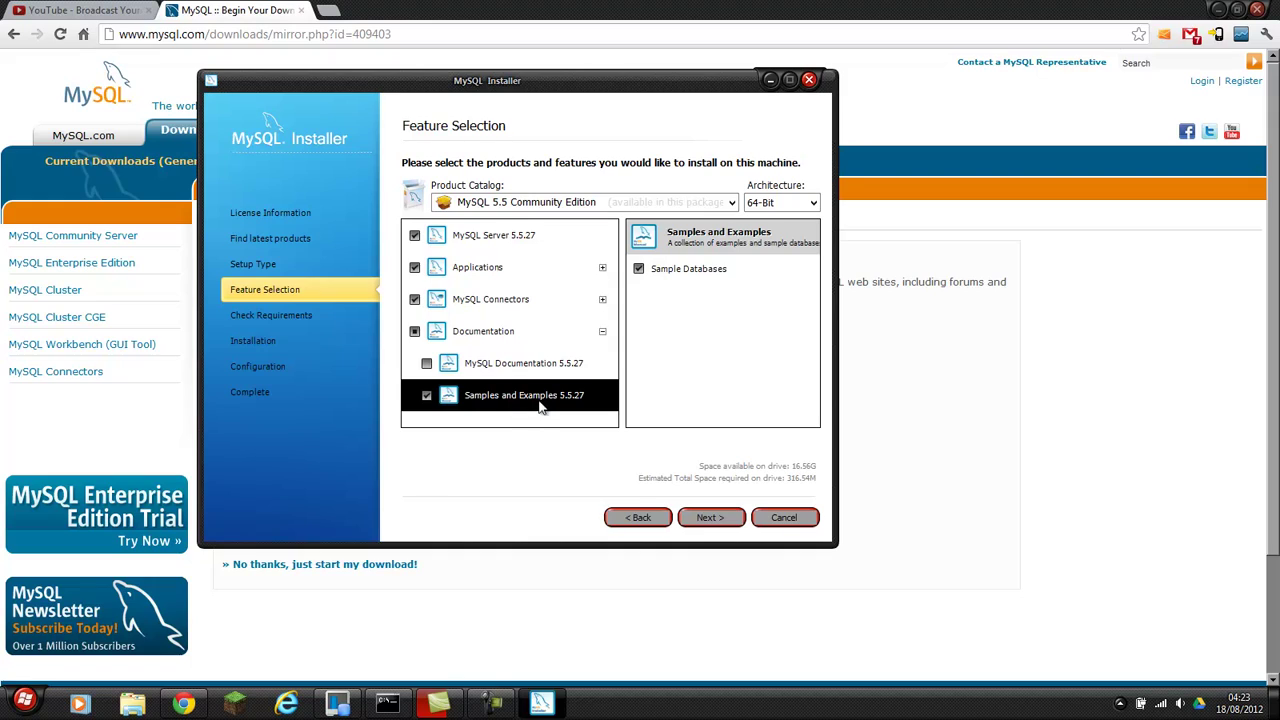
click(602, 332)
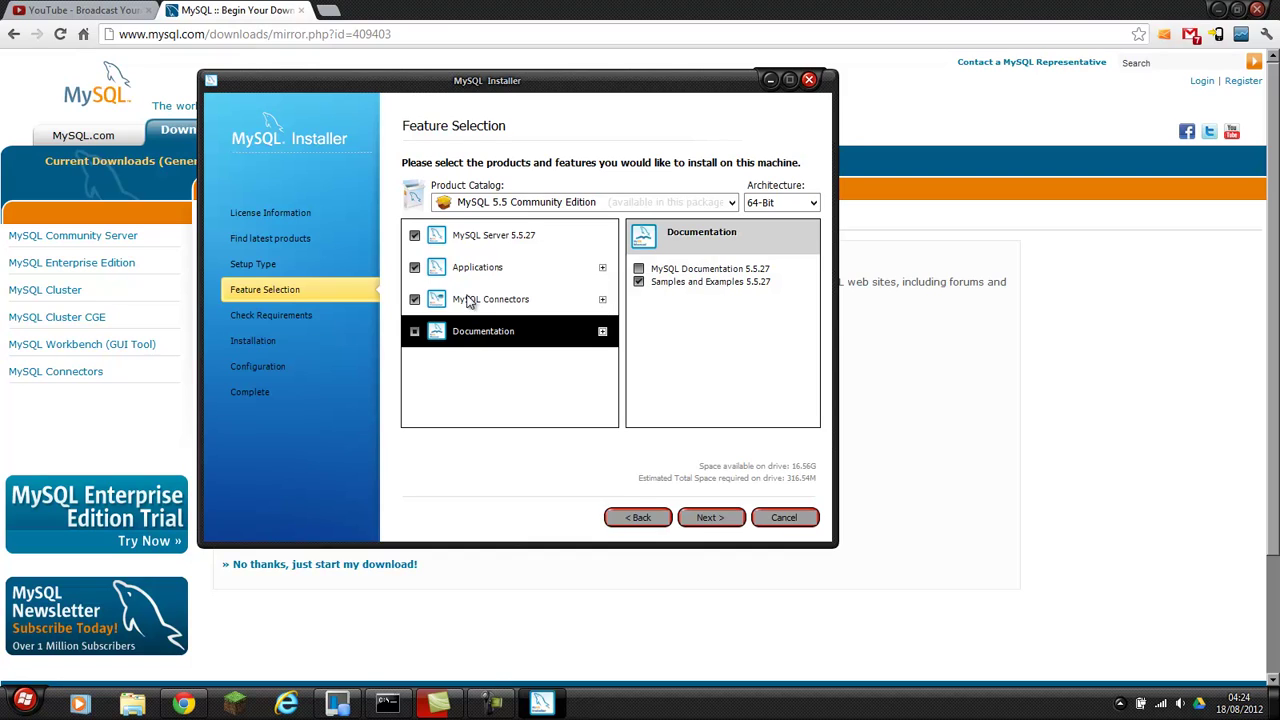
click(603, 300)
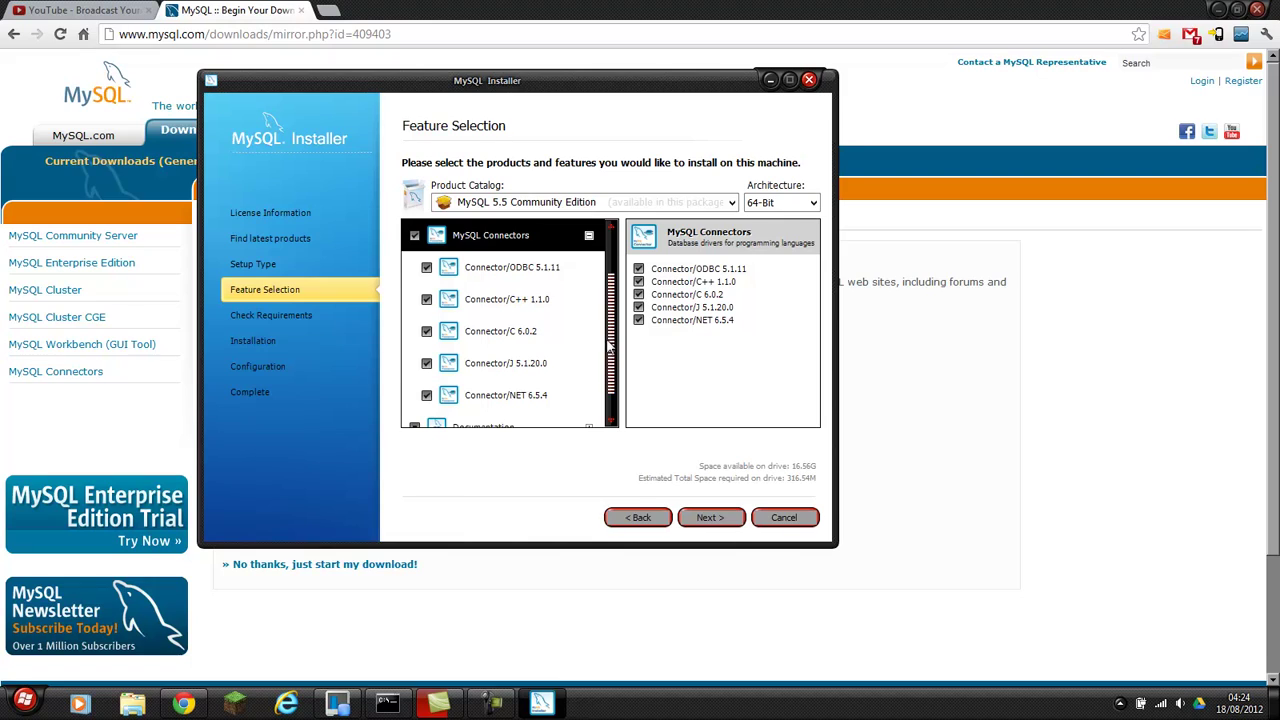
scroll(612, 382, down, 1)
scroll(612, 380, up, 1)
scroll(612, 320, up, 1)
scroll(612, 312, up, 1)
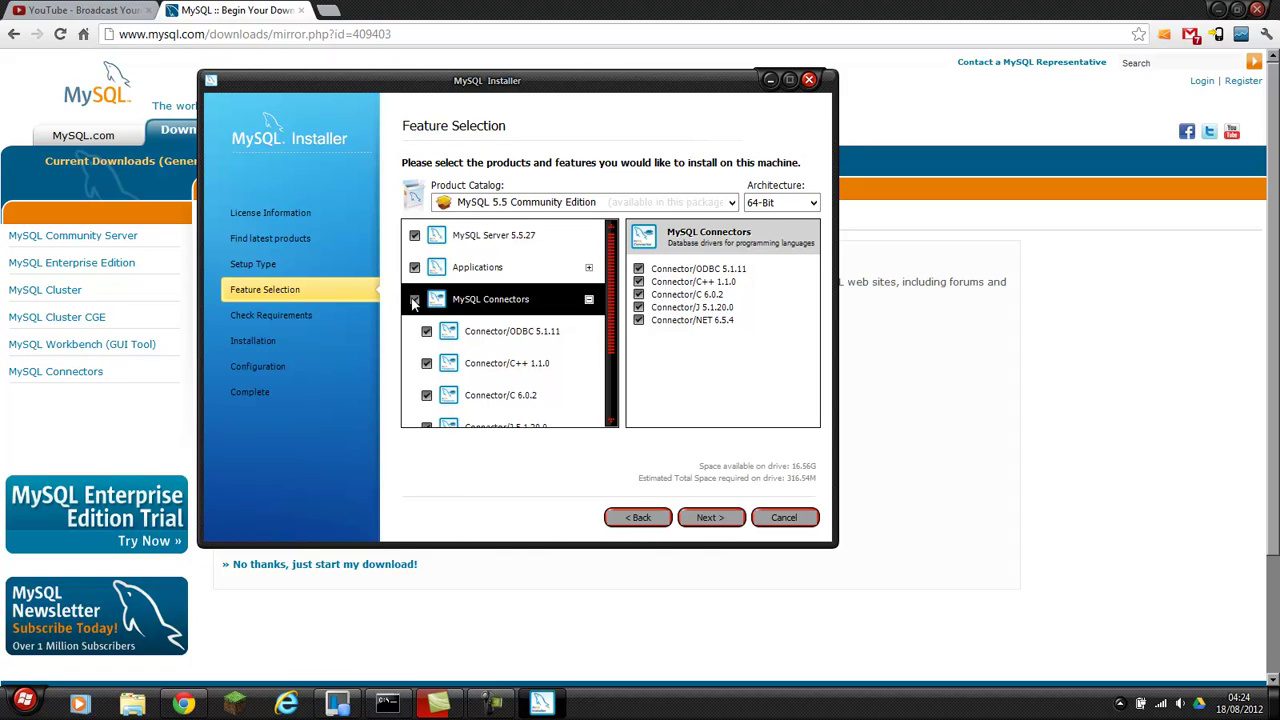
Exclude MySQL Notifier and MySQL For Excel from Applications and continue to requirements.
click(588, 268)
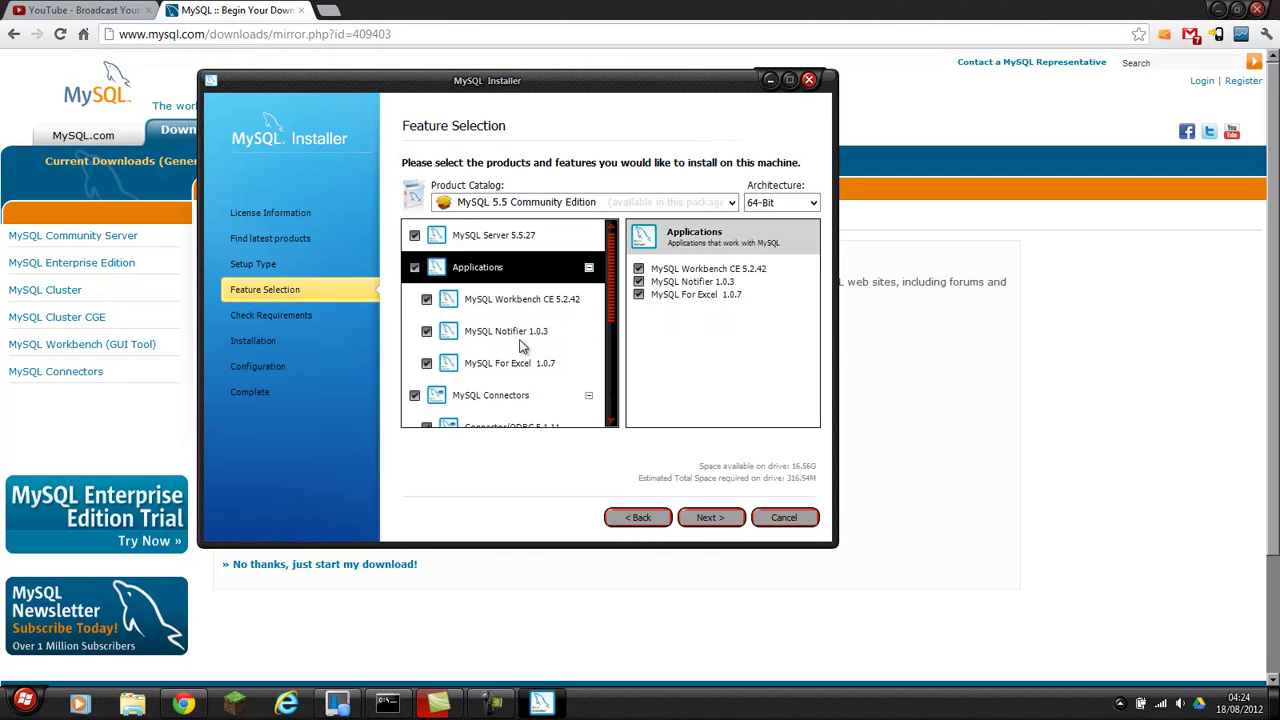
click(427, 331)
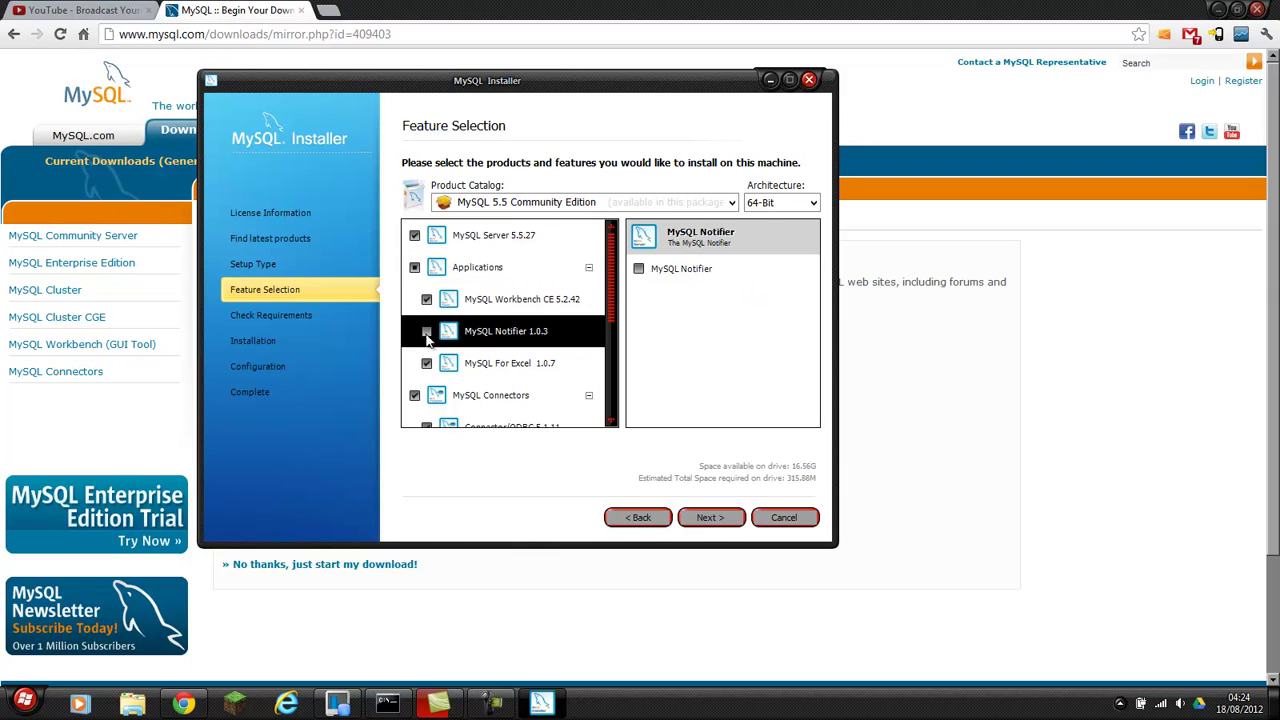
click(427, 364)
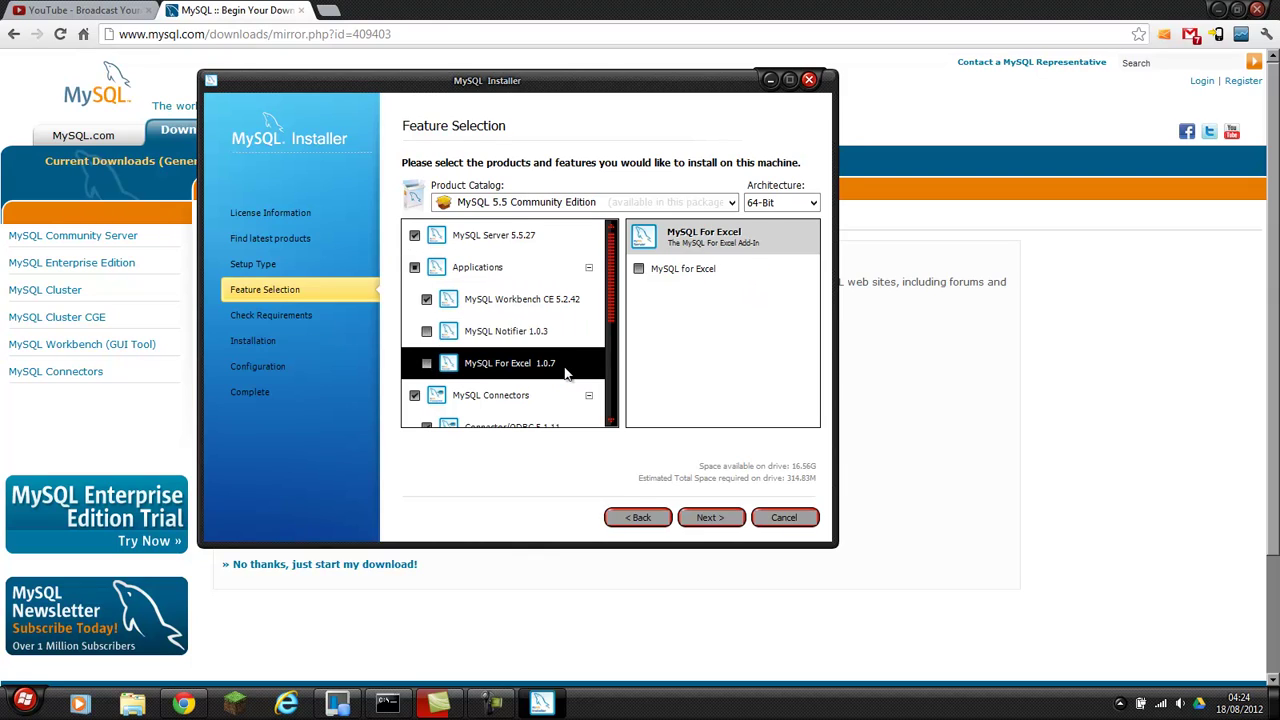
click(589, 268)
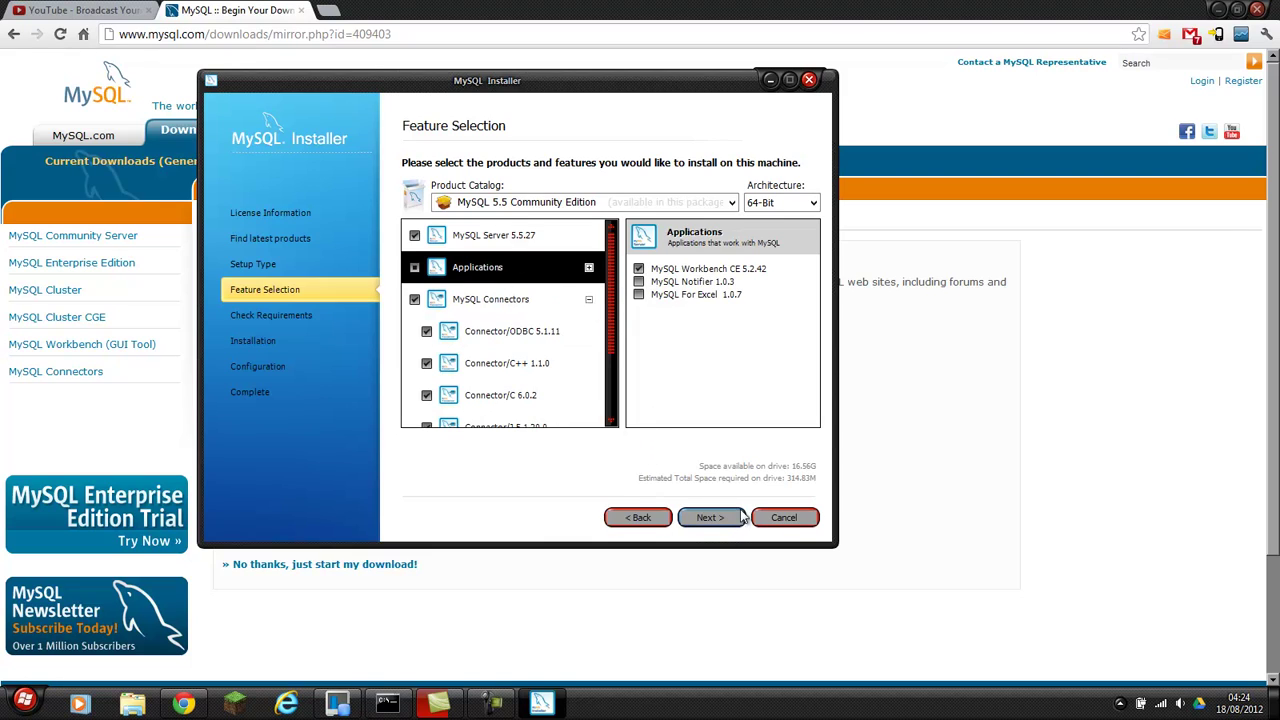
click(710, 518)
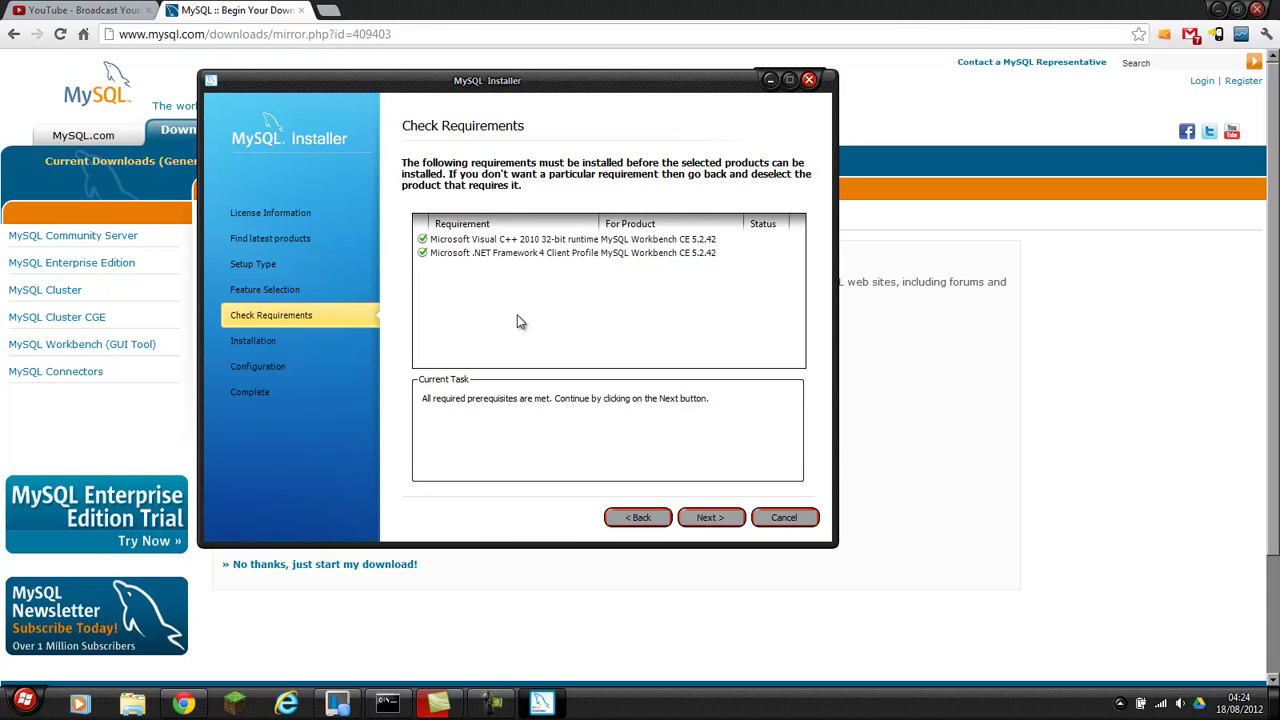
Install the eight selected products and continue to product configuration.
click(716, 521)
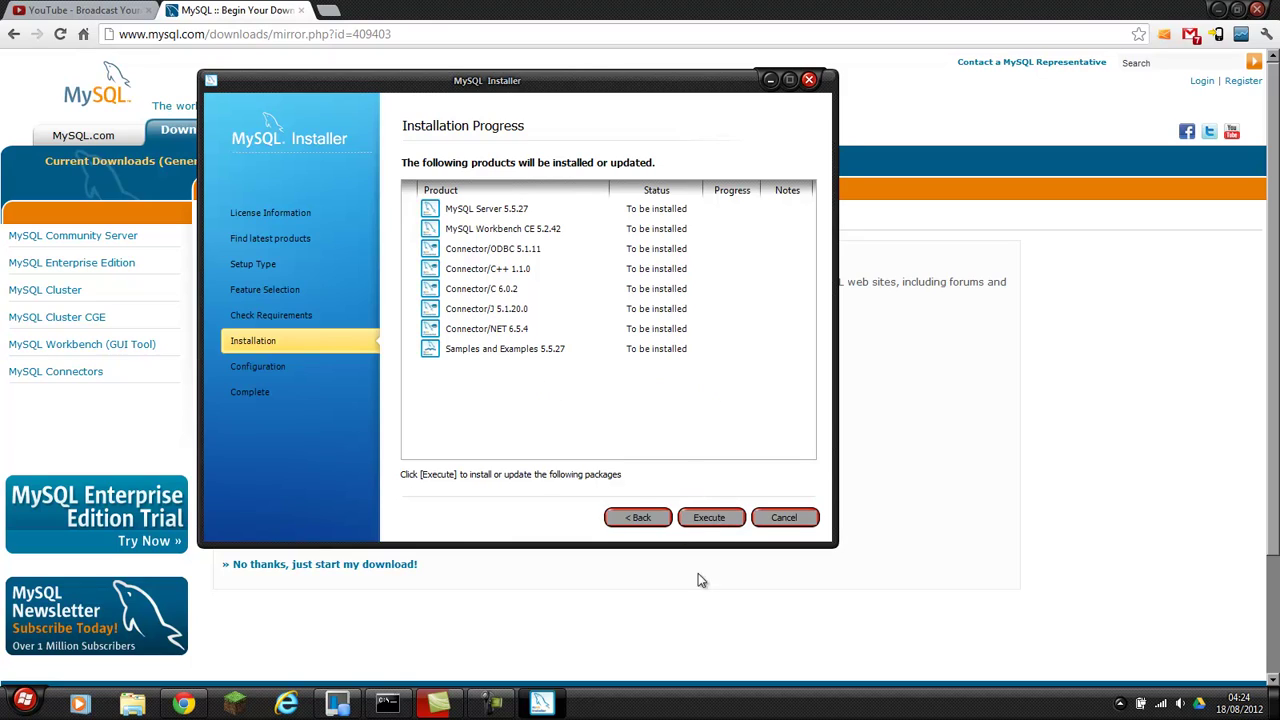
click(708, 518)
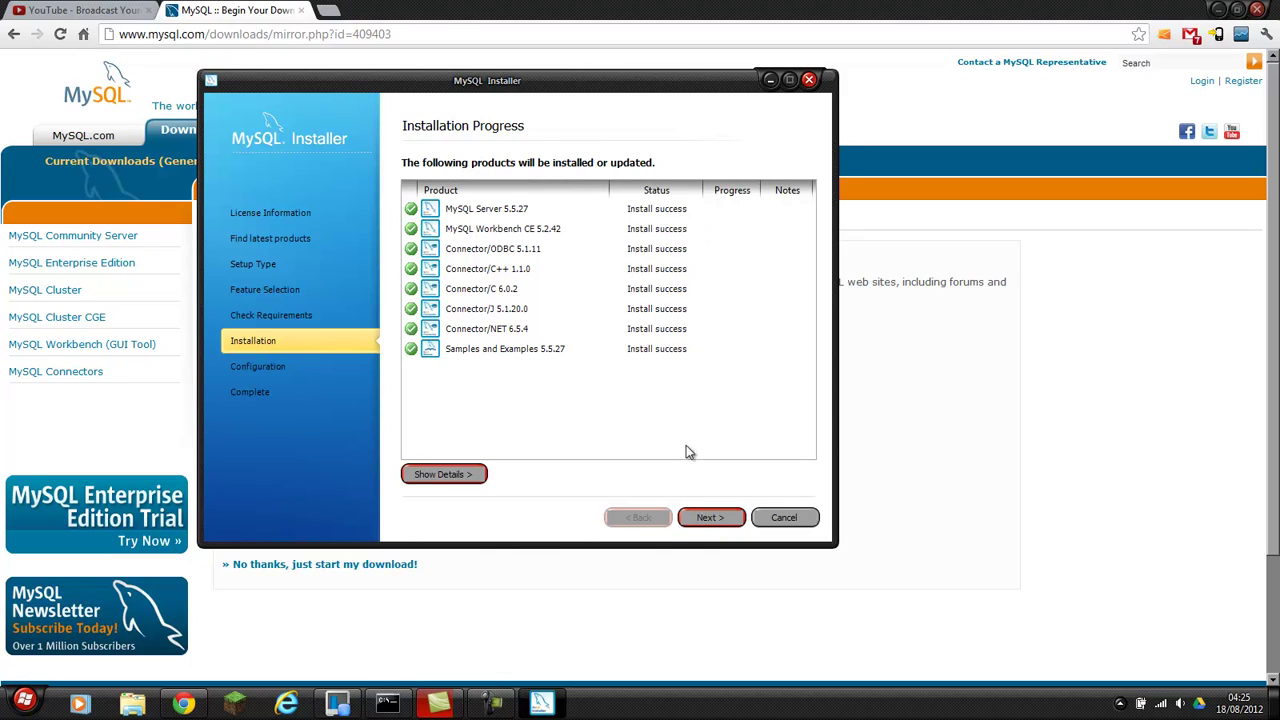
click(710, 517)
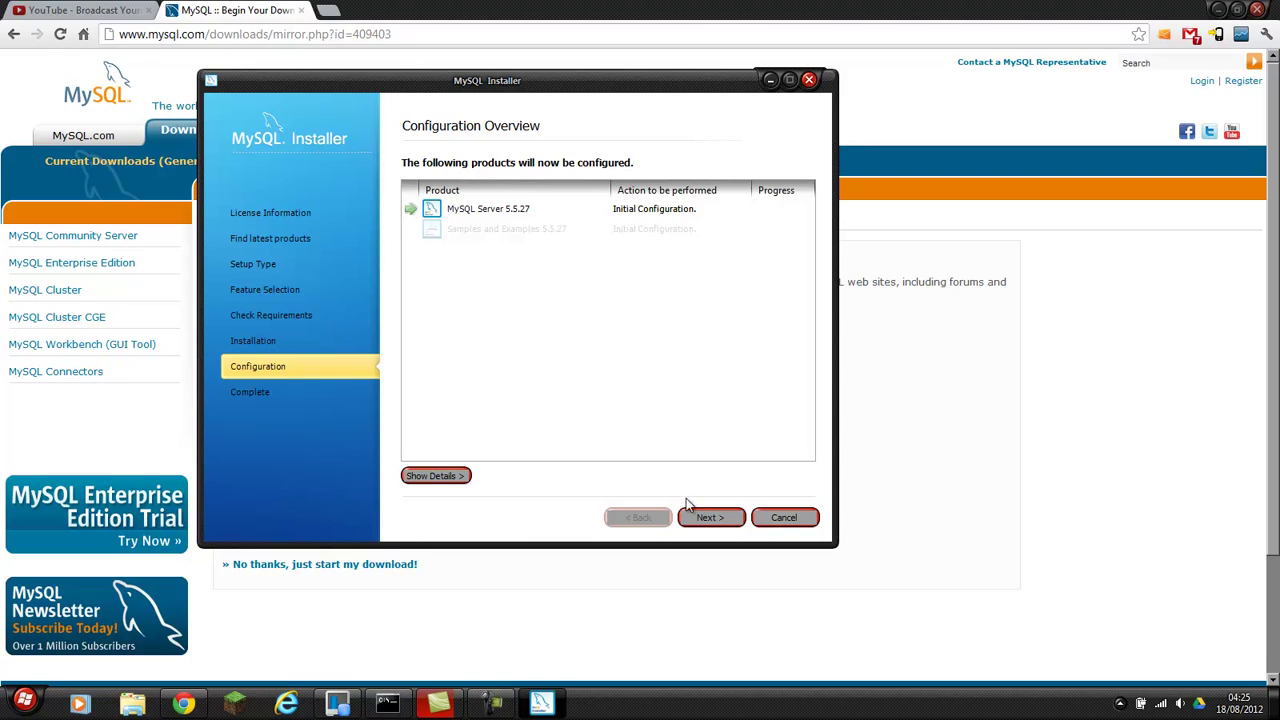
Advance to MySQL Server configuration page 1/3 and list the Config Type options.
click(705, 527)
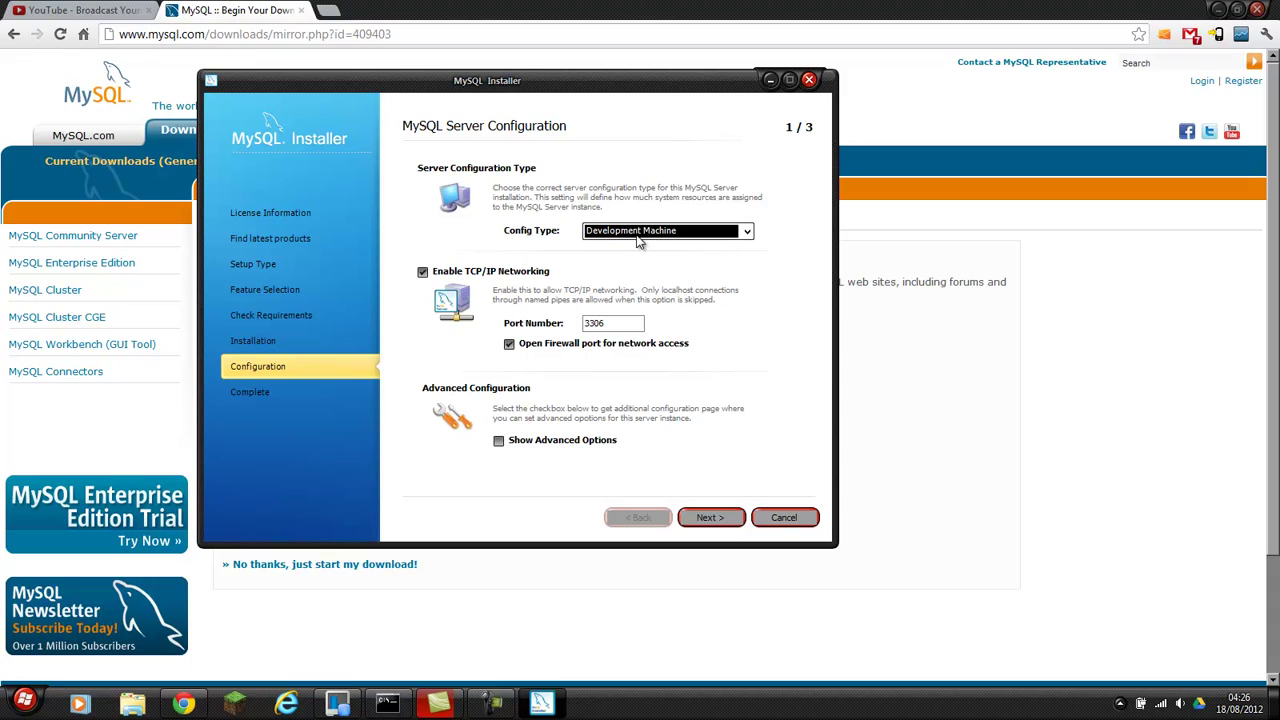
click(746, 231)
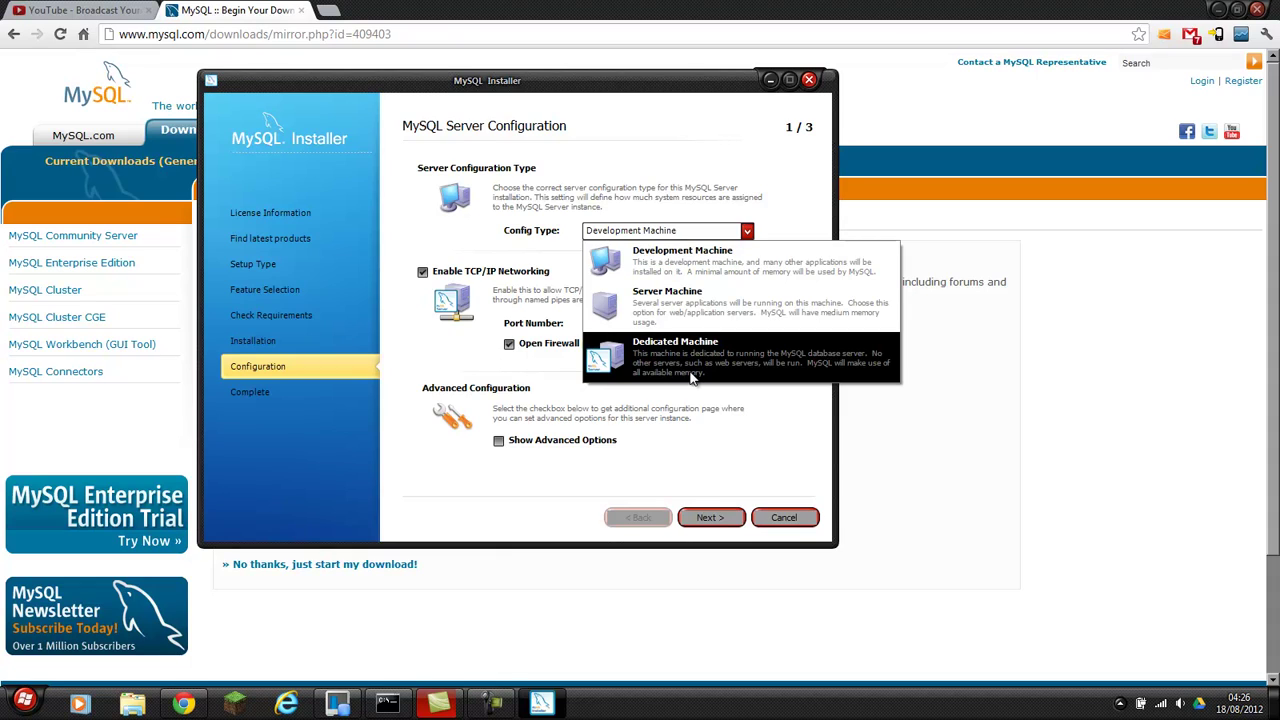
Keep Development Machine with port 3306 and continue to configuration page 2 of 3.
click(703, 268)
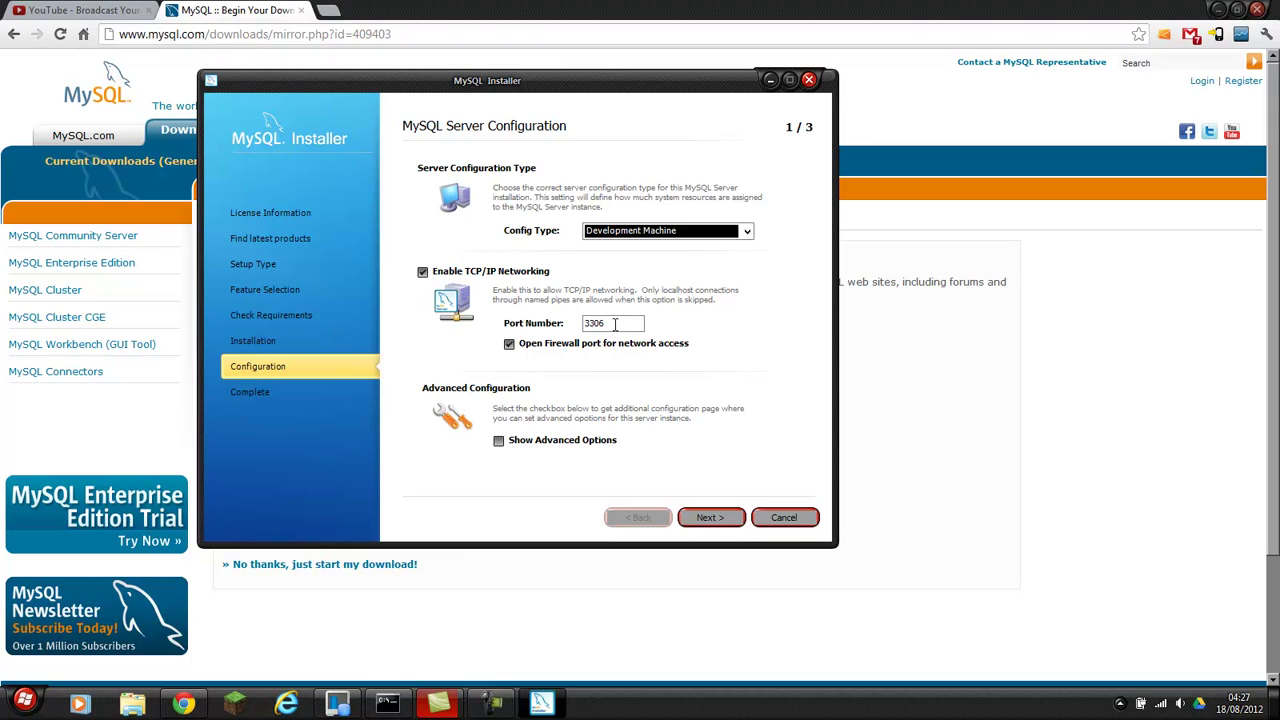
click(615, 323)
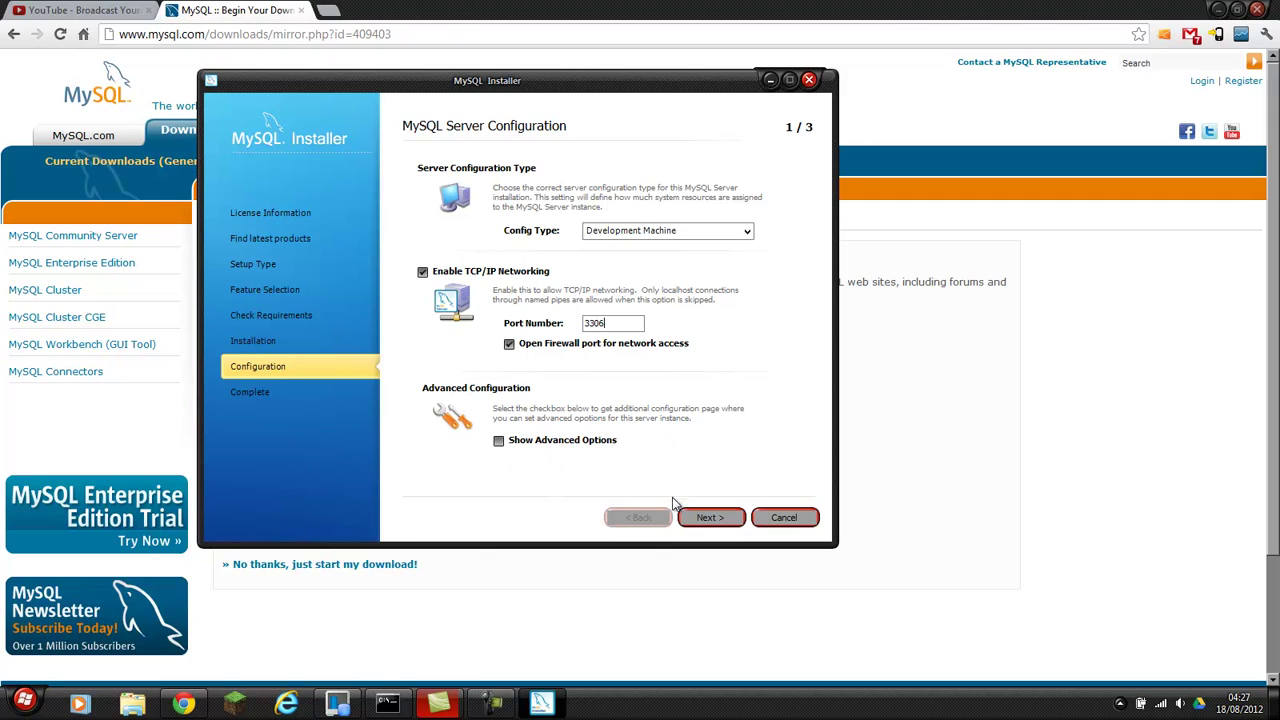
click(707, 520)
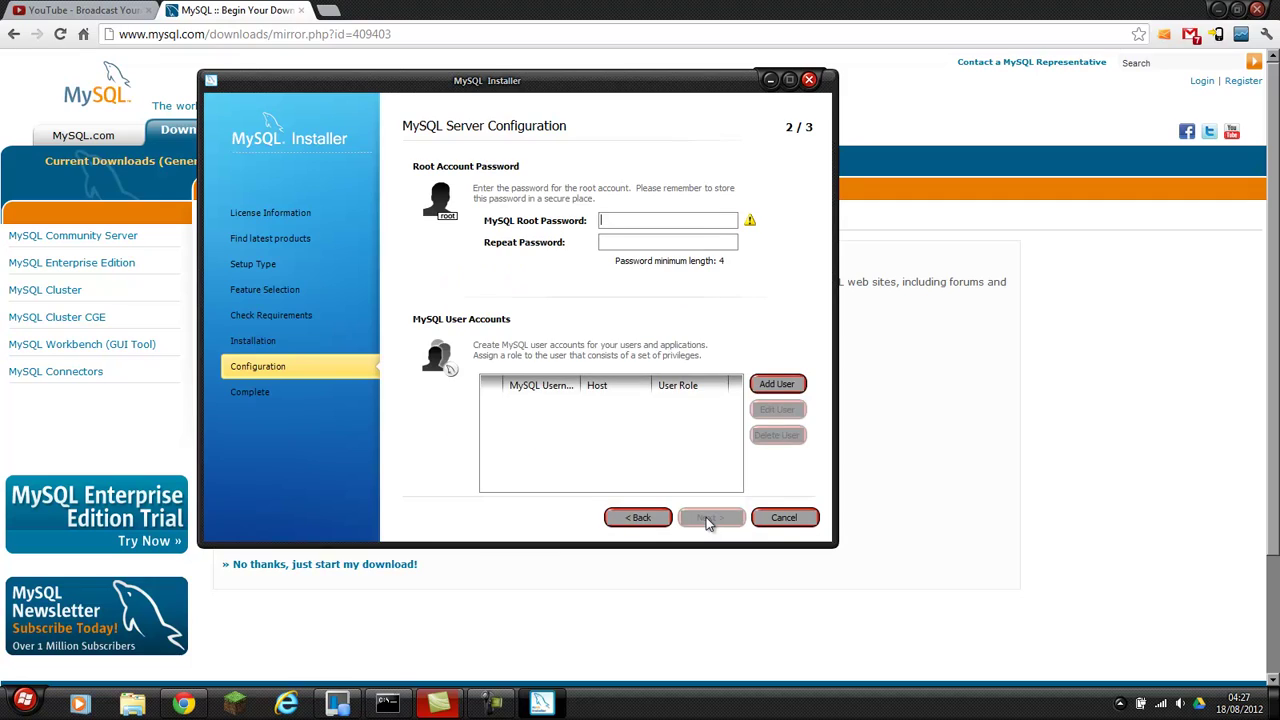
Enter the root account password in MySQL Root Password and repeat it in Repeat Password.
click(635, 222)
text(****)
click(619, 244)
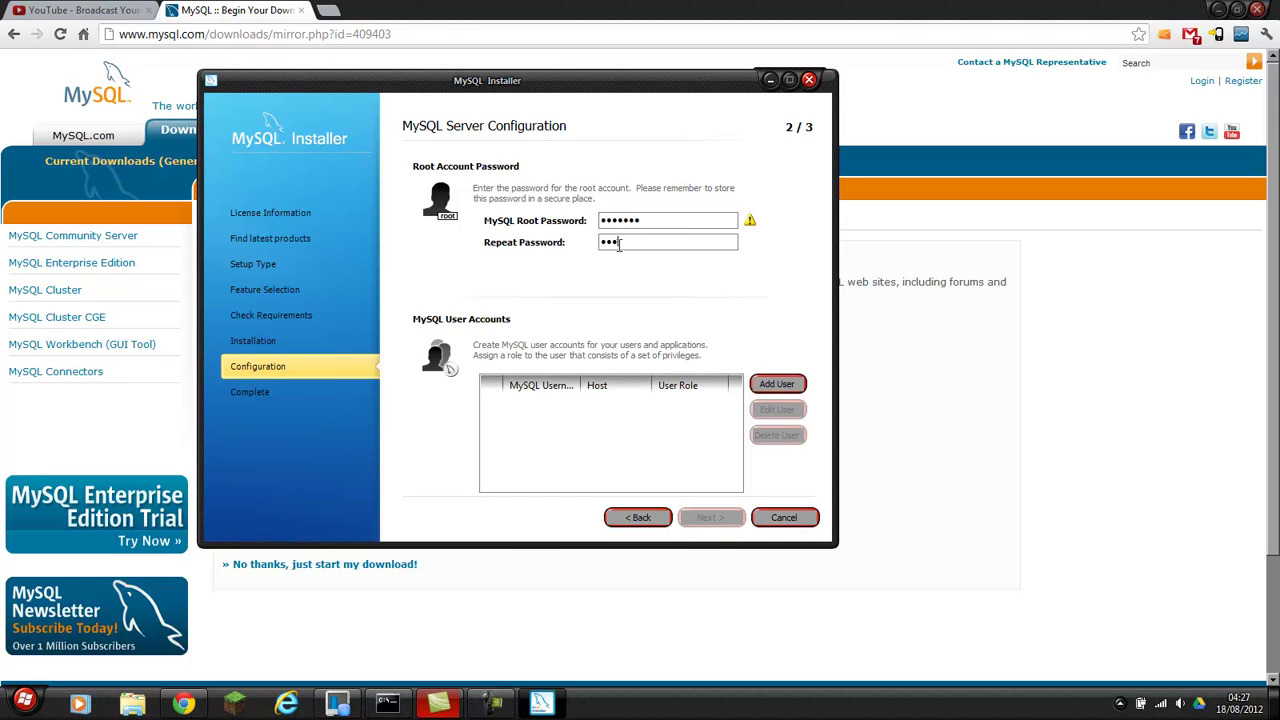
text(*******)
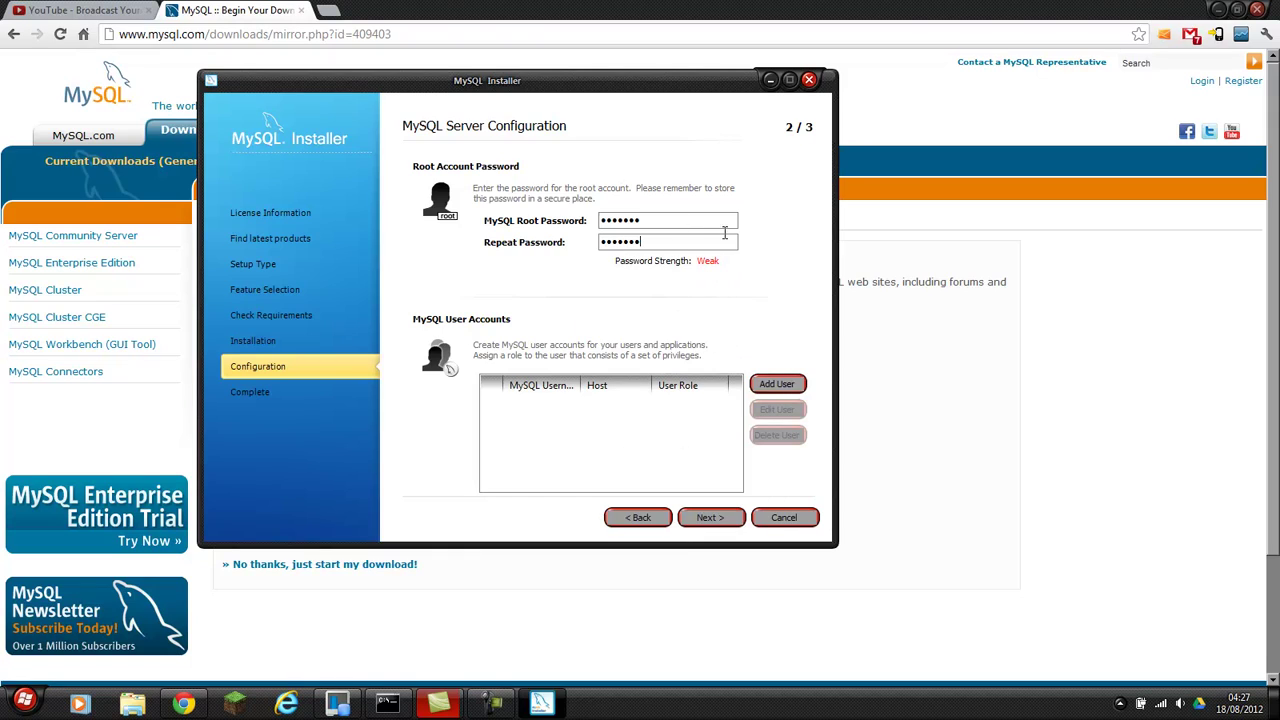
Add a new MySQL user for All Hosts (%) with the User Admin role and a password.
click(776, 385)
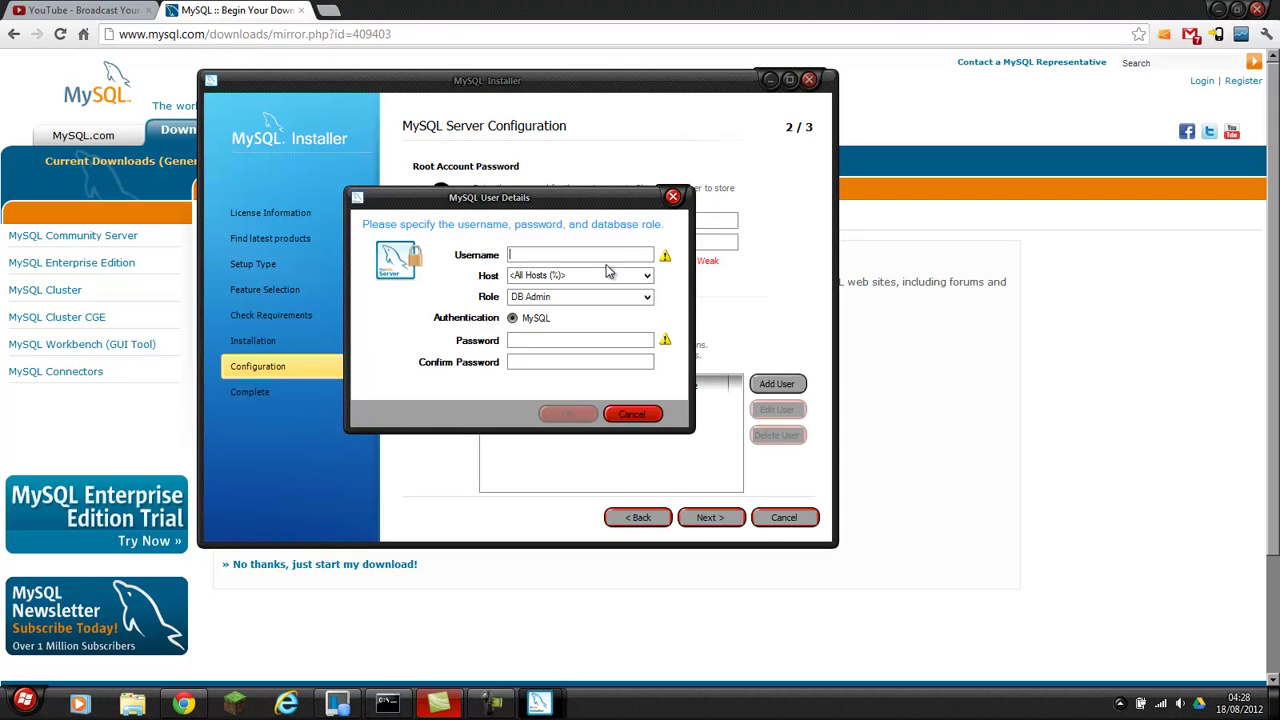
text(fizzz)
text(6868)
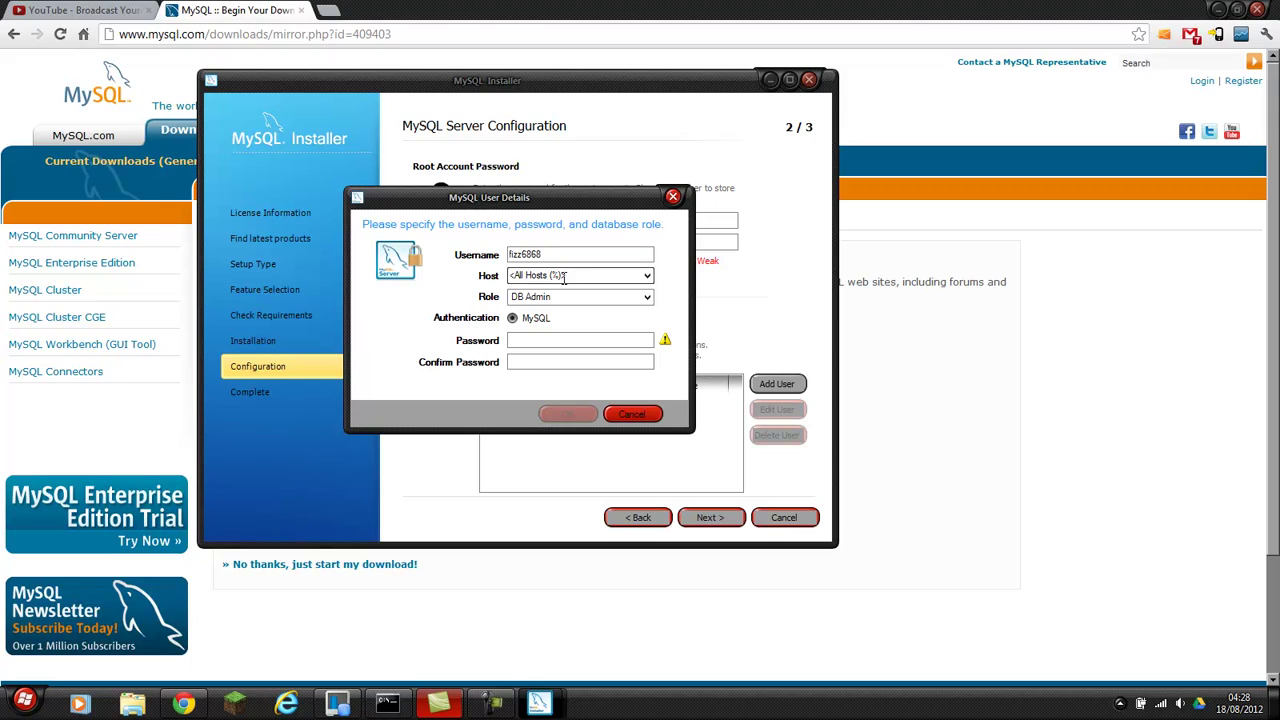
click(608, 274)
click(647, 276)
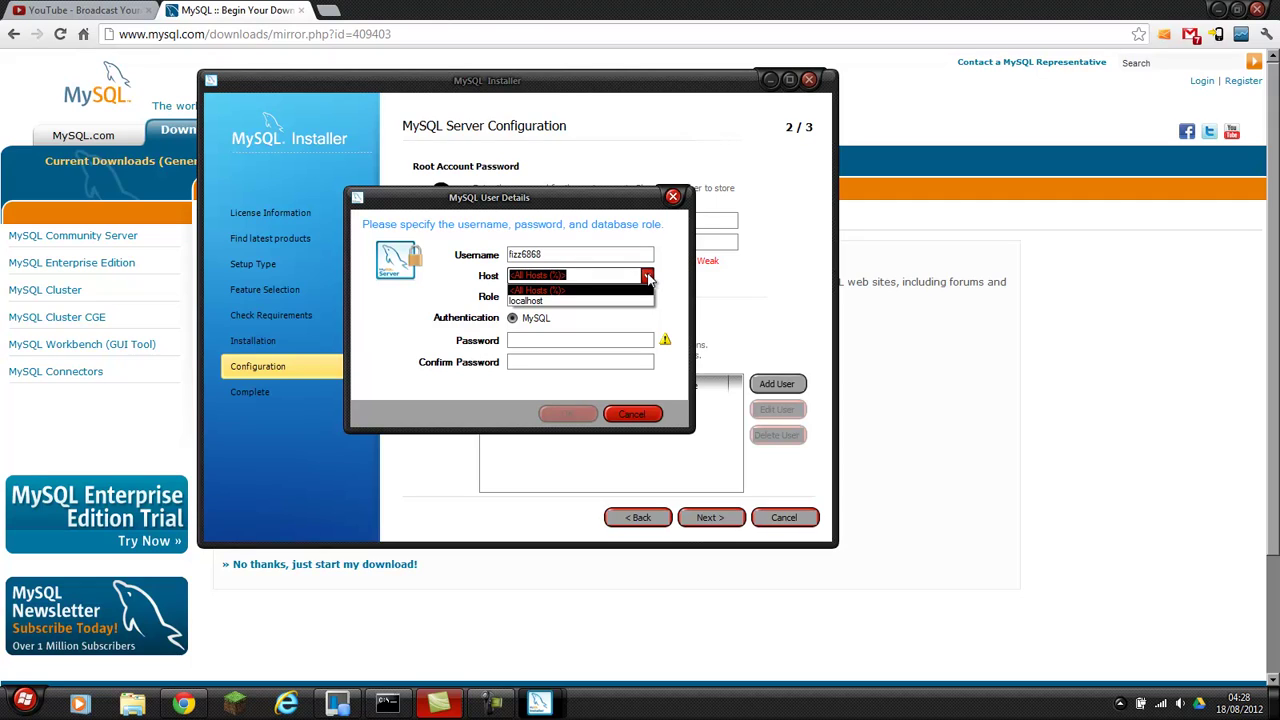
click(648, 278)
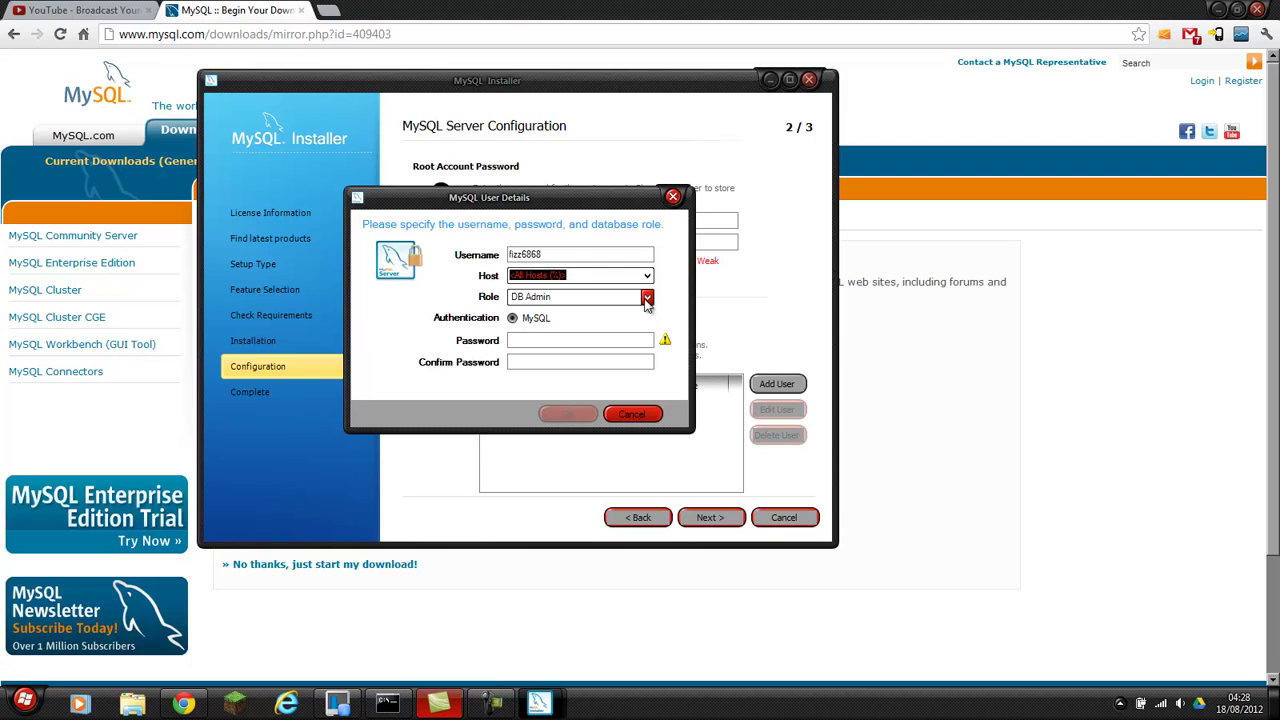
click(647, 298)
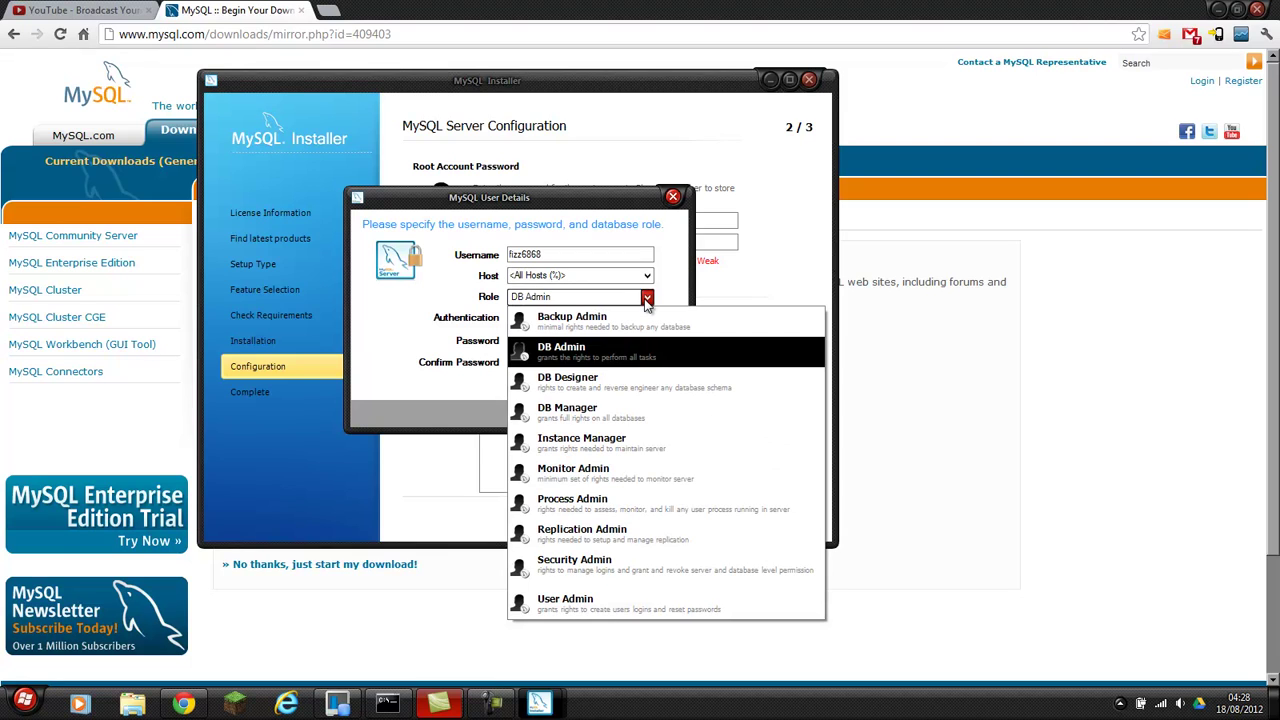
click(616, 604)
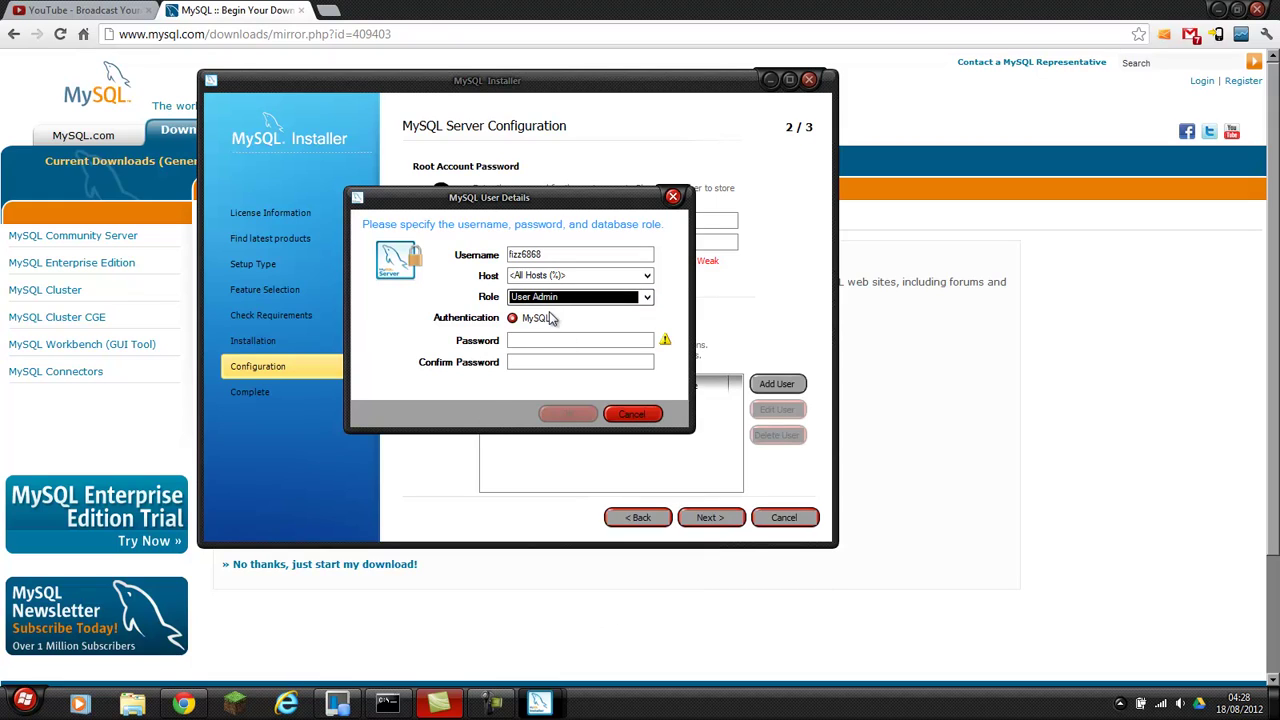
click(549, 340)
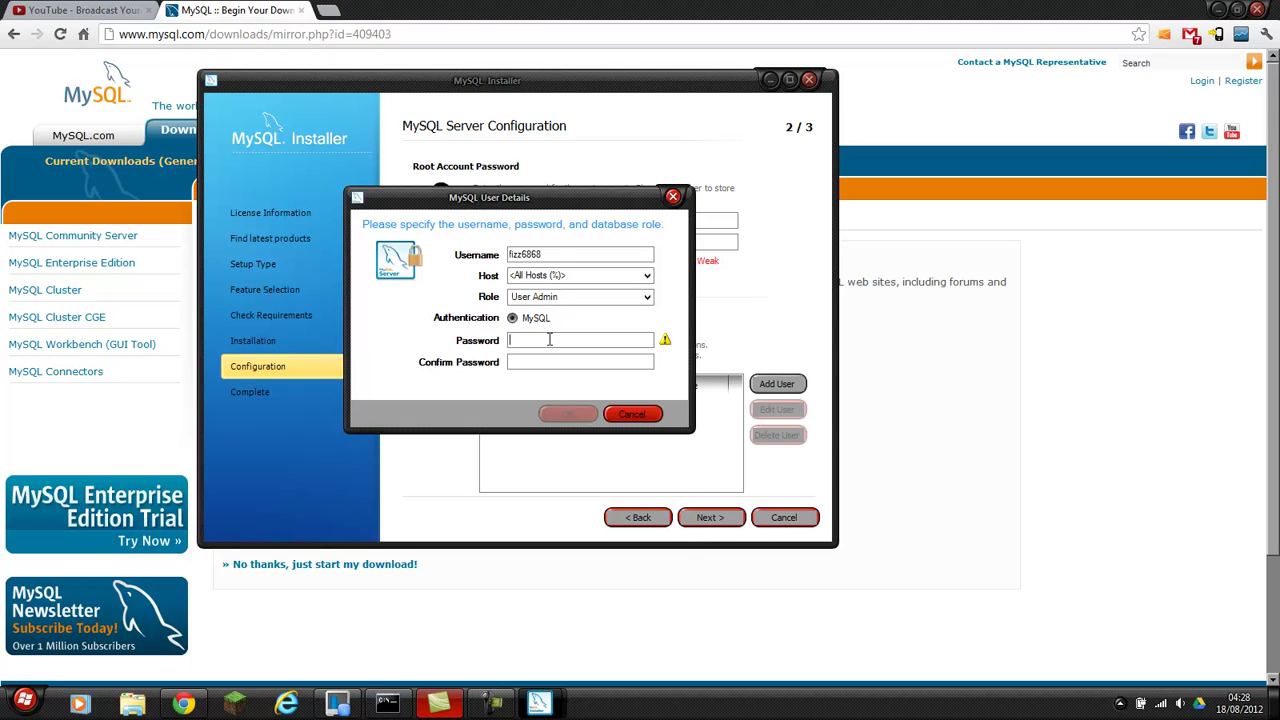
text(••••••••••••••)
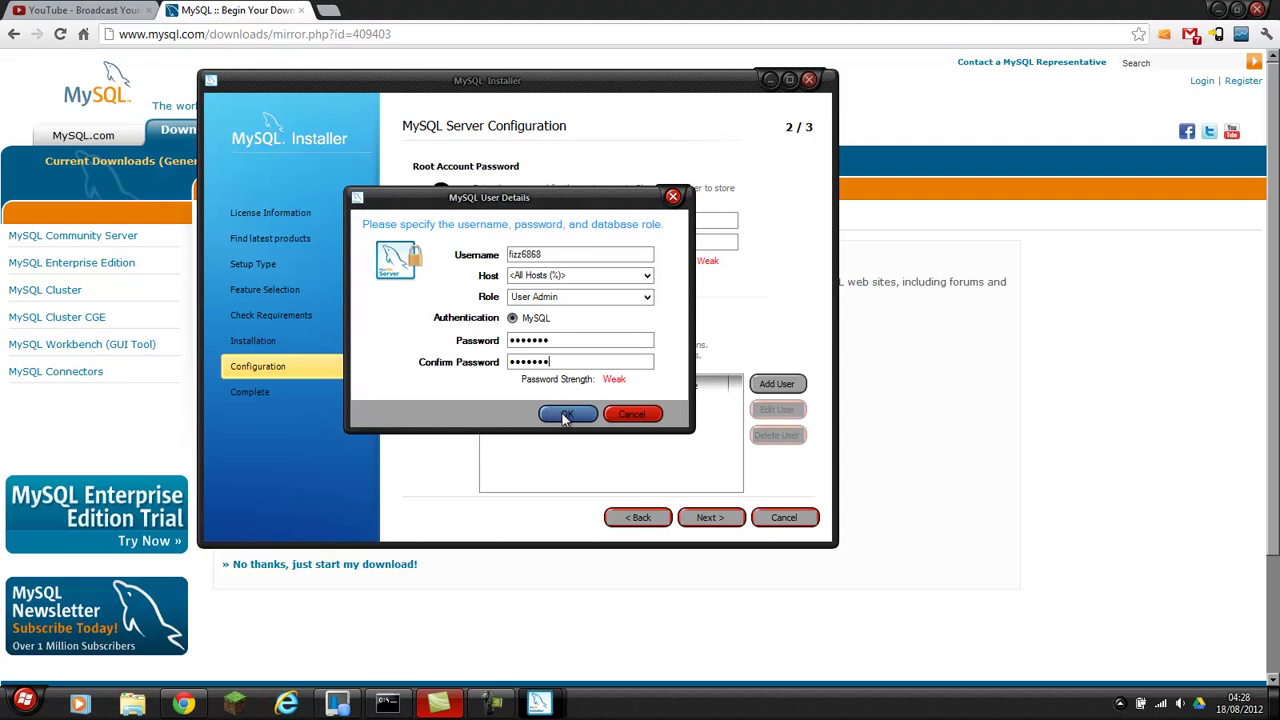
click(566, 416)
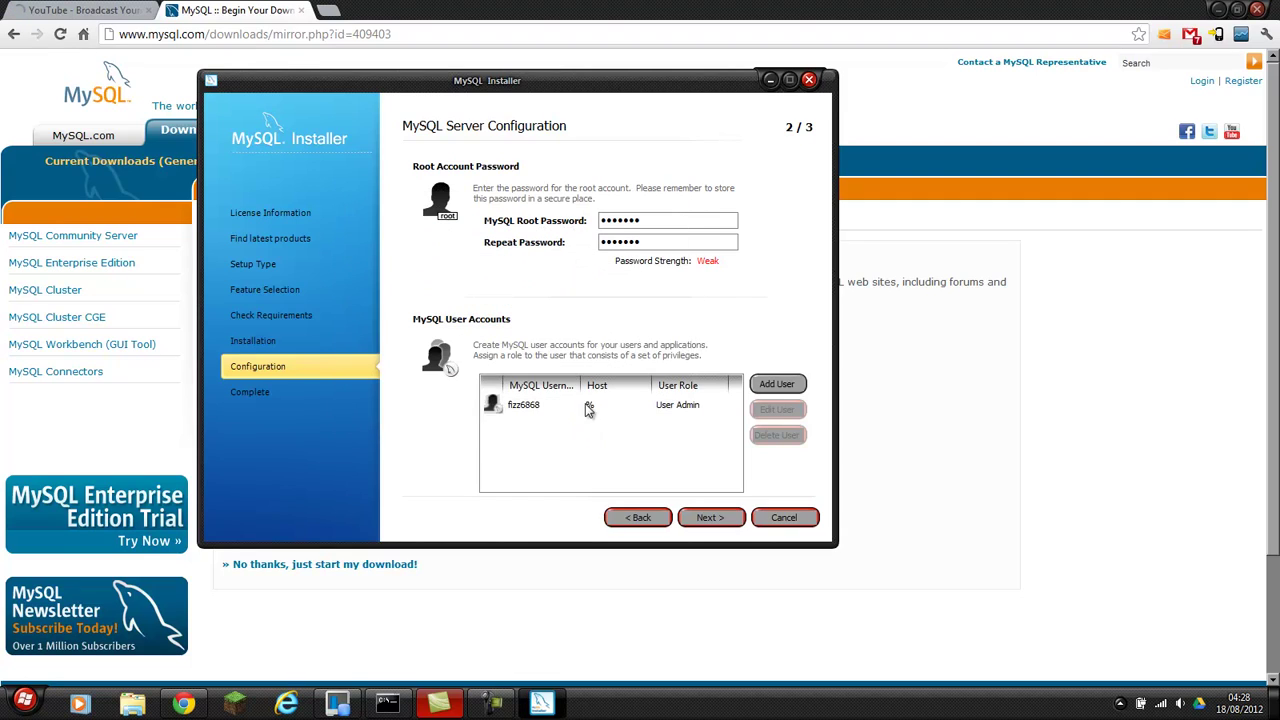
Reopen the new user's details, confirm the User Admin role, and continue to Windows Service Details.
click(608, 408)
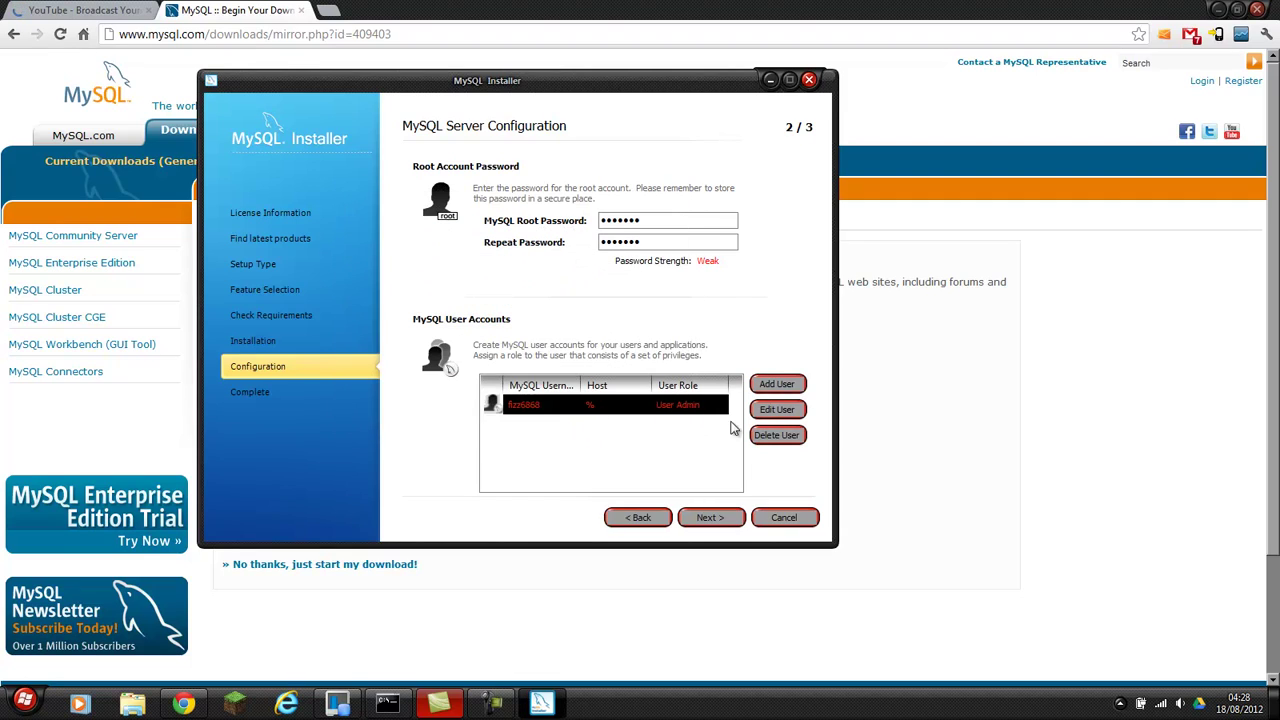
click(777, 410)
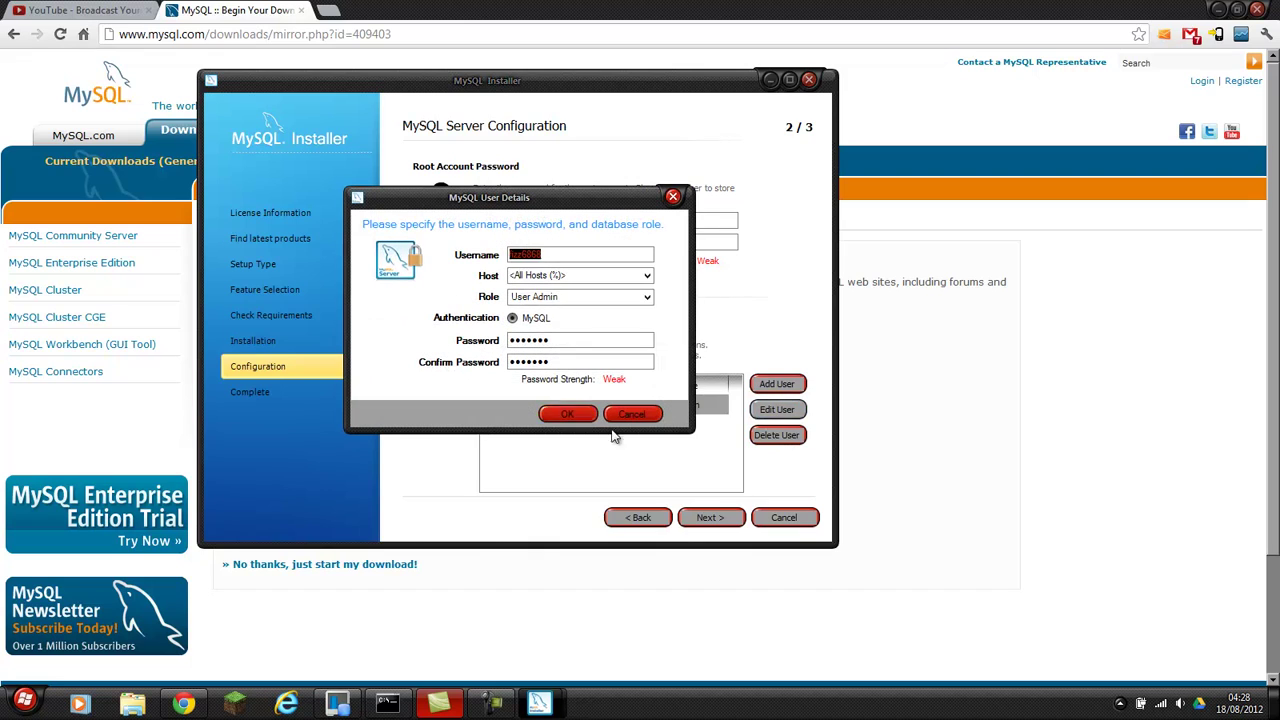
click(572, 300)
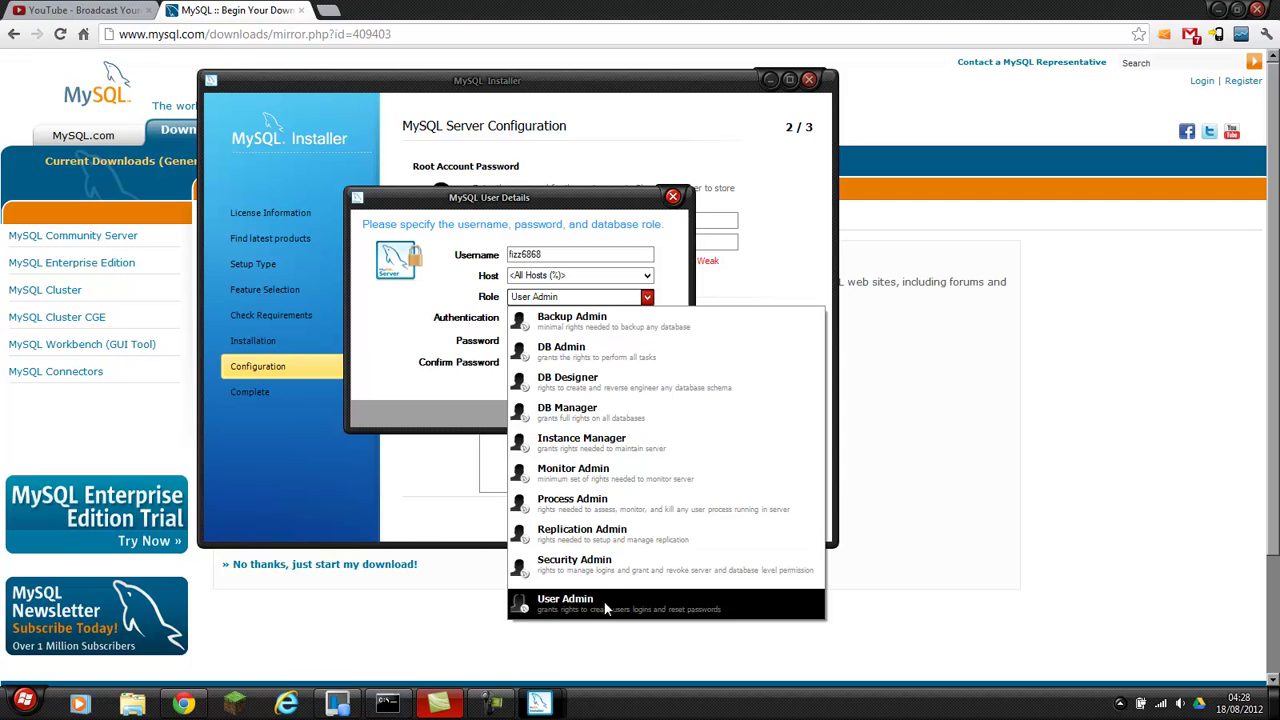
click(630, 601)
click(567, 413)
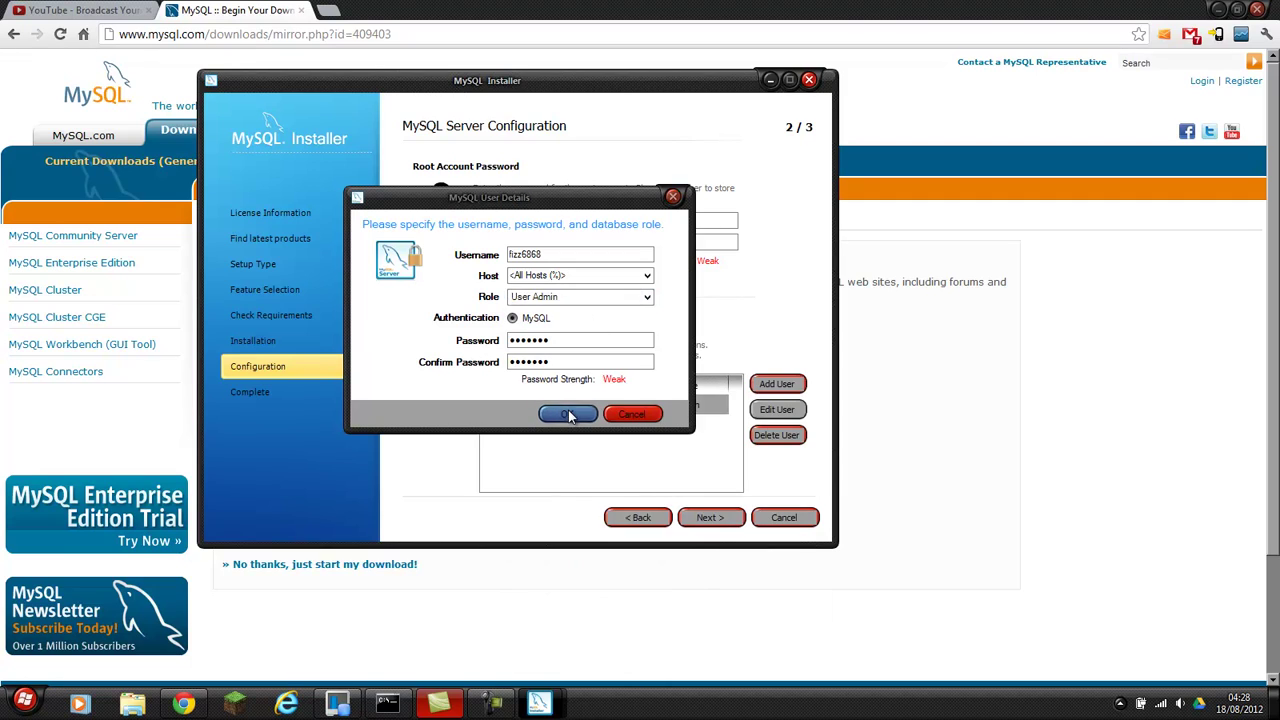
click(709, 518)
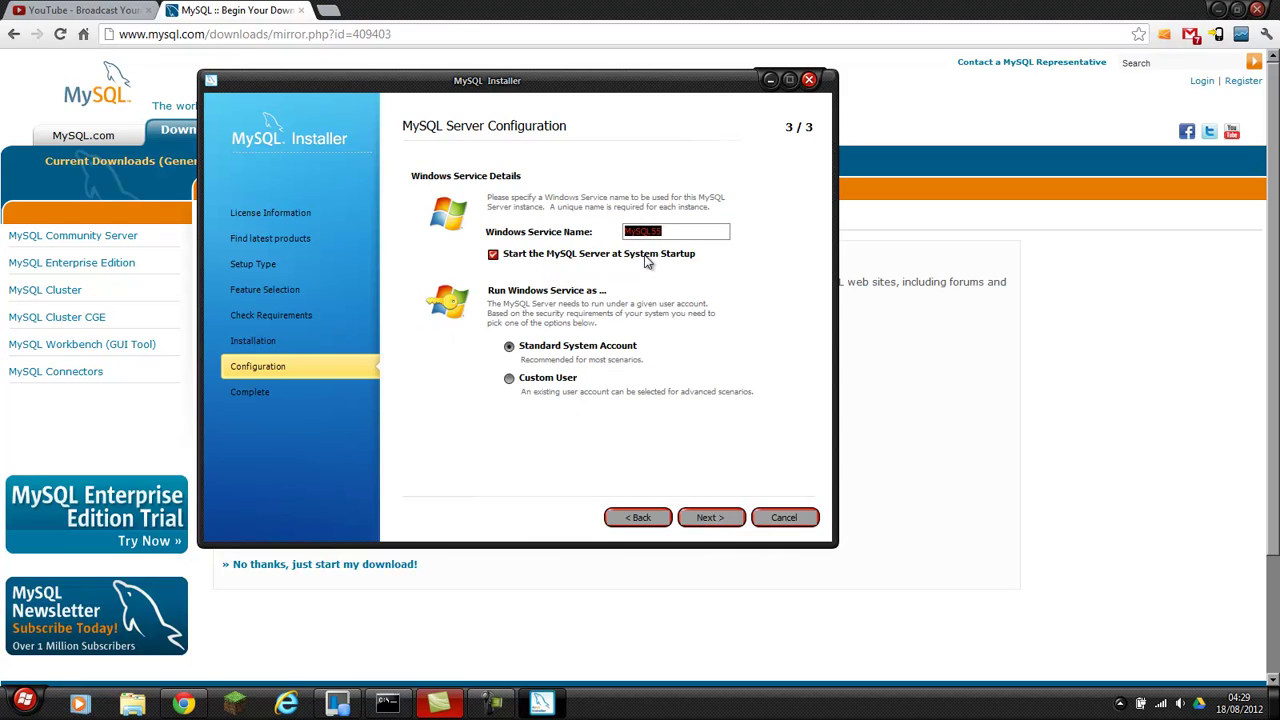
Rename the Windows service from MySQL55 to MySQL and run the server configuration.
click(672, 232)
double_click(672, 232)
text(y)
key(BackSpace)
key(BackSpace)
key(BackSpace)
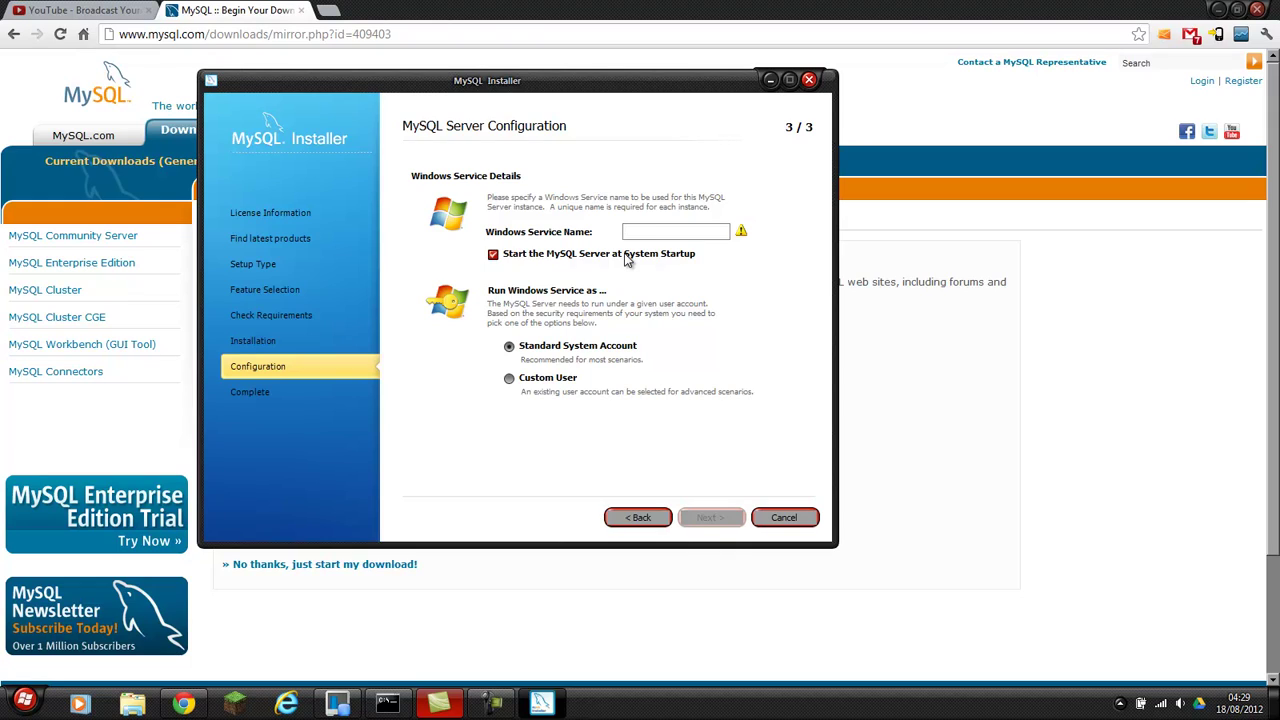
text(My)
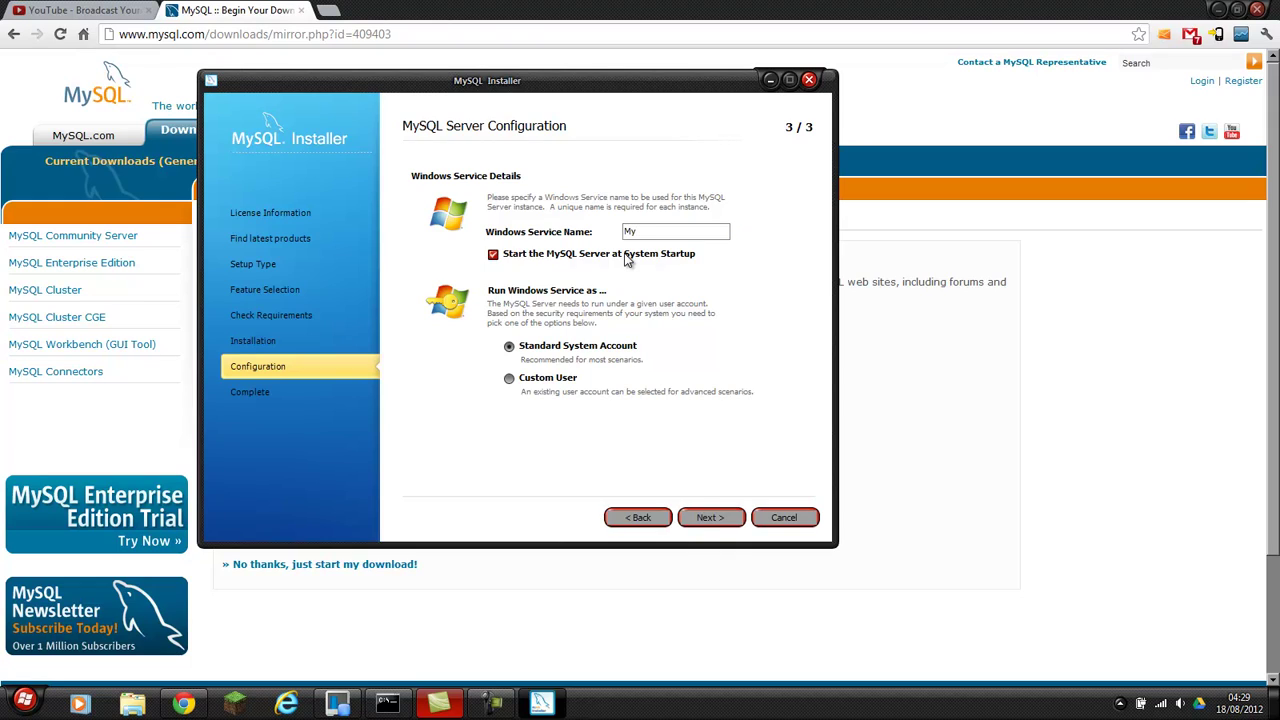
text(SQL)
click(703, 520)
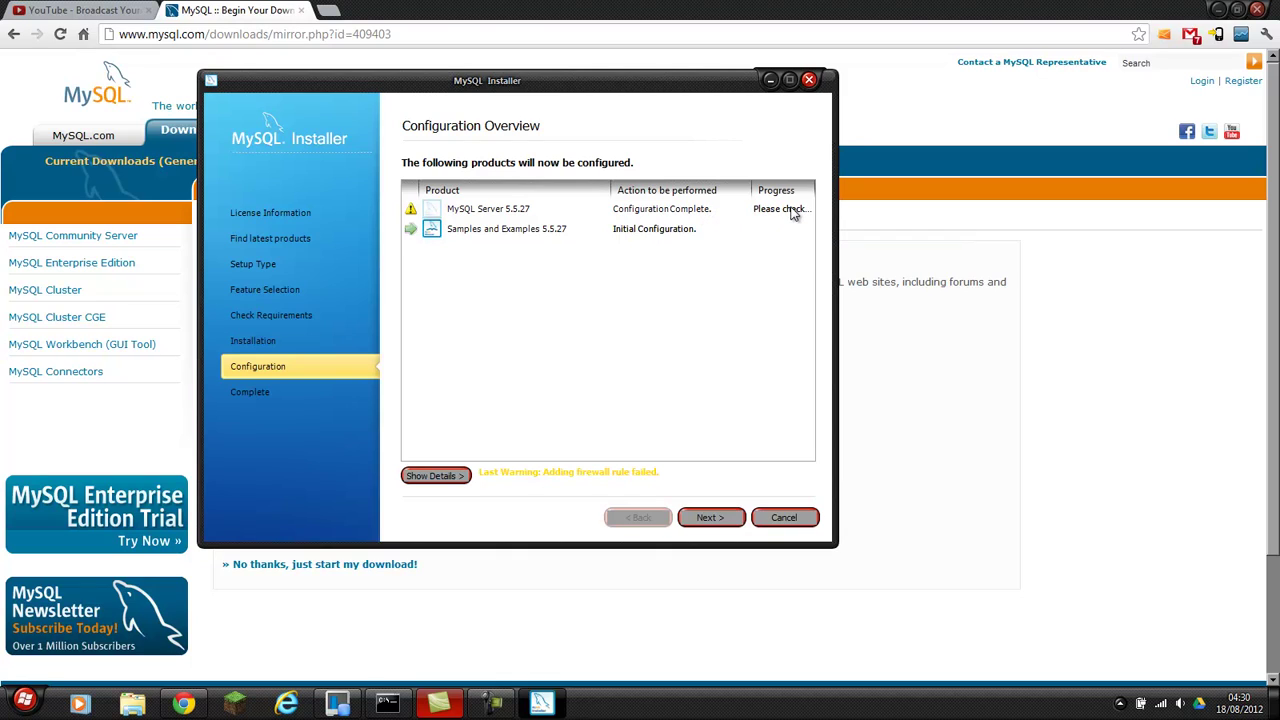
Review the configuration log, configure Samples and Examples 5.5.27, and finish setup to launch Workbench.
click(442, 478)
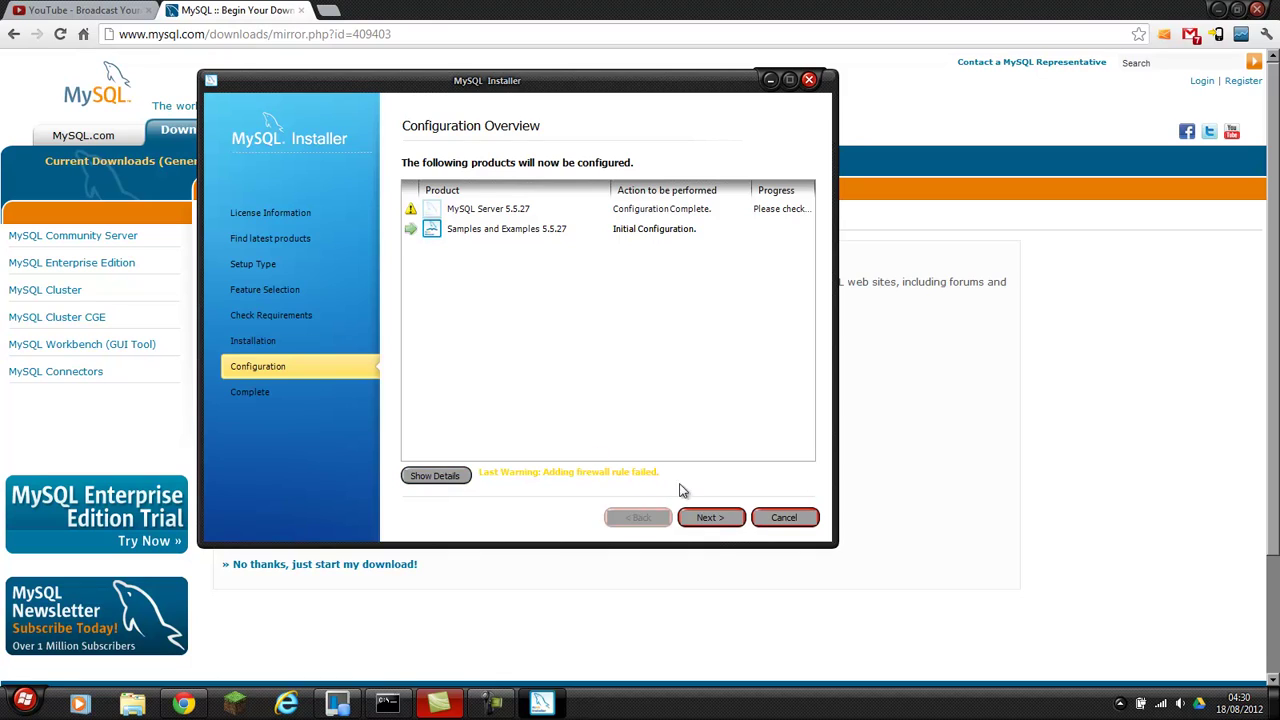
click(717, 526)
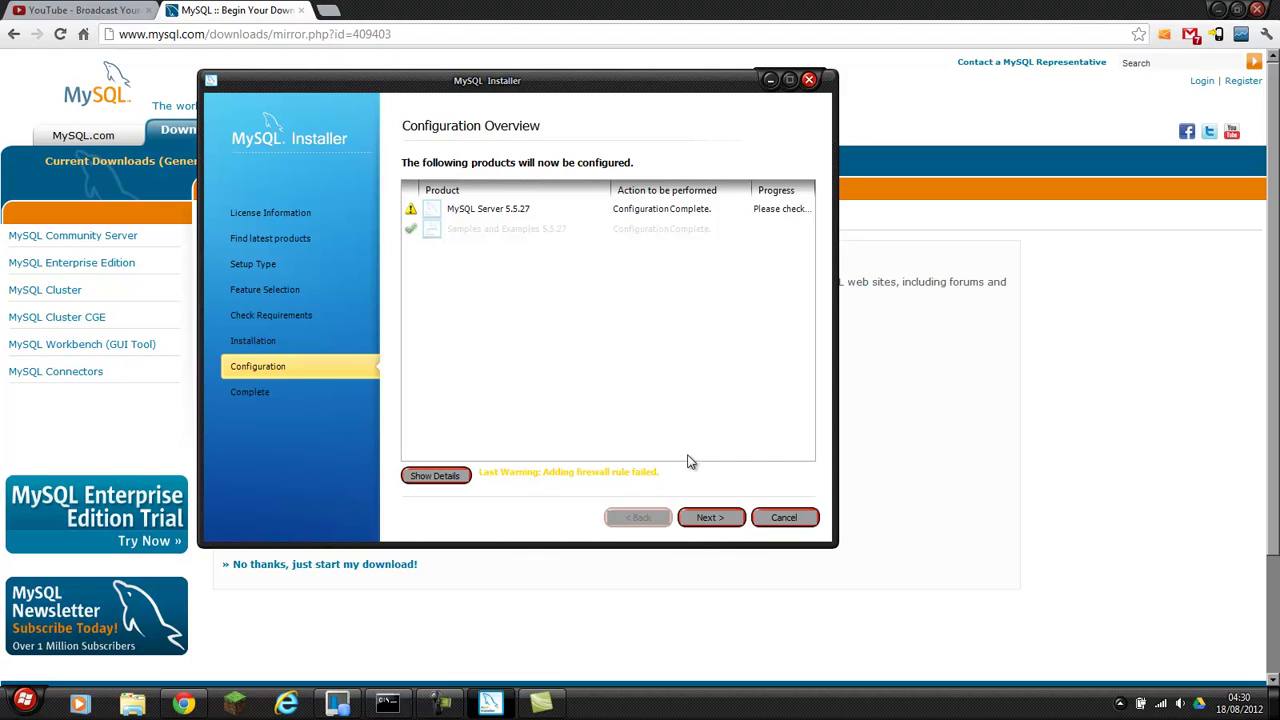
click(712, 521)
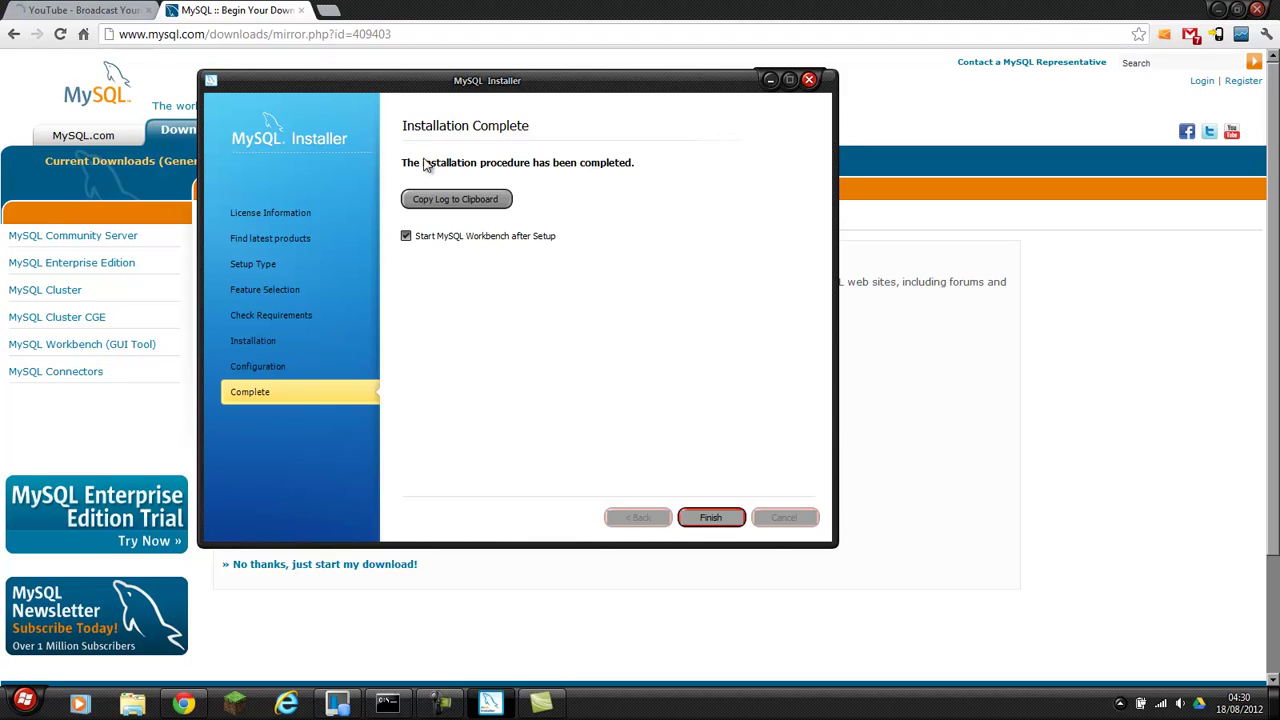
click(700, 517)
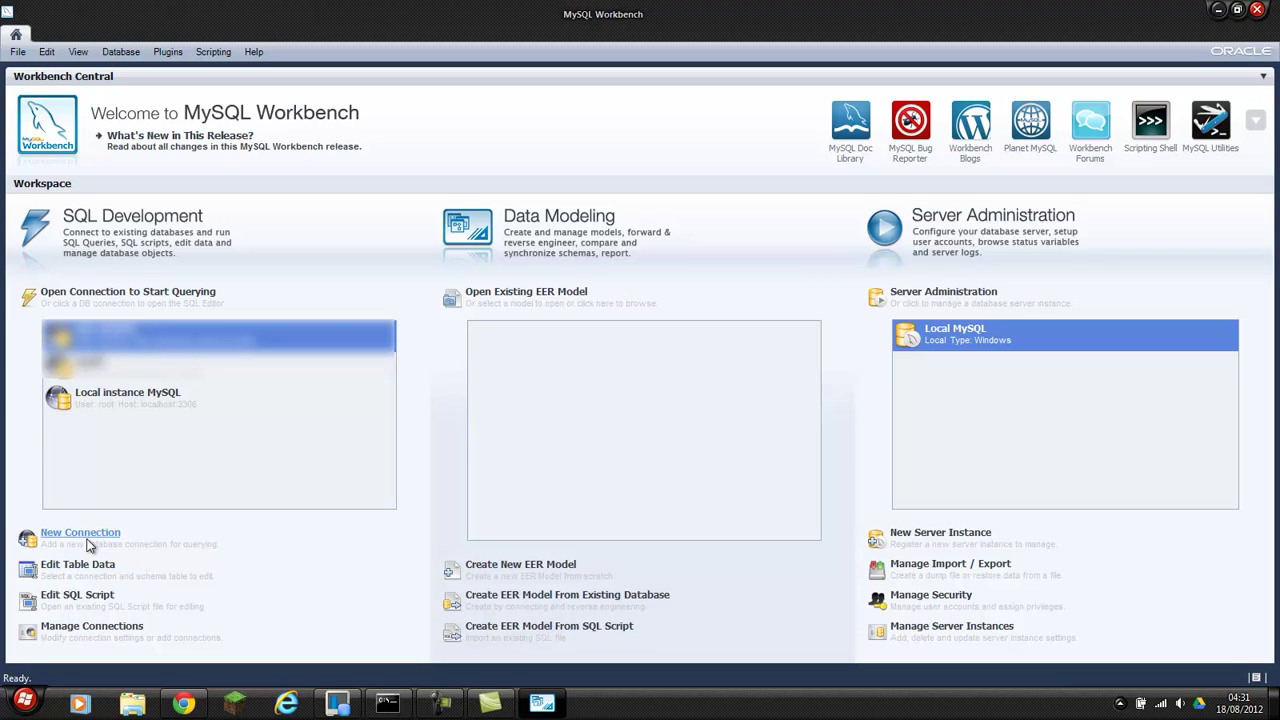
Connect to Local instance MySQL with the root password, then return to the Home screen.
click(160, 401)
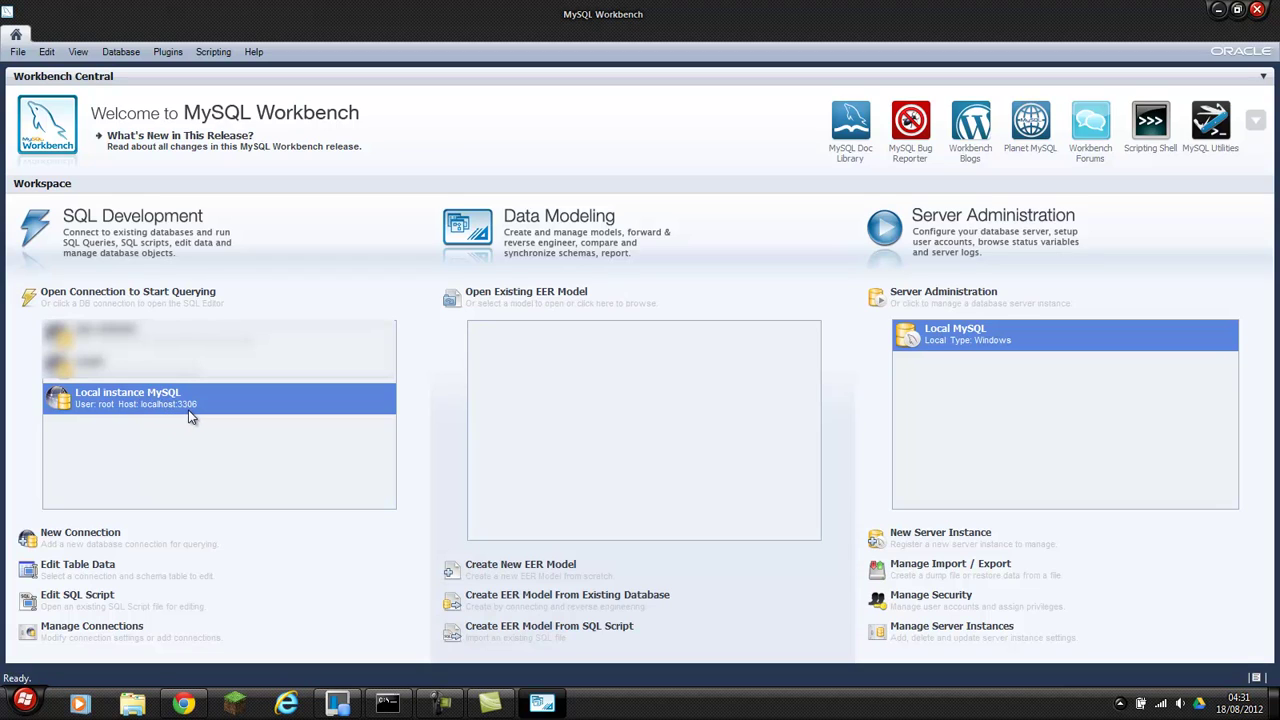
double_click(128, 400)
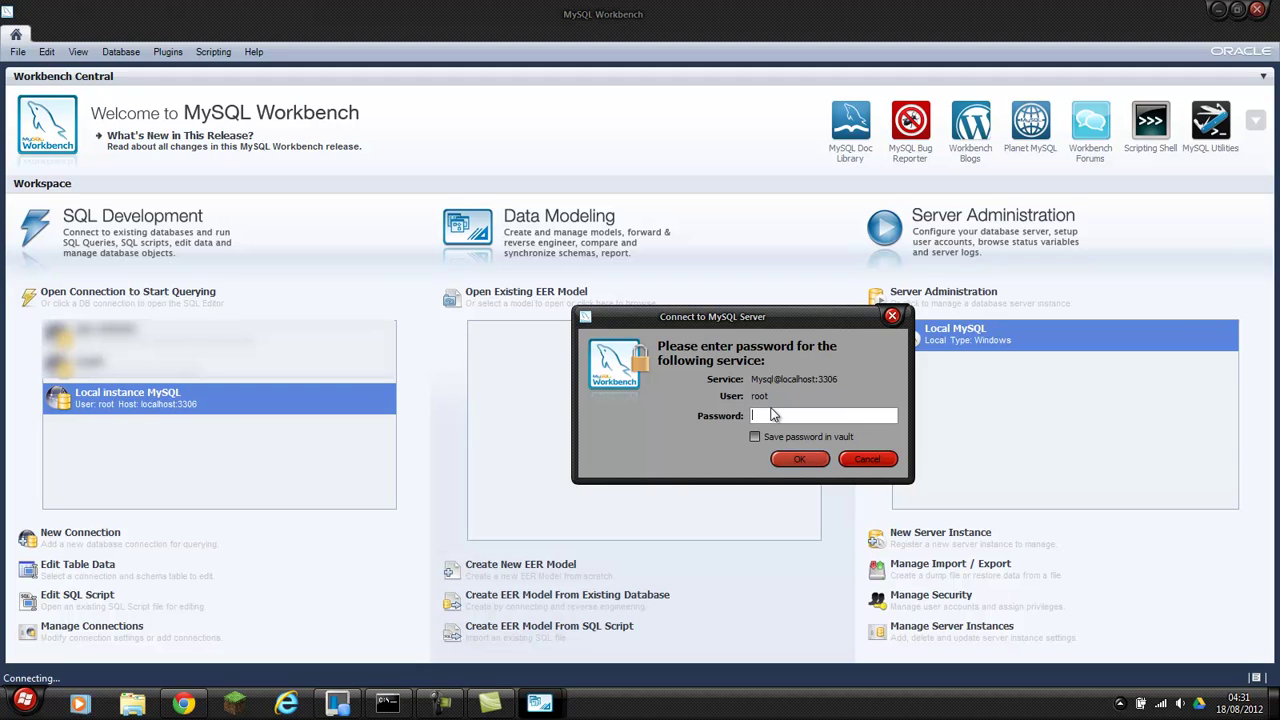
text(root)
key(Return)
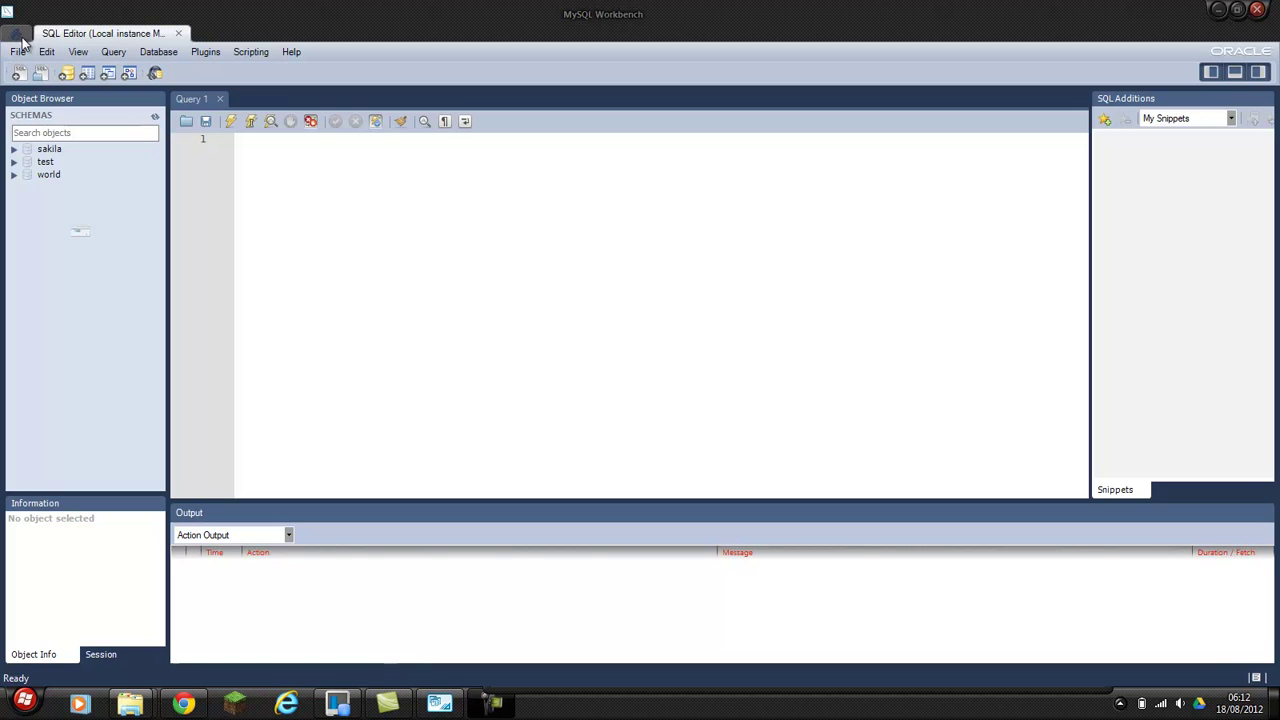
click(16, 34)
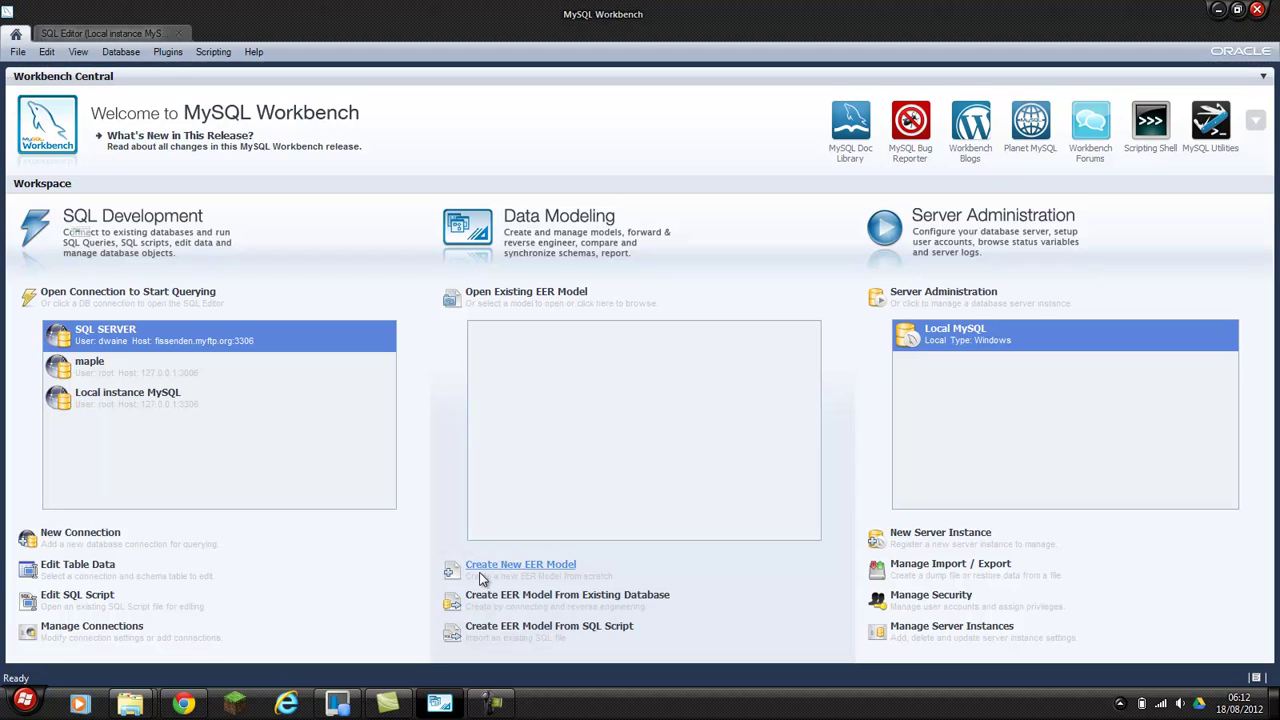
Open server administration for Local MySQL, authenticating with the root password.
double_click(953, 340)
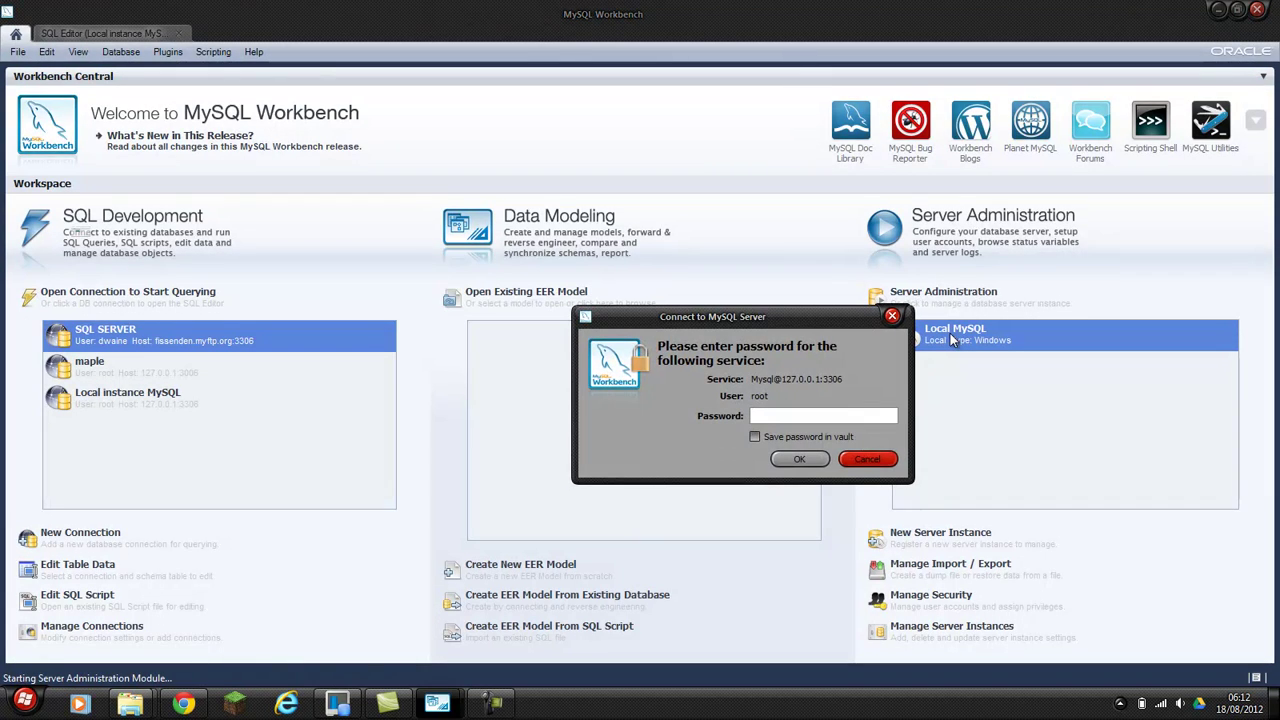
text(roo)
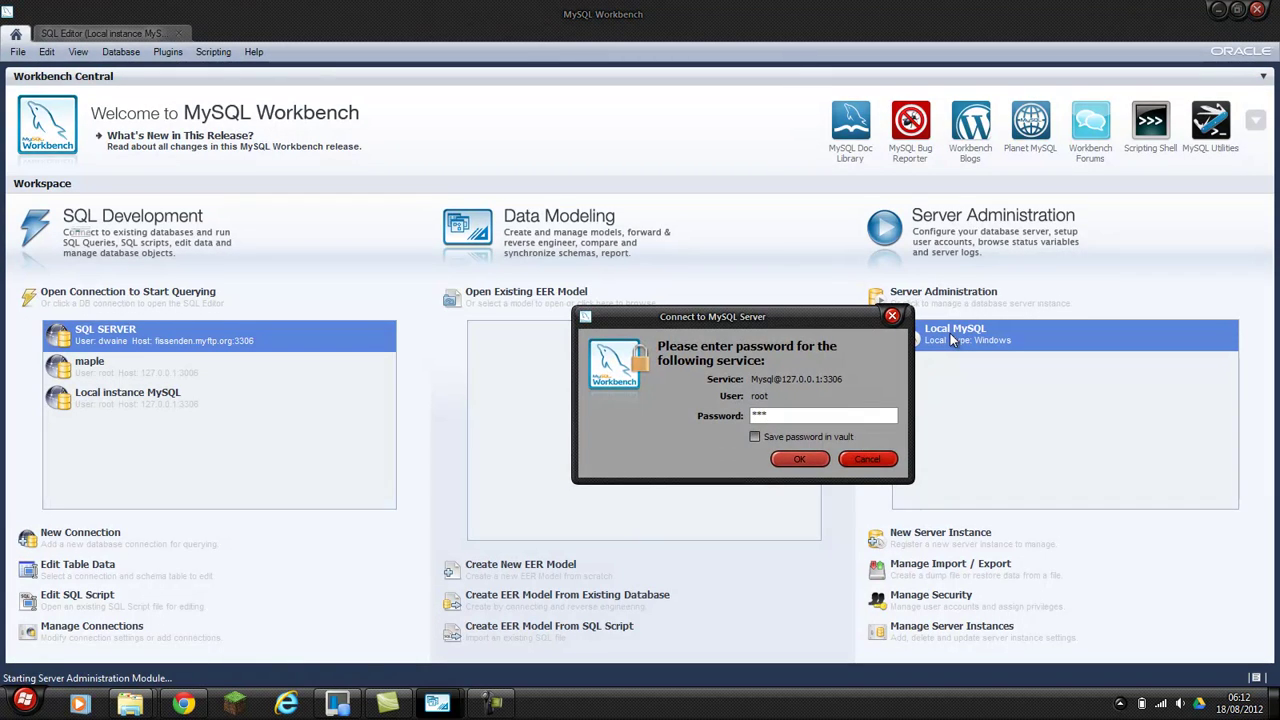
text(troot)
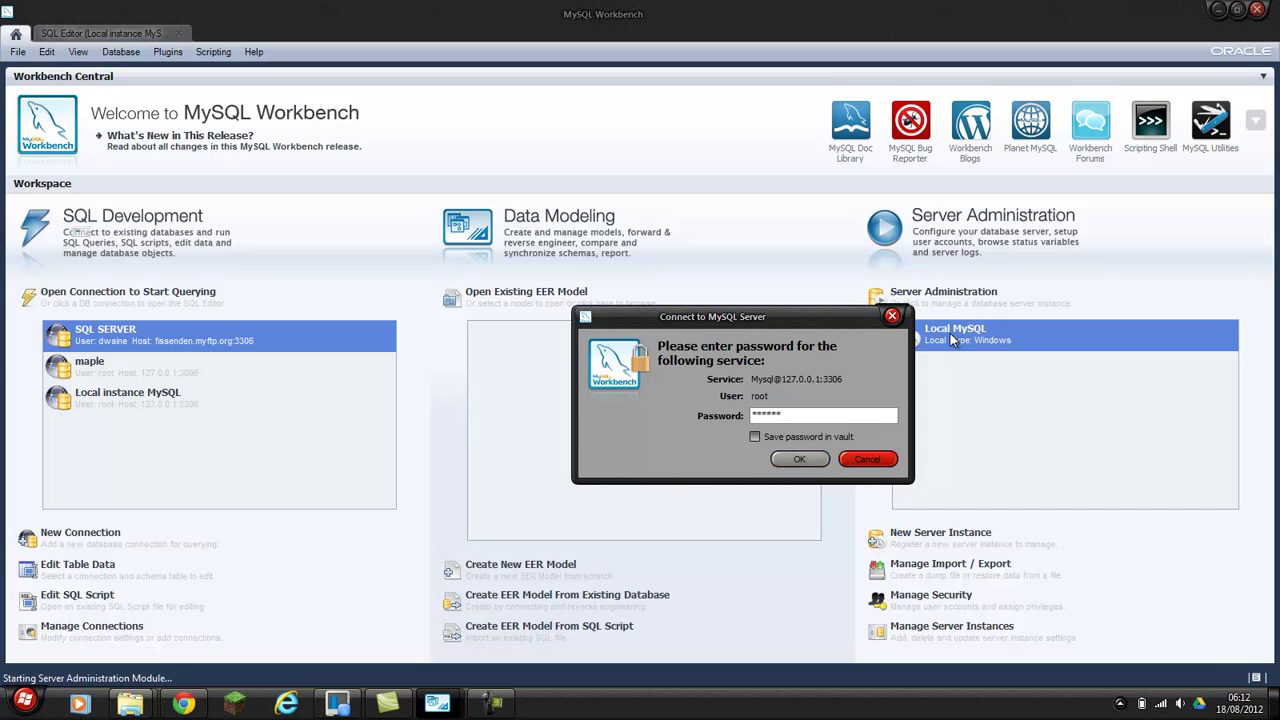
key(Return)
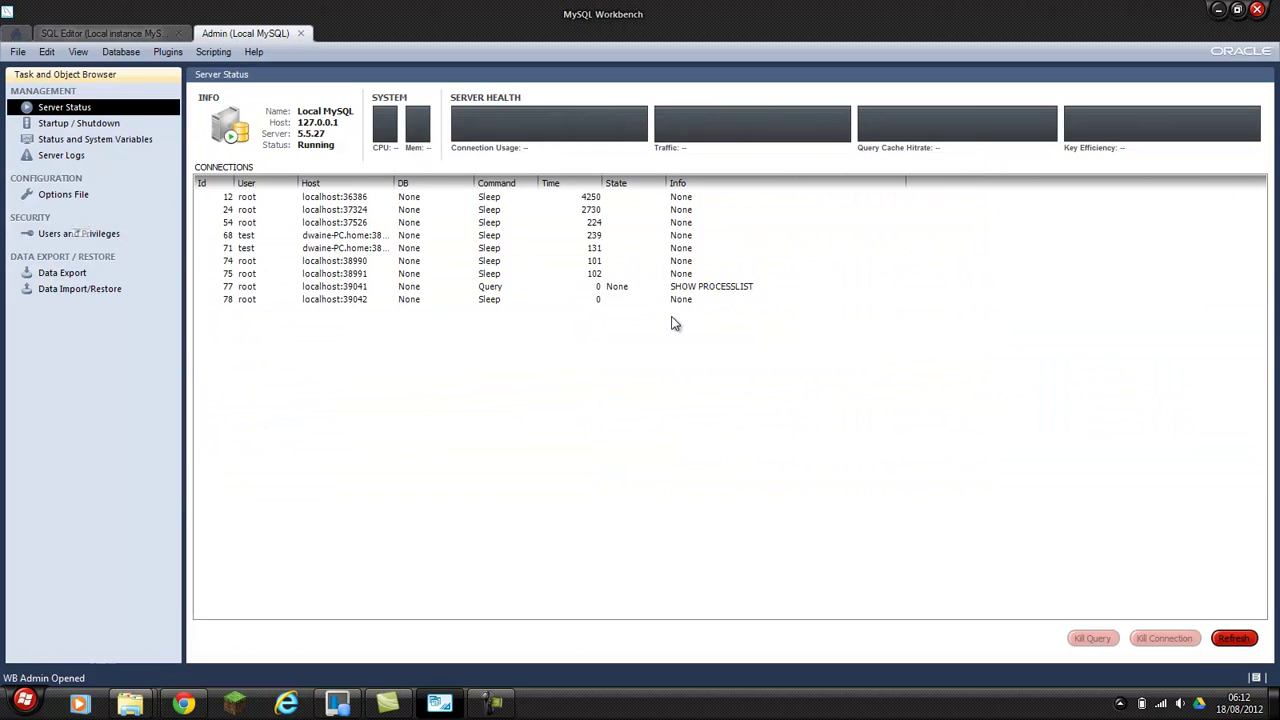
Inspect the test and root server connections, then switch to the Users and Privileges page.
click(366, 238)
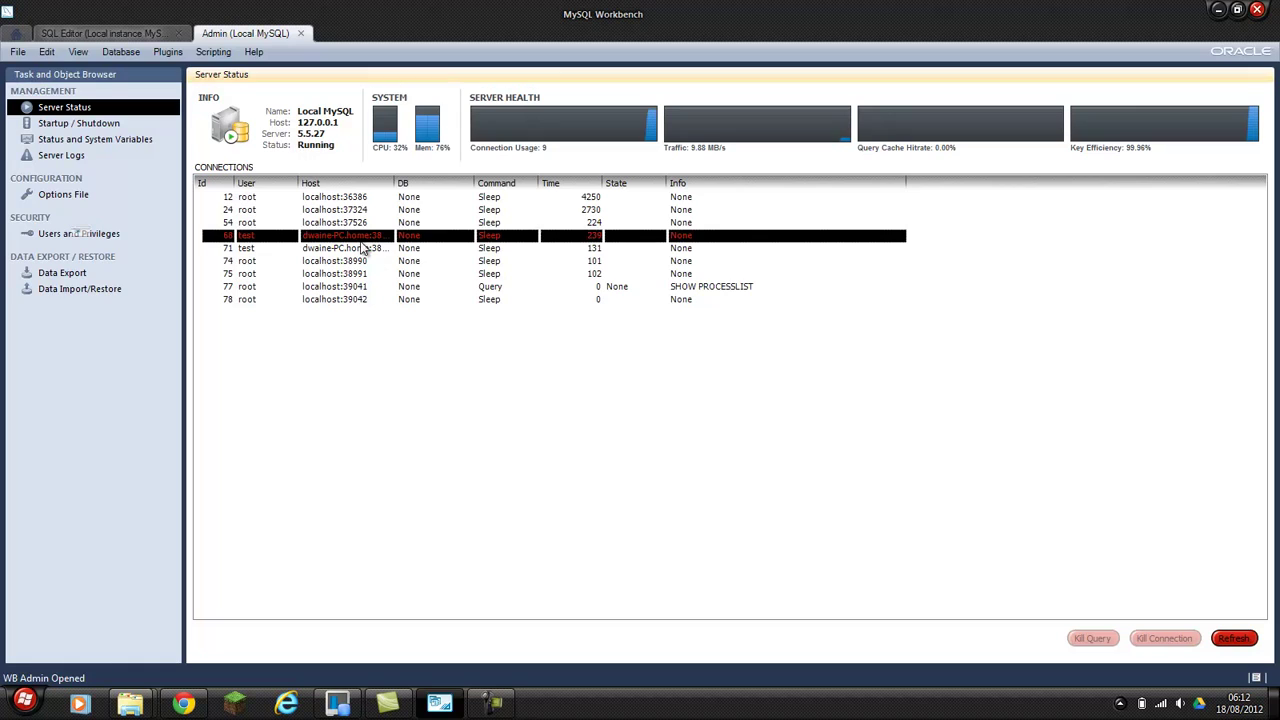
click(331, 273)
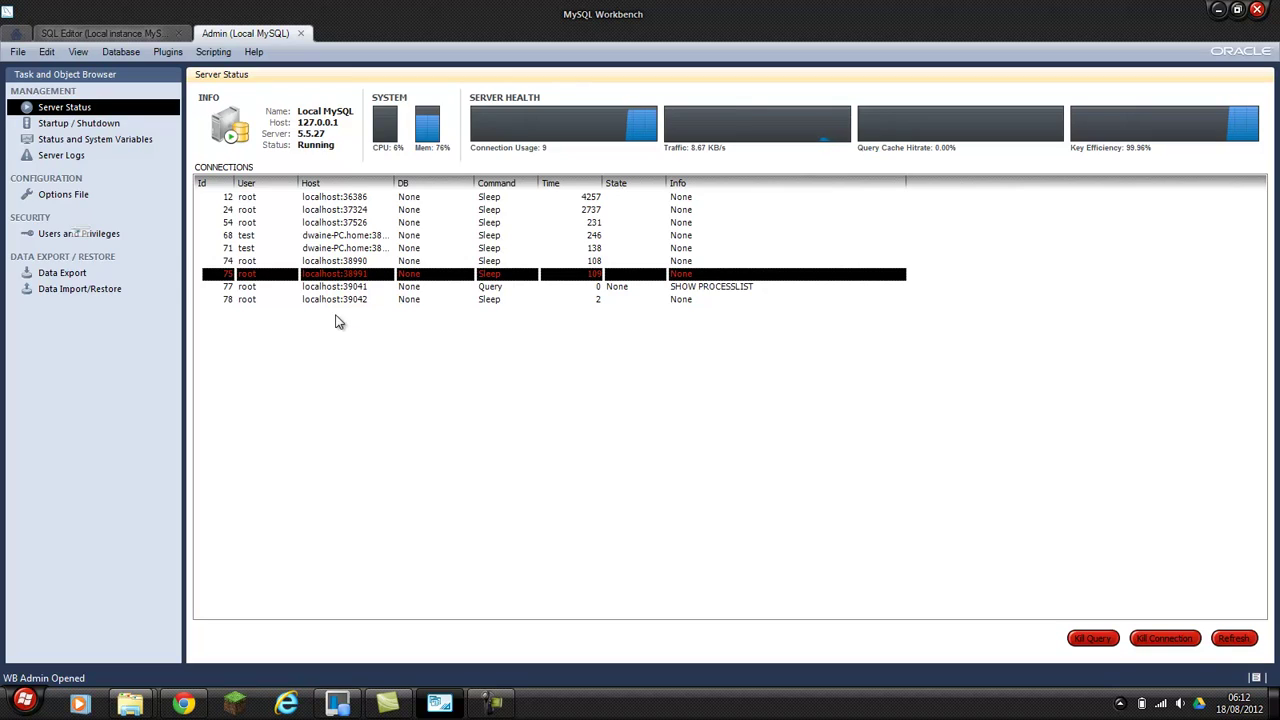
click(66, 236)
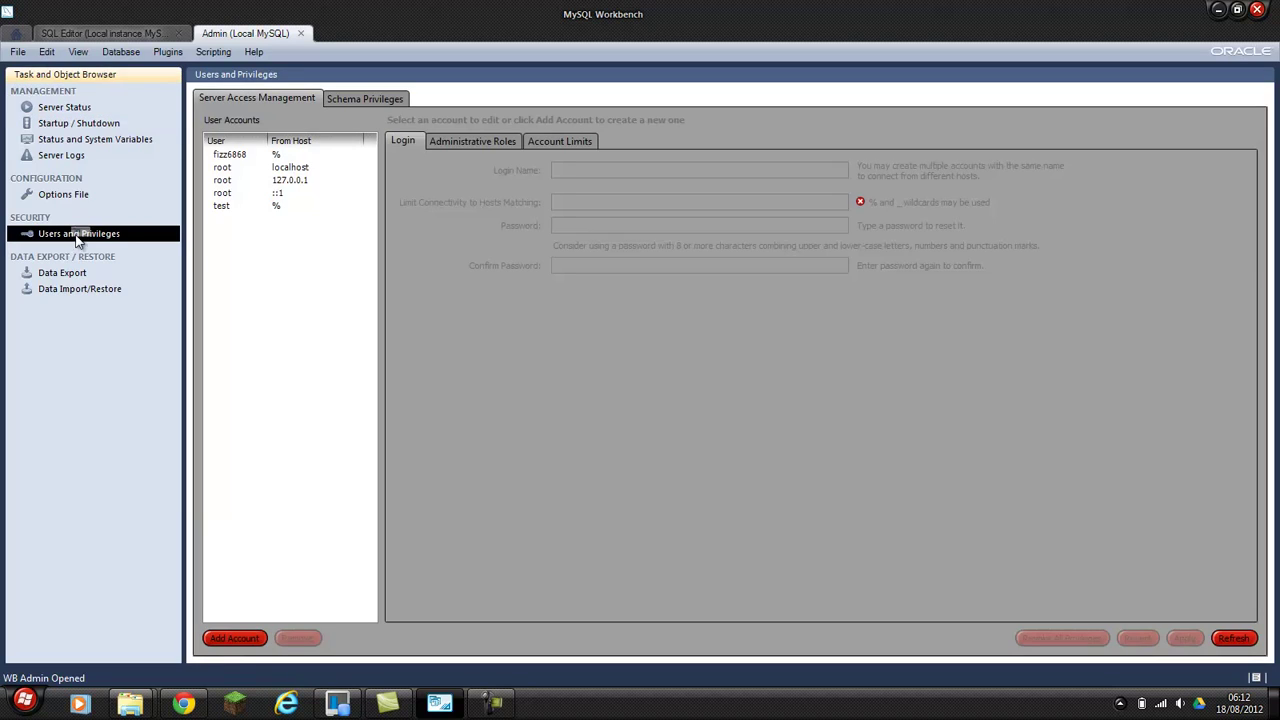
Delete the test account and the previously created all-hosts account, confirming each removal.
click(230, 208)
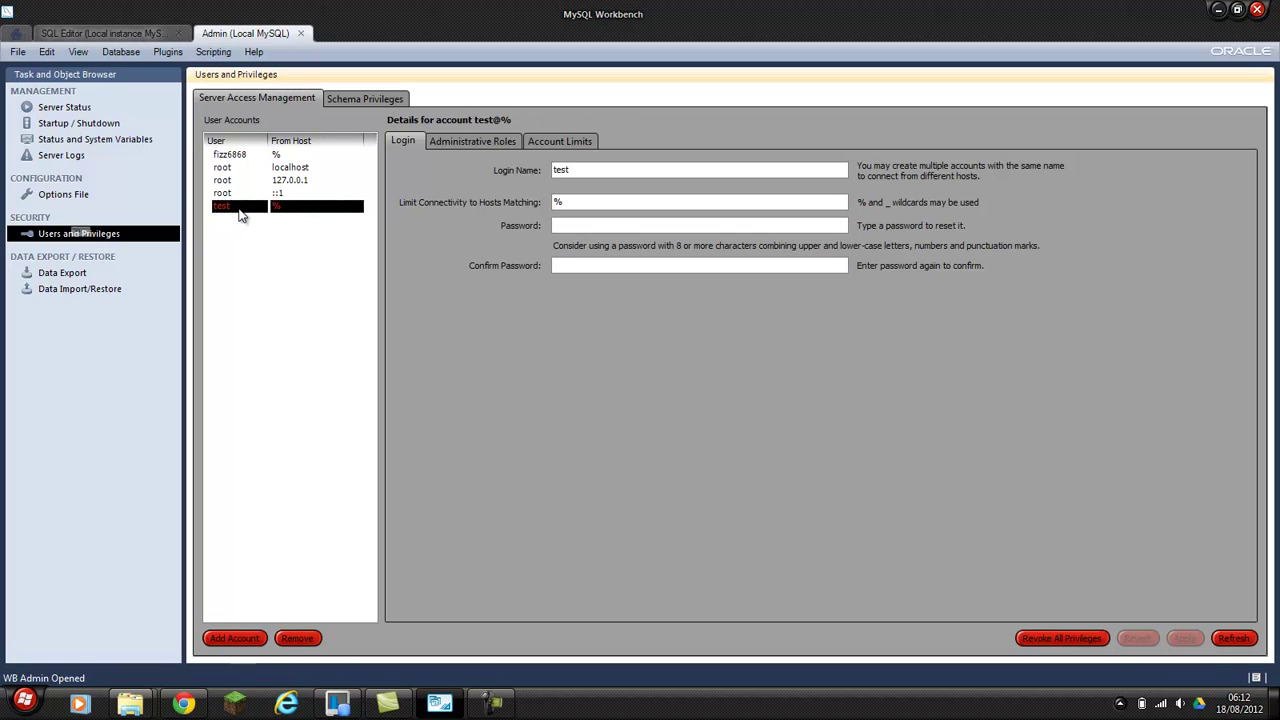
click(297, 638)
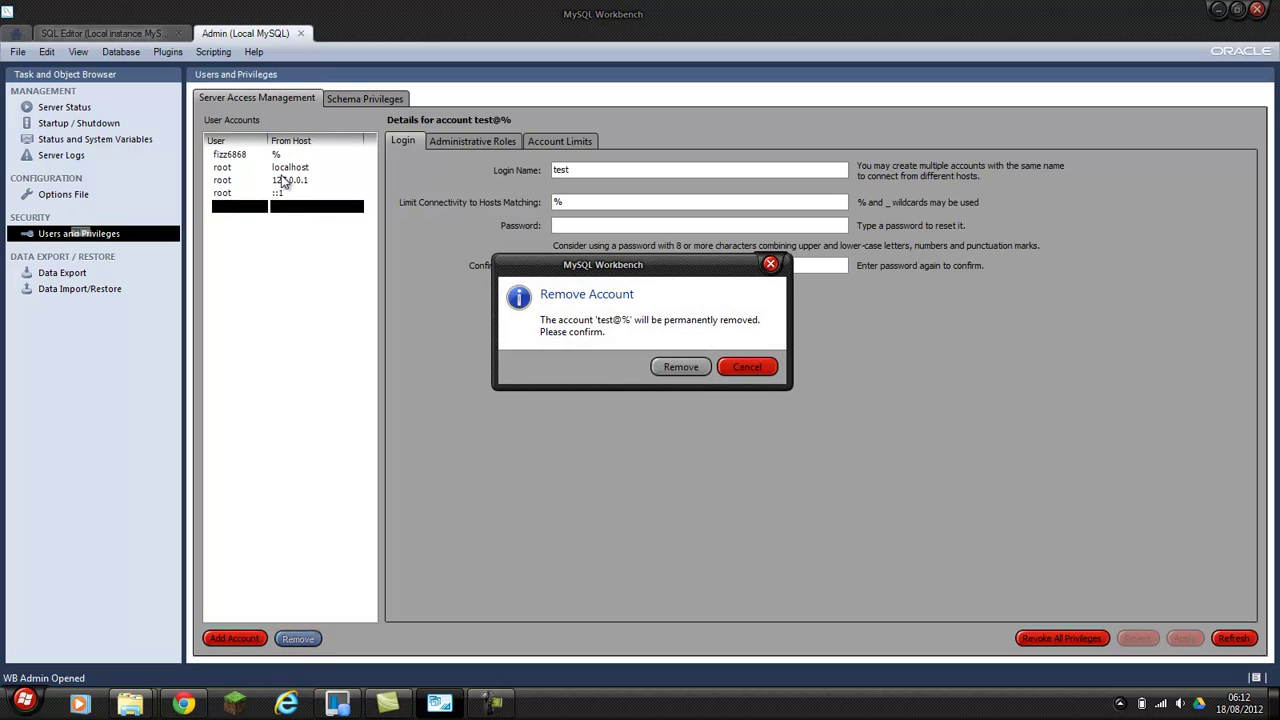
click(678, 361)
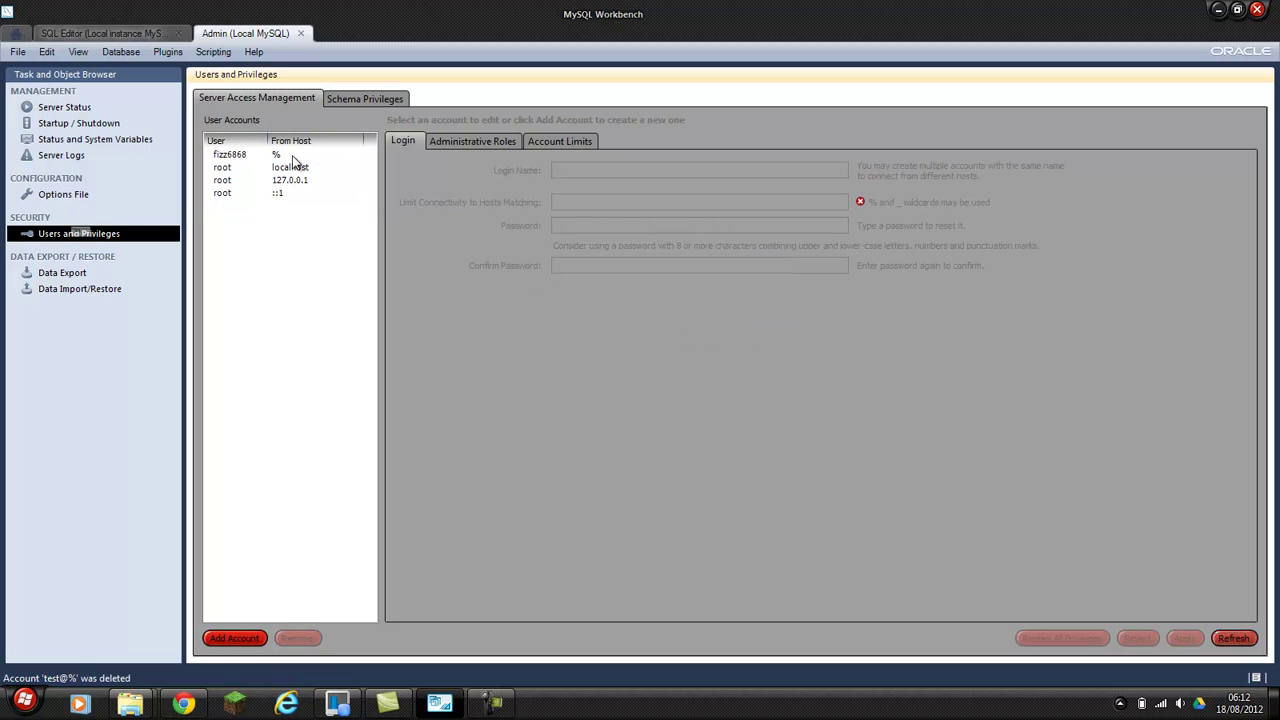
click(290, 156)
click(300, 640)
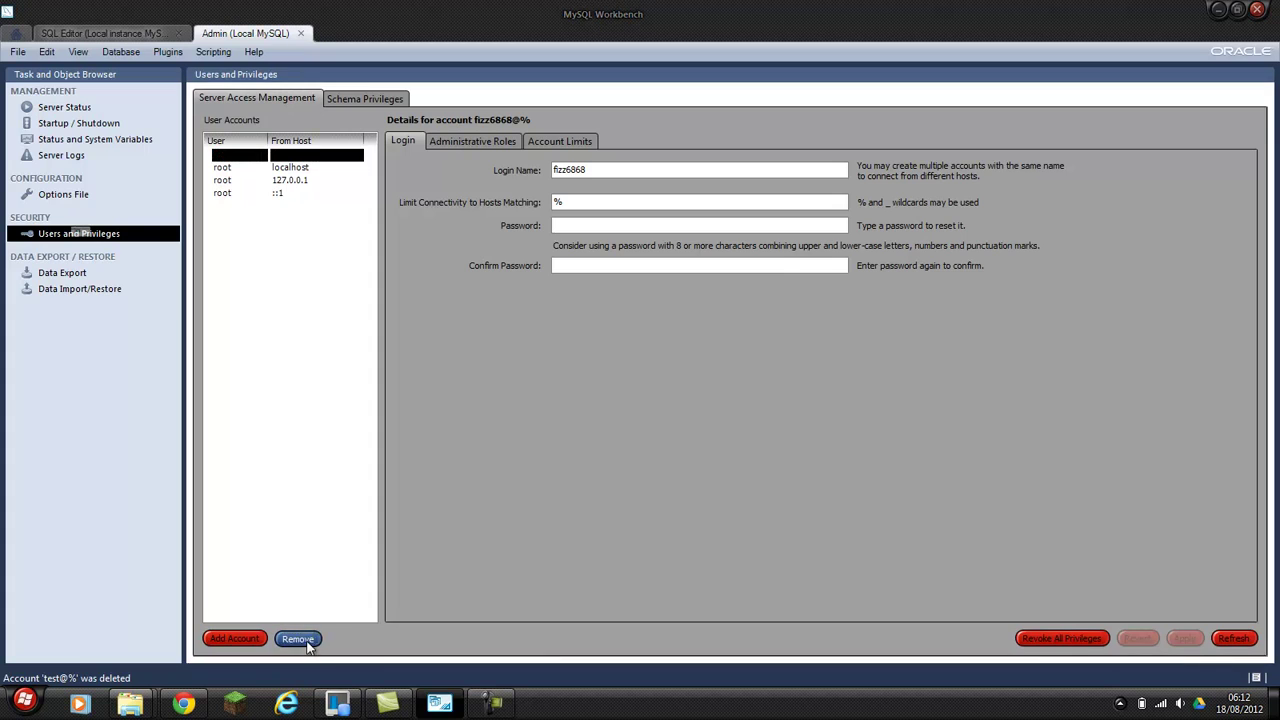
click(681, 367)
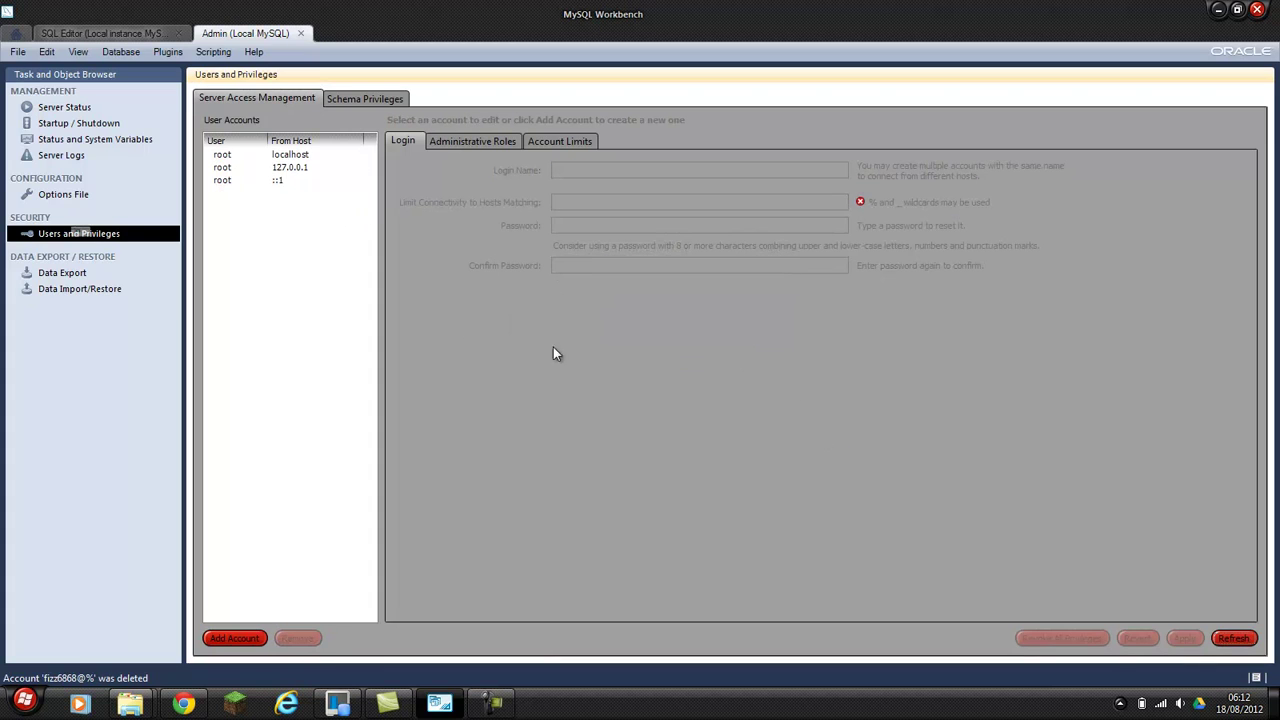
Create a new login for host % with a password entered and confirmed, then apply it.
click(238, 638)
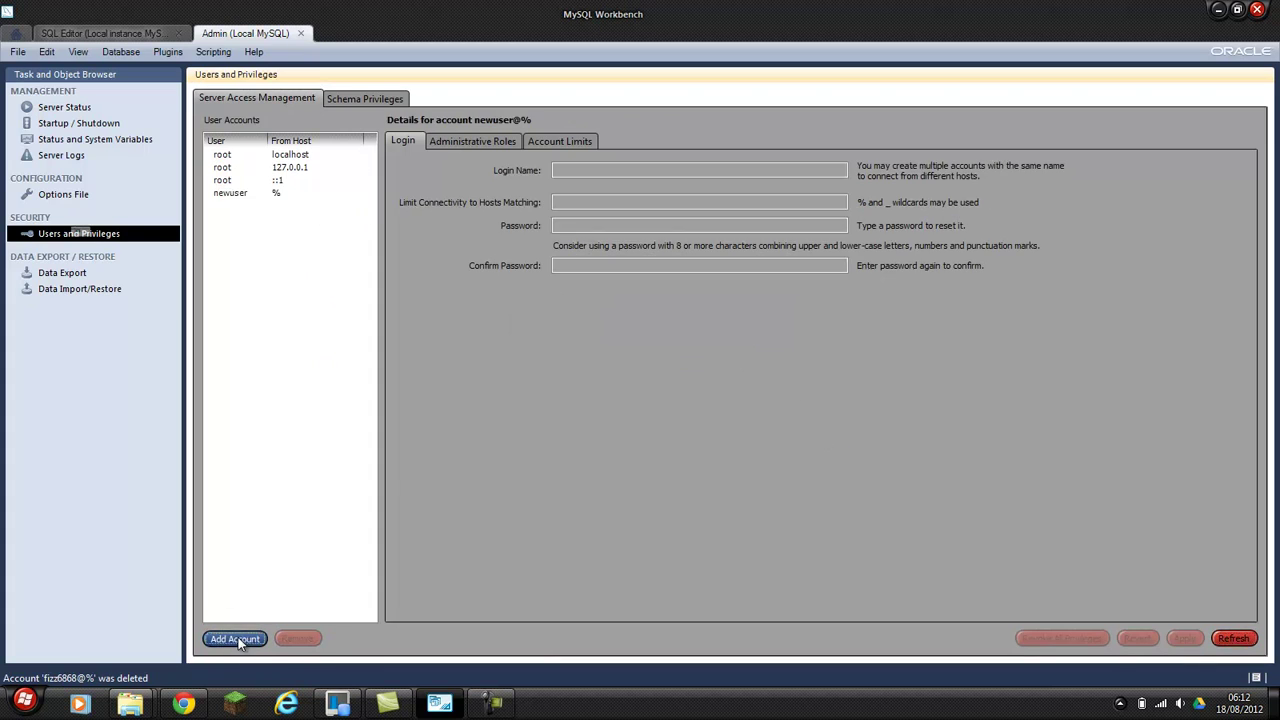
double_click(618, 170)
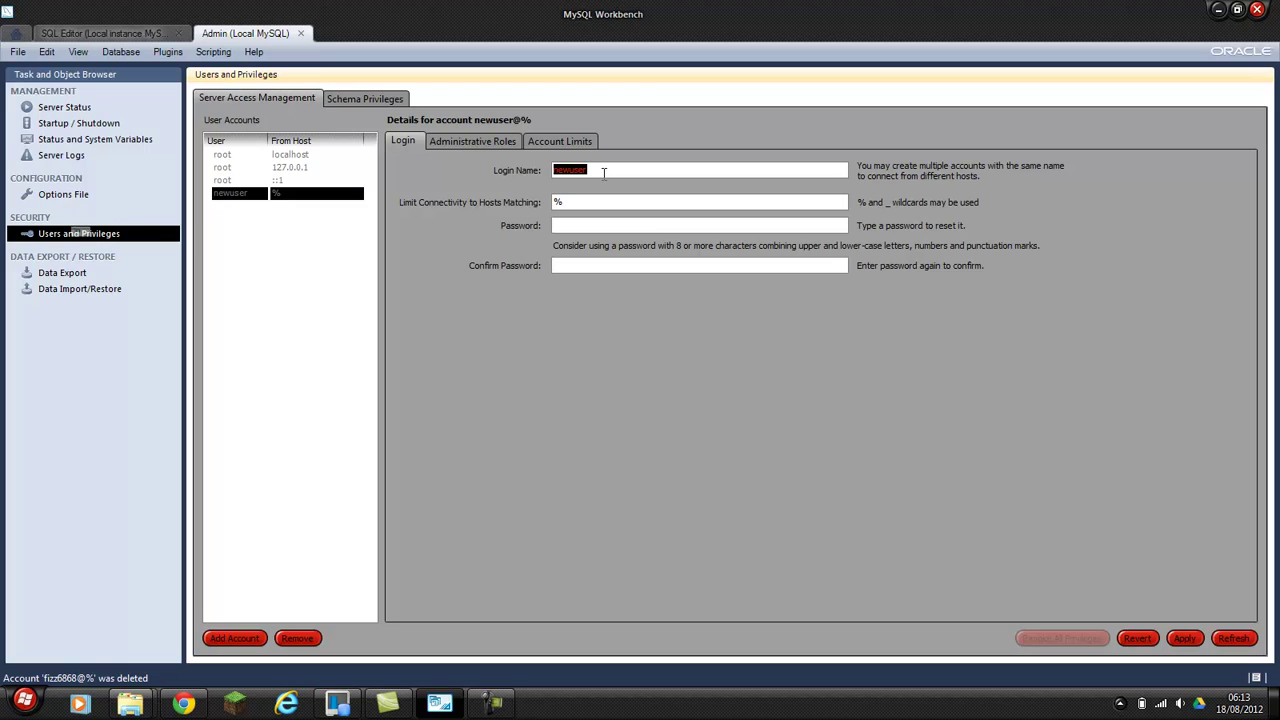
text(fizzy6868)
double_click(569, 203)
click(572, 226)
text(f)
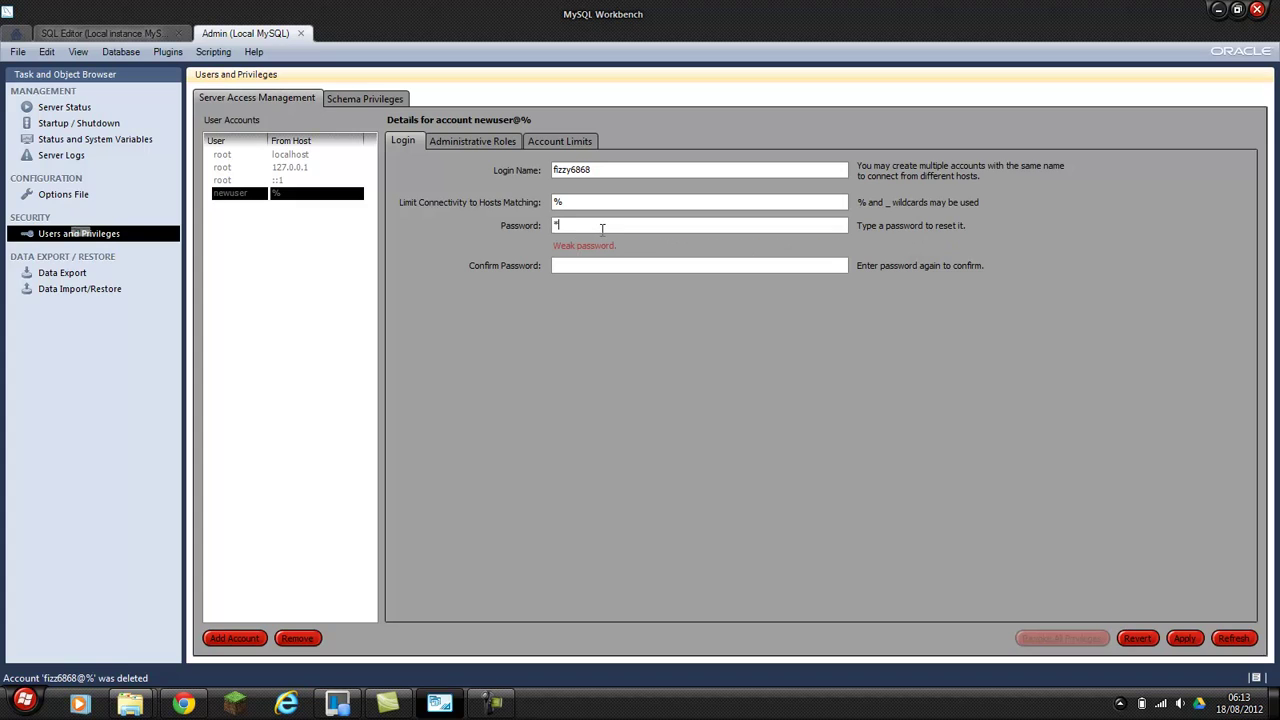
key(BackSpace)
key(BackSpace)
key(BackSpace)
text(f)
click(560, 266)
click(1185, 639)
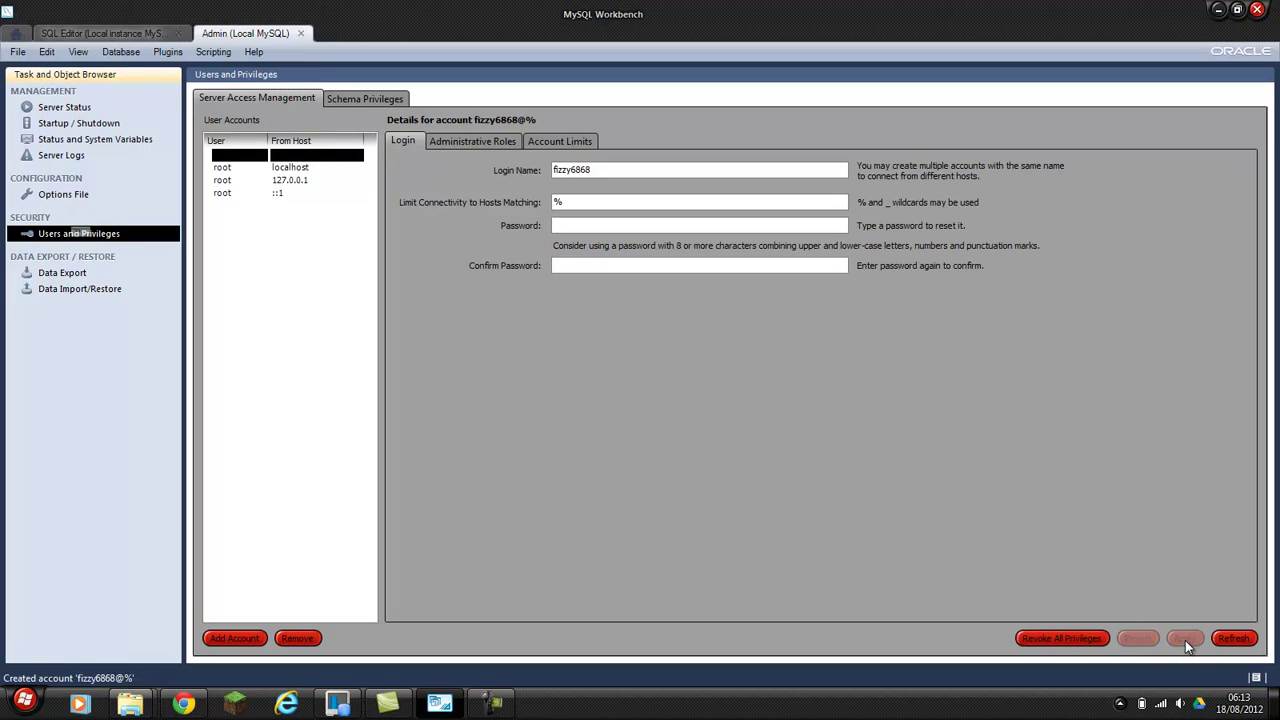
Review the new account's Administrative Roles and Account Limits, then open Schema Privileges.
click(262, 182)
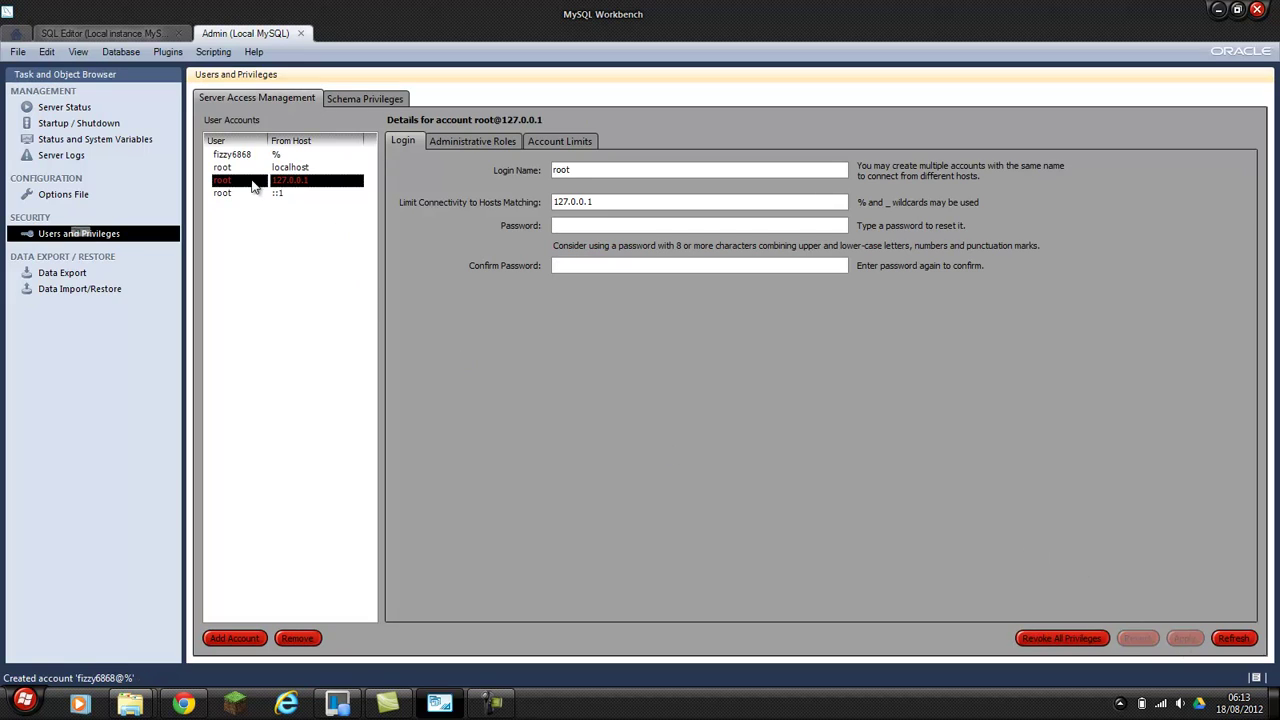
click(250, 156)
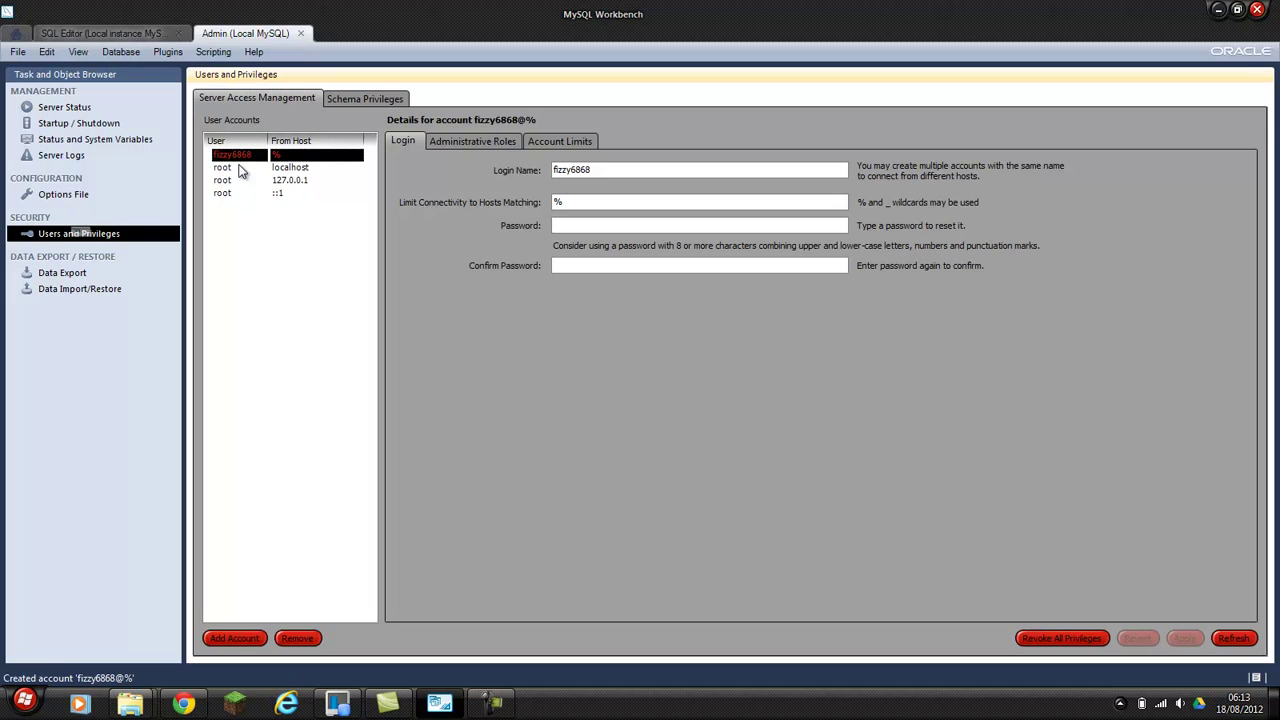
click(447, 142)
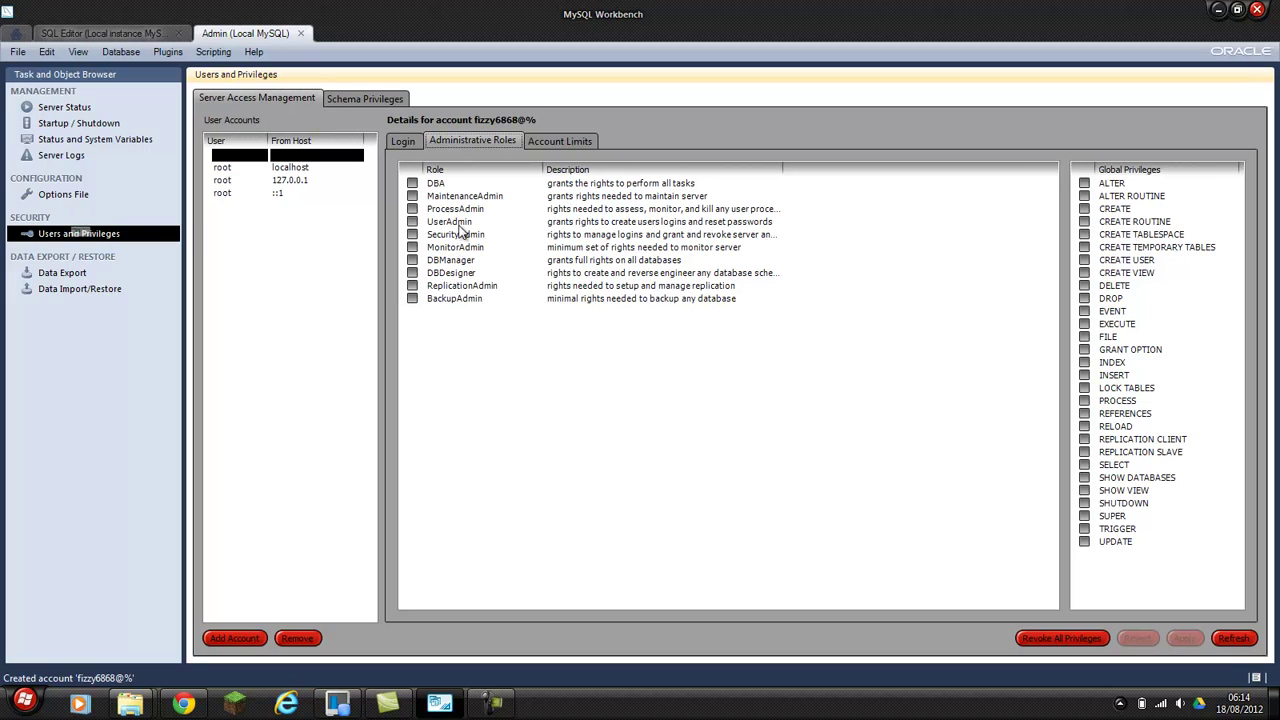
click(571, 141)
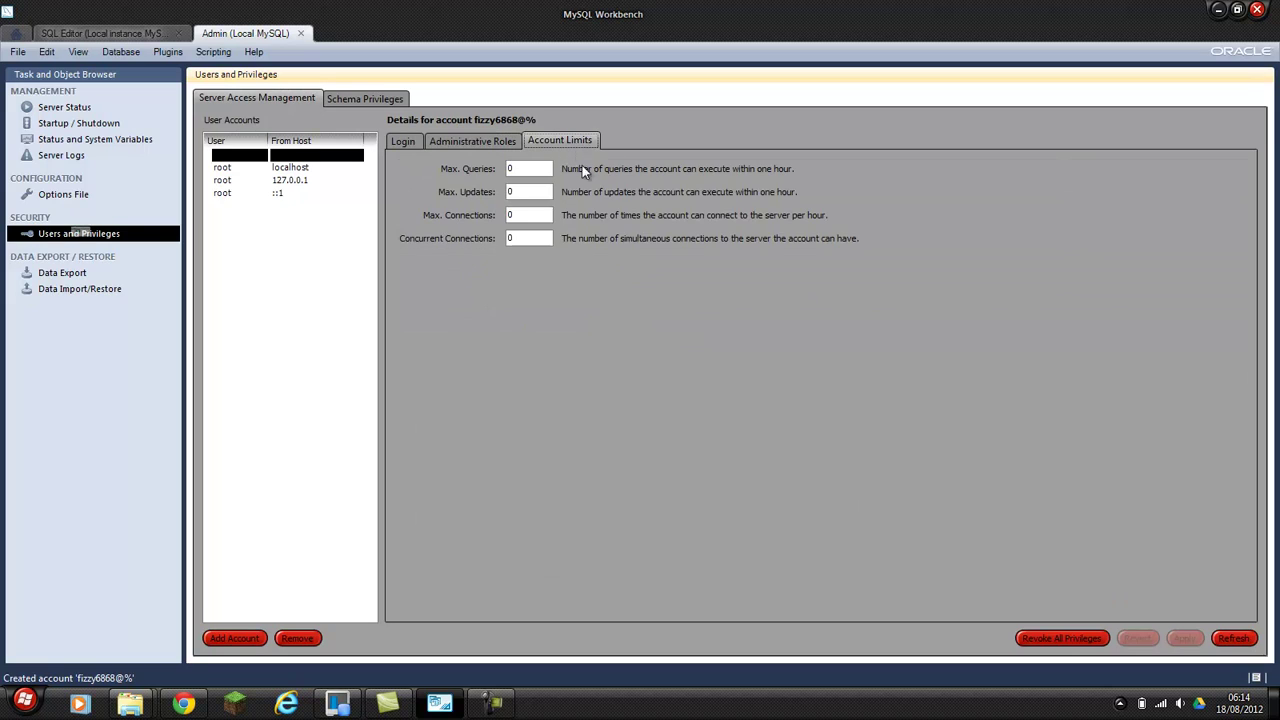
click(477, 140)
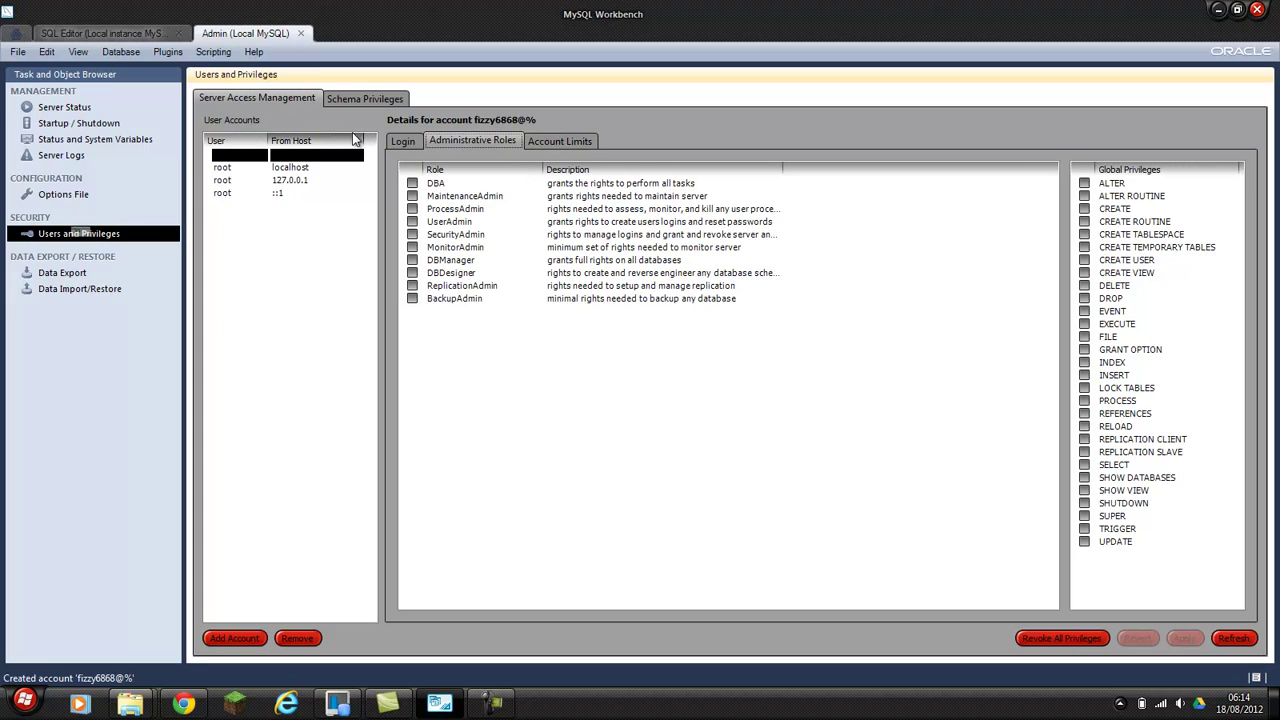
click(343, 101)
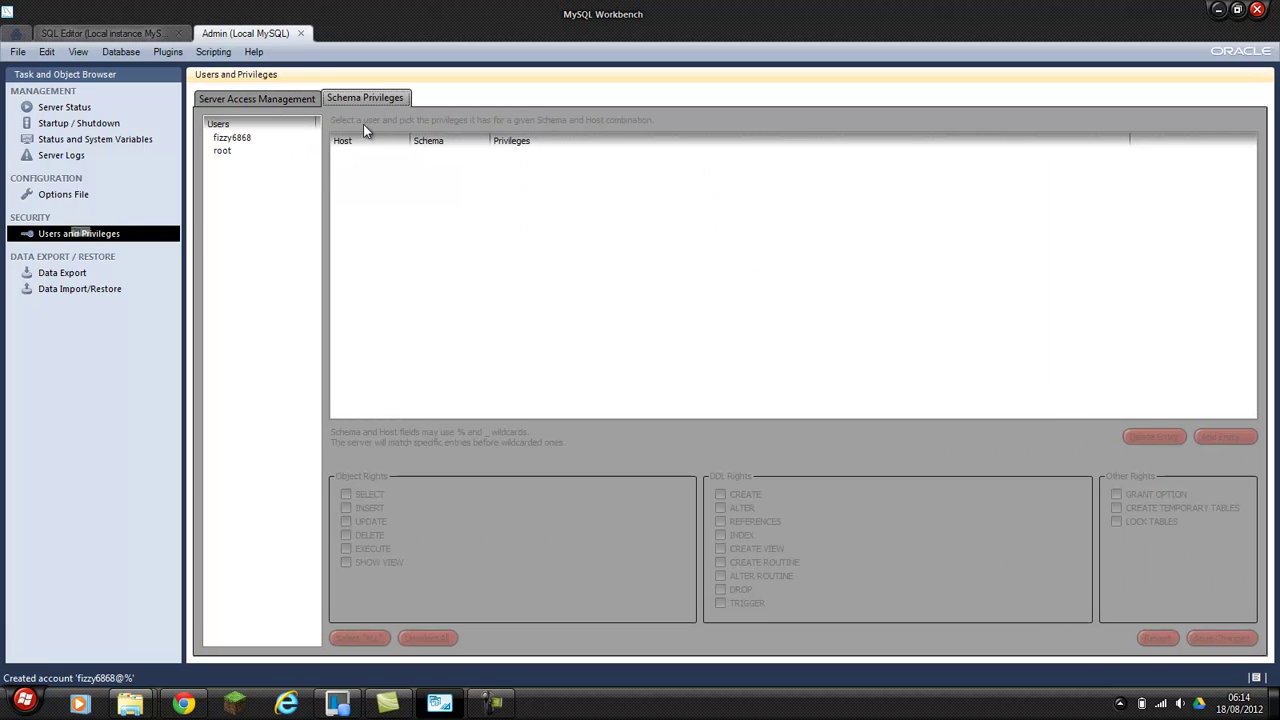
Select the new account and add a new schema privilege entry.
click(243, 143)
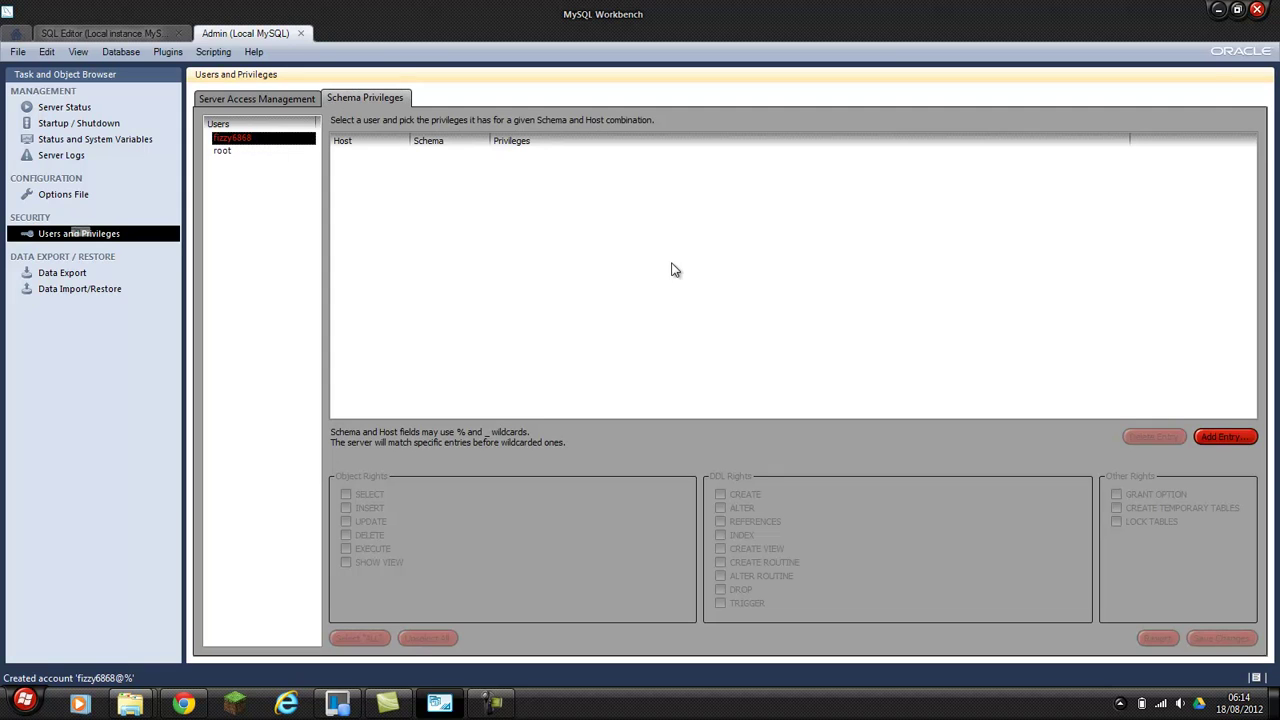
click(1229, 440)
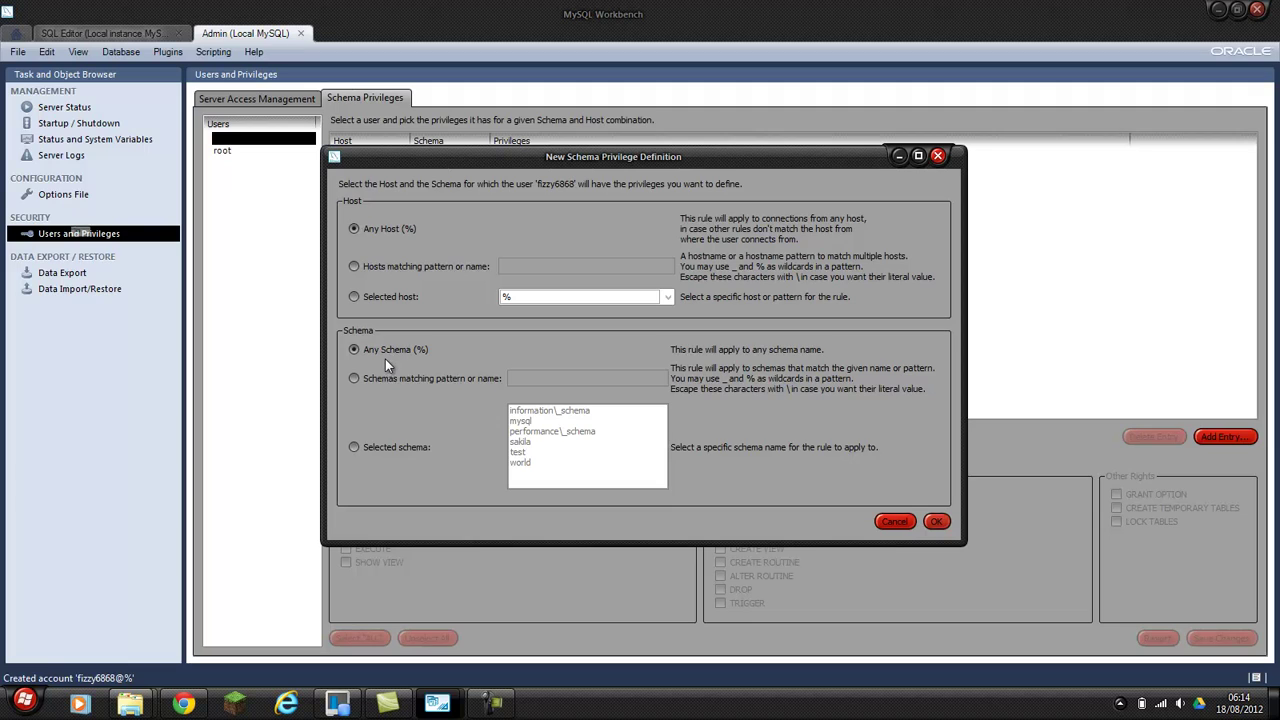
Point the new privilege rule at host % and the selected schema test, and confirm it.
click(356, 298)
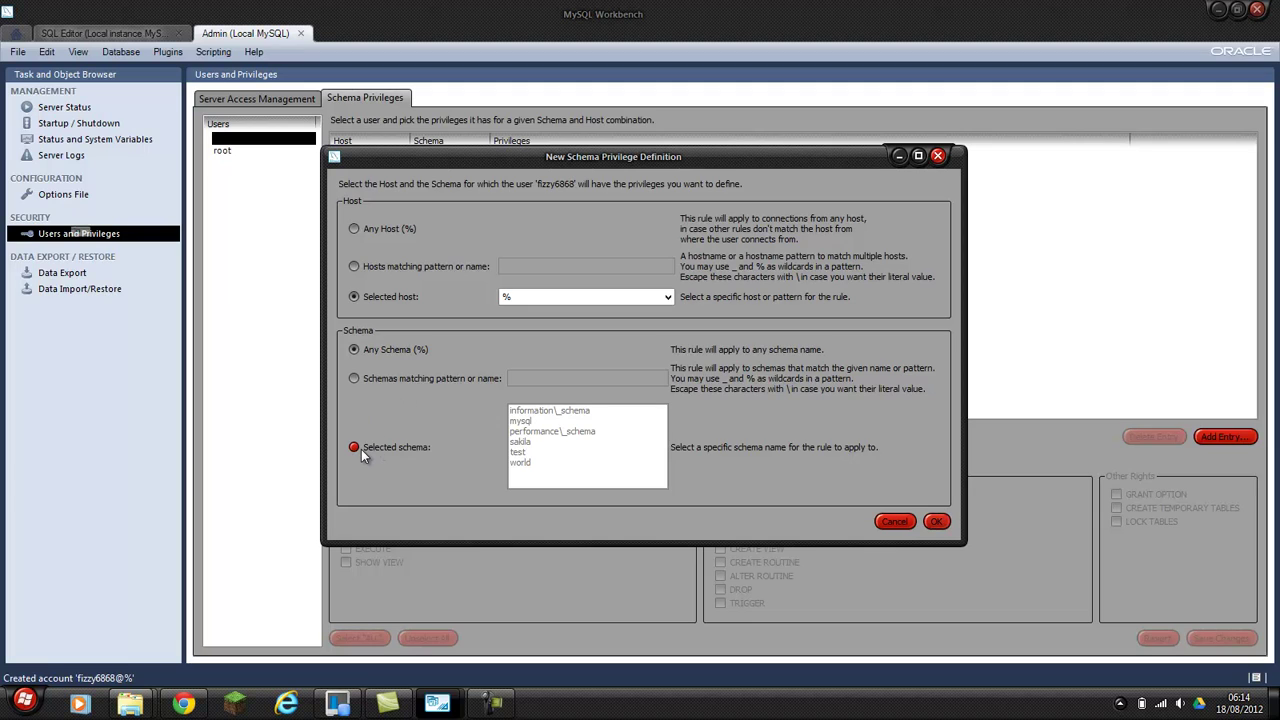
click(420, 450)
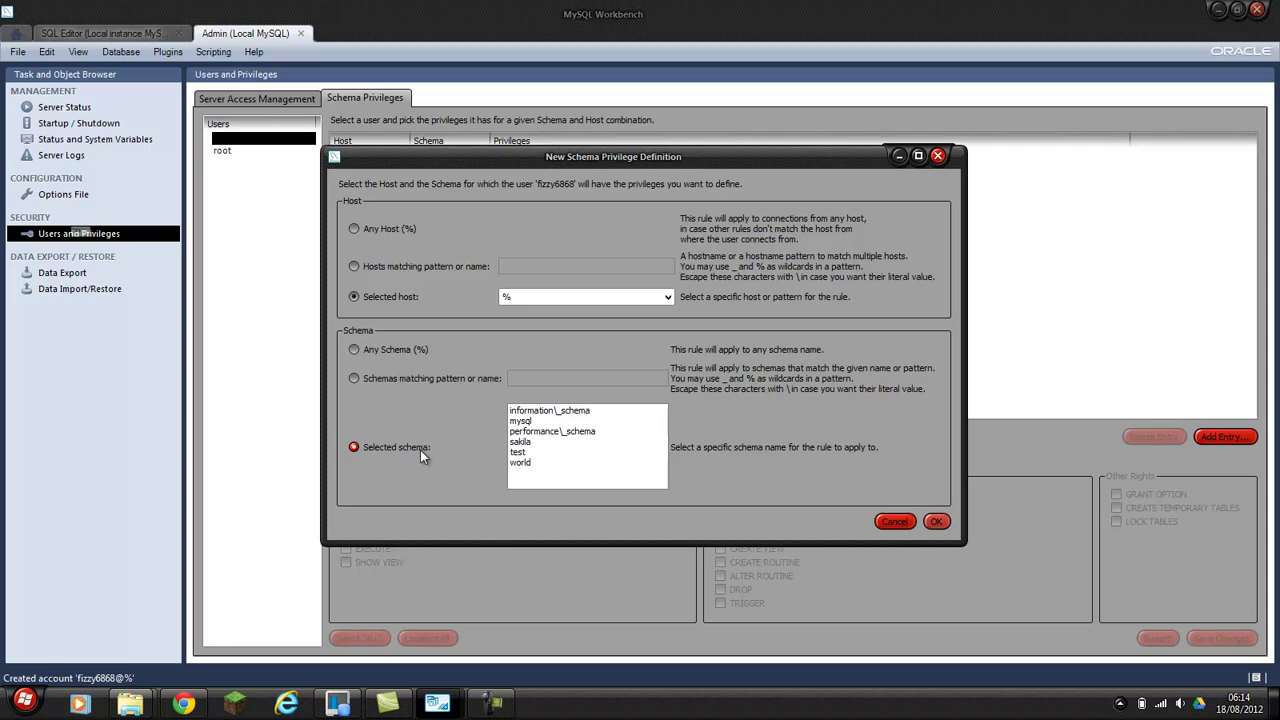
click(525, 452)
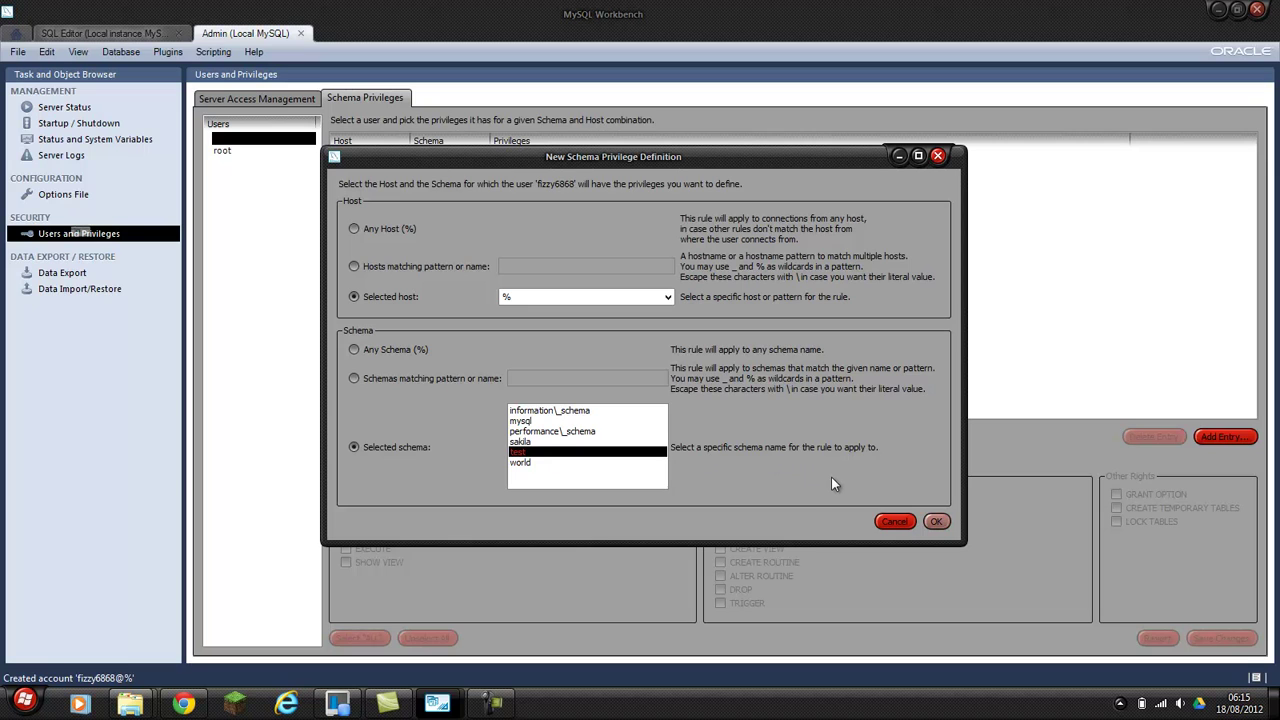
click(937, 522)
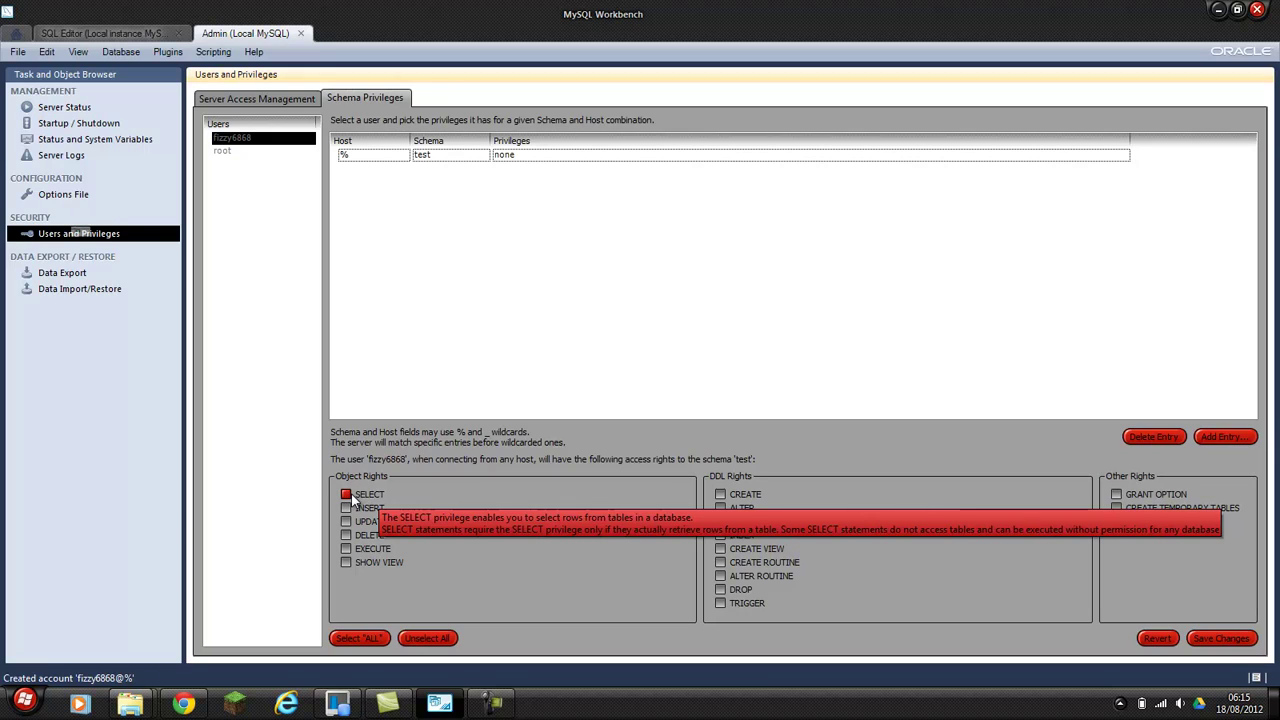
Grant SELECT, UPDATE, SHOW VIEW and EXECUTE on schema test.
click(346, 495)
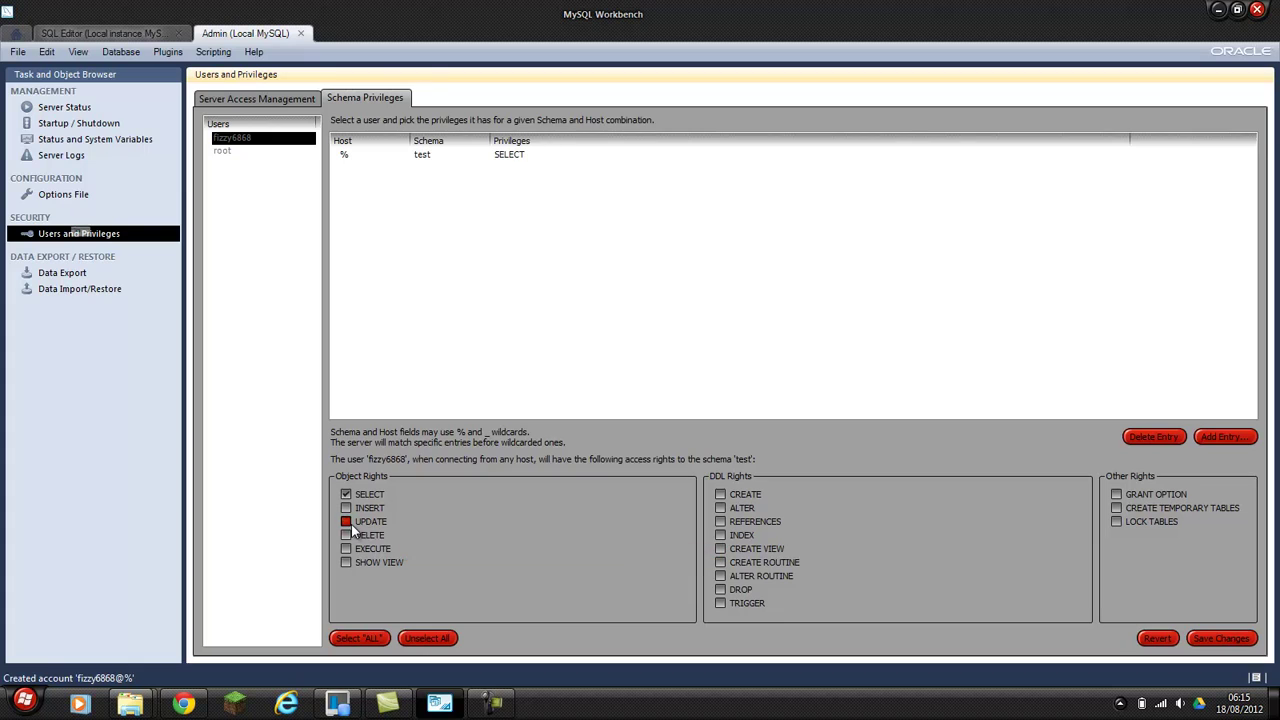
click(346, 521)
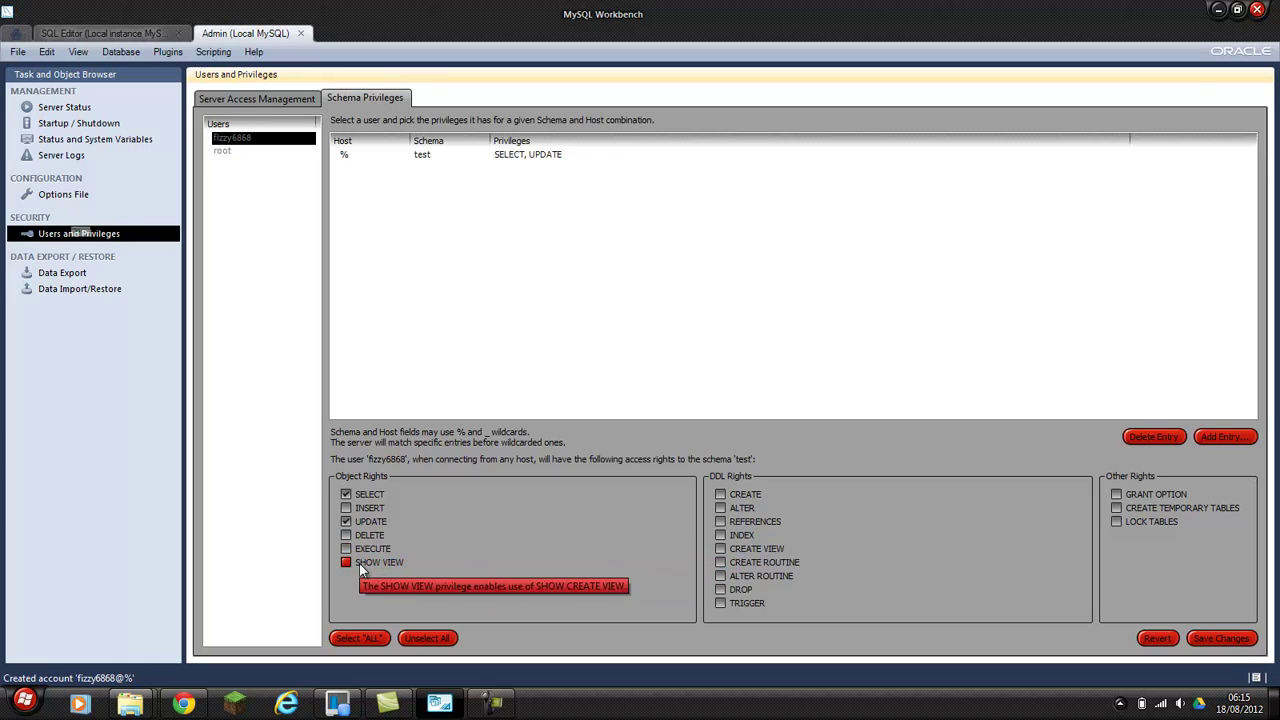
click(364, 564)
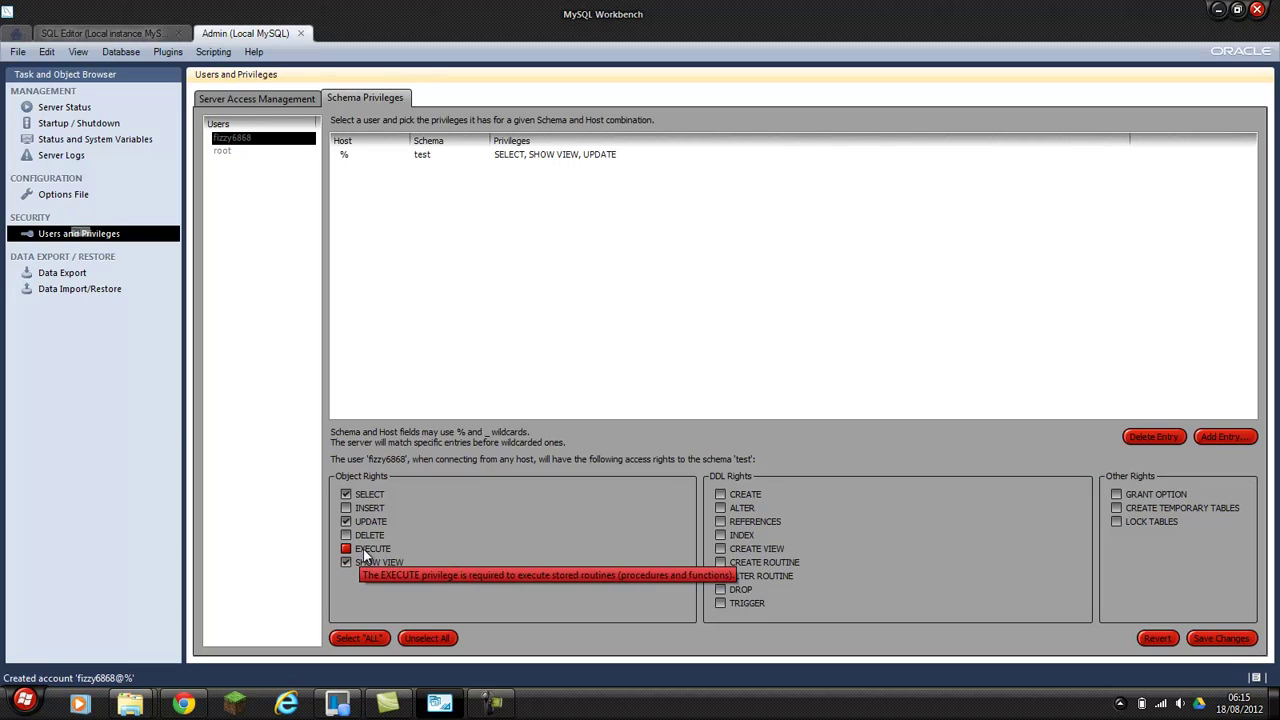
click(358, 551)
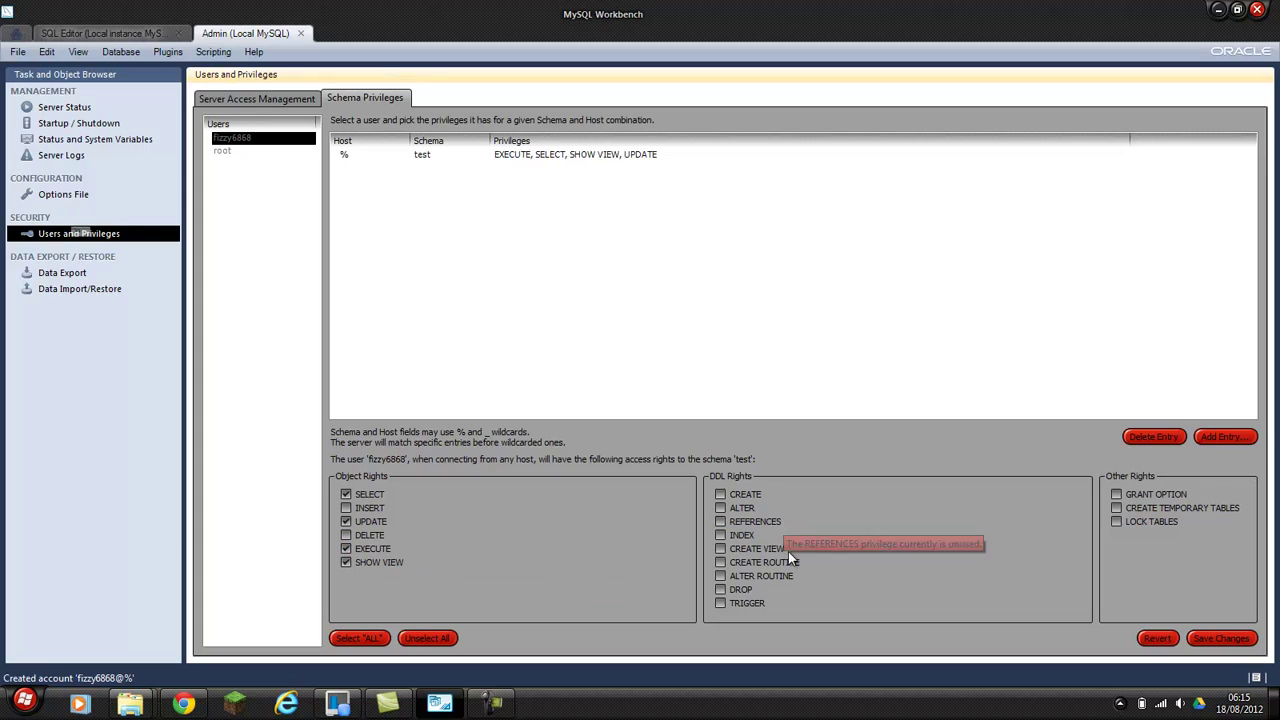
Add DDL rights CREATE, ALTER, INDEX, CREATE VIEW and DROP, save, and close administration.
click(736, 495)
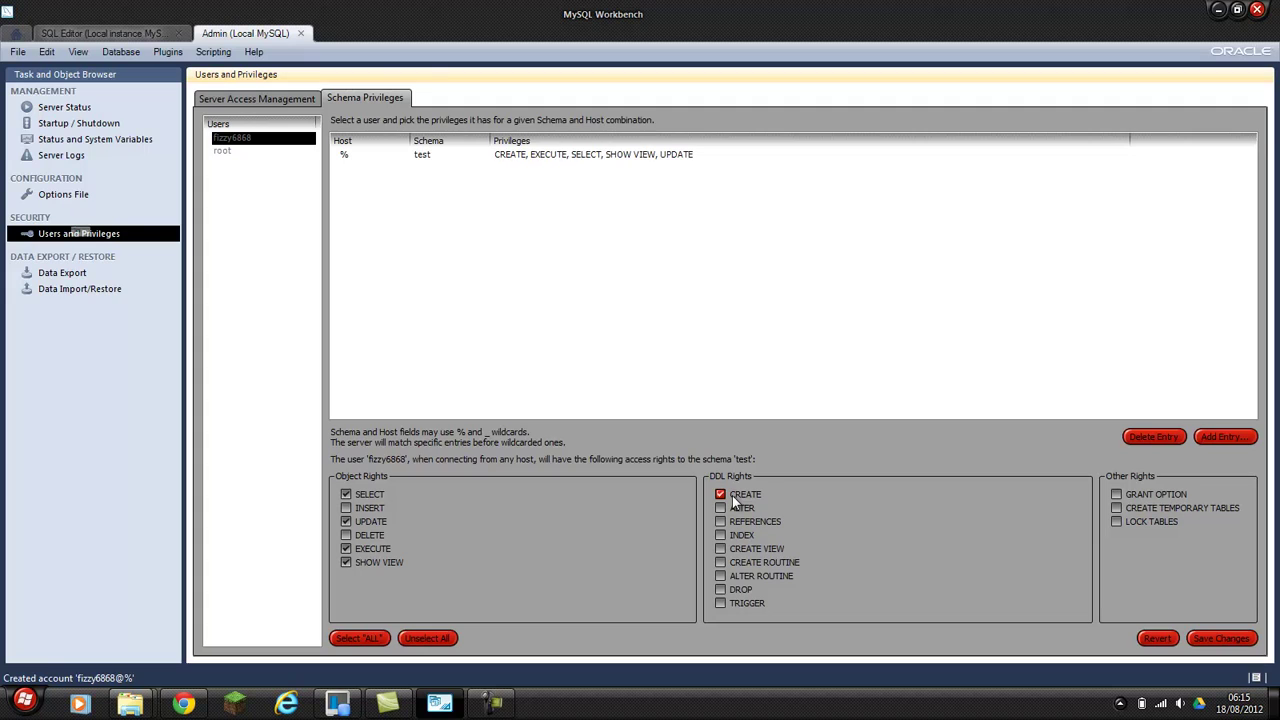
click(738, 512)
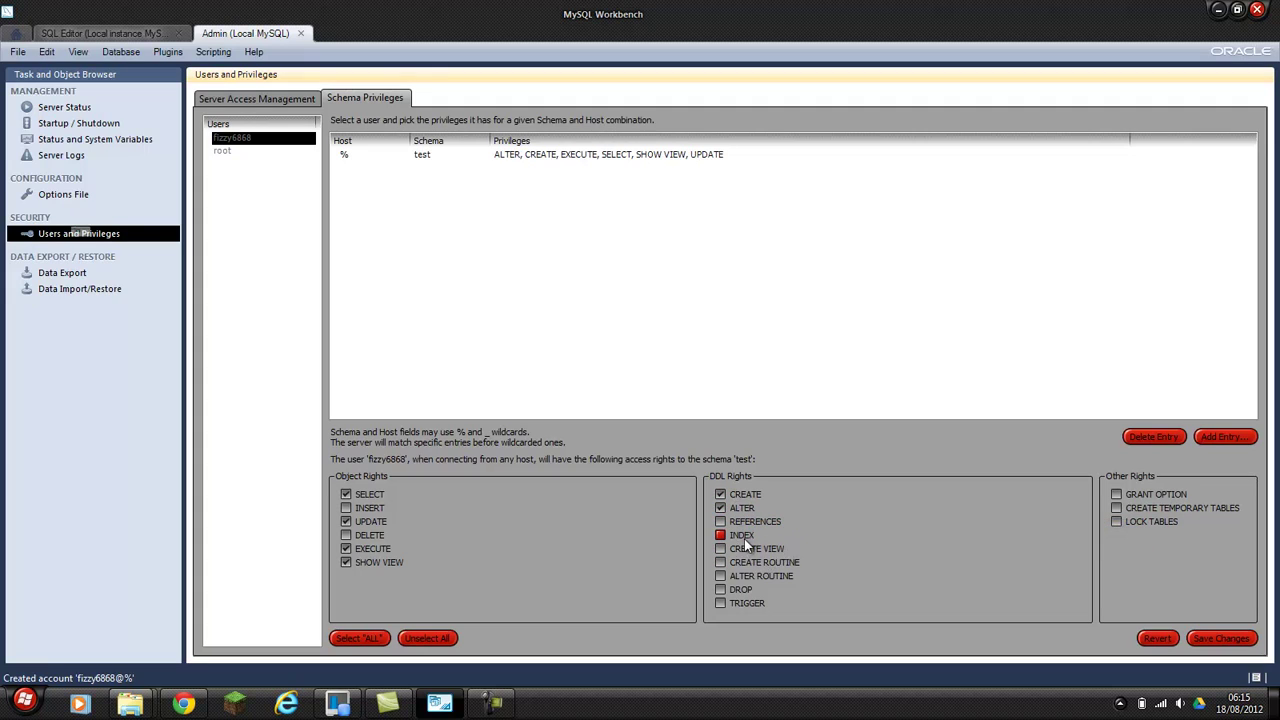
click(750, 537)
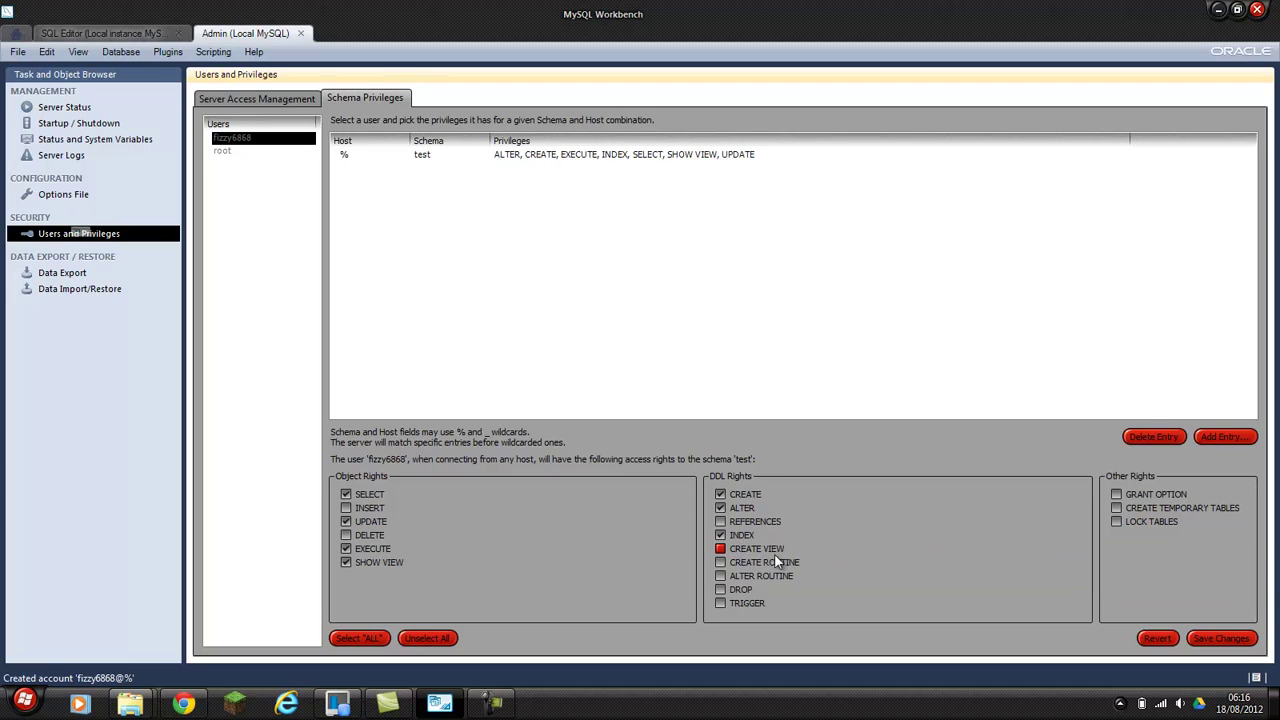
click(760, 551)
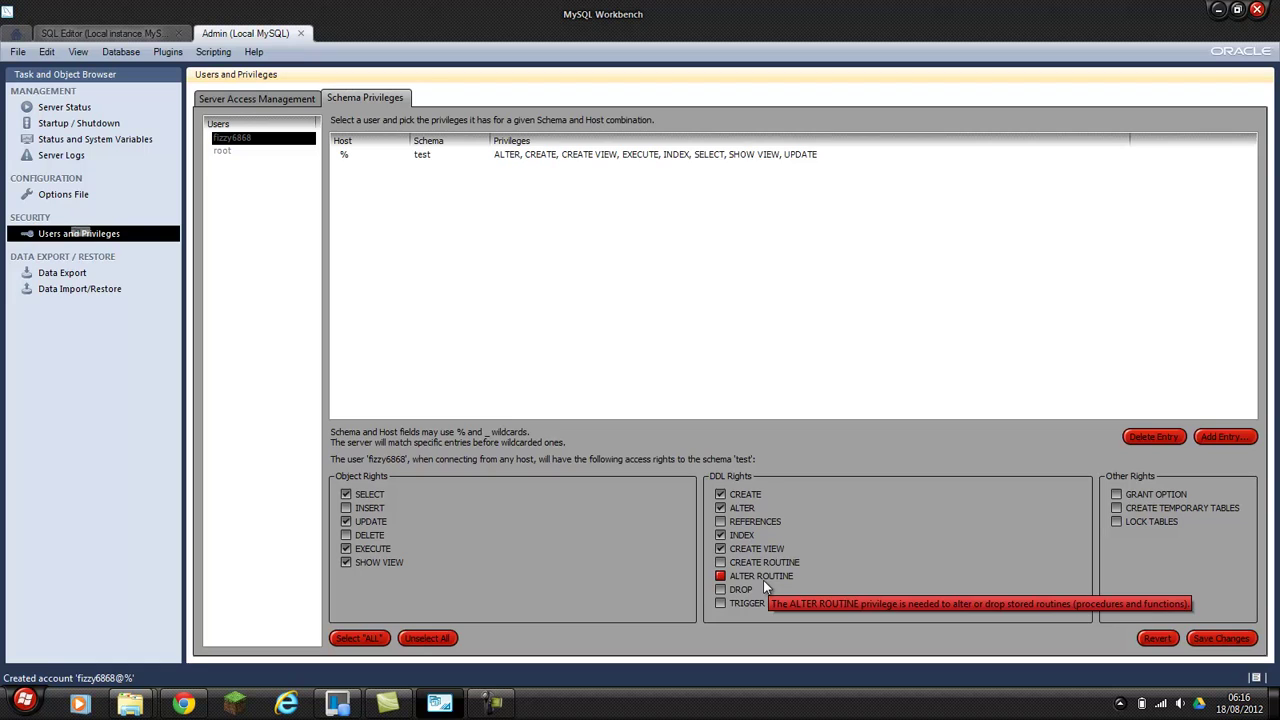
click(740, 590)
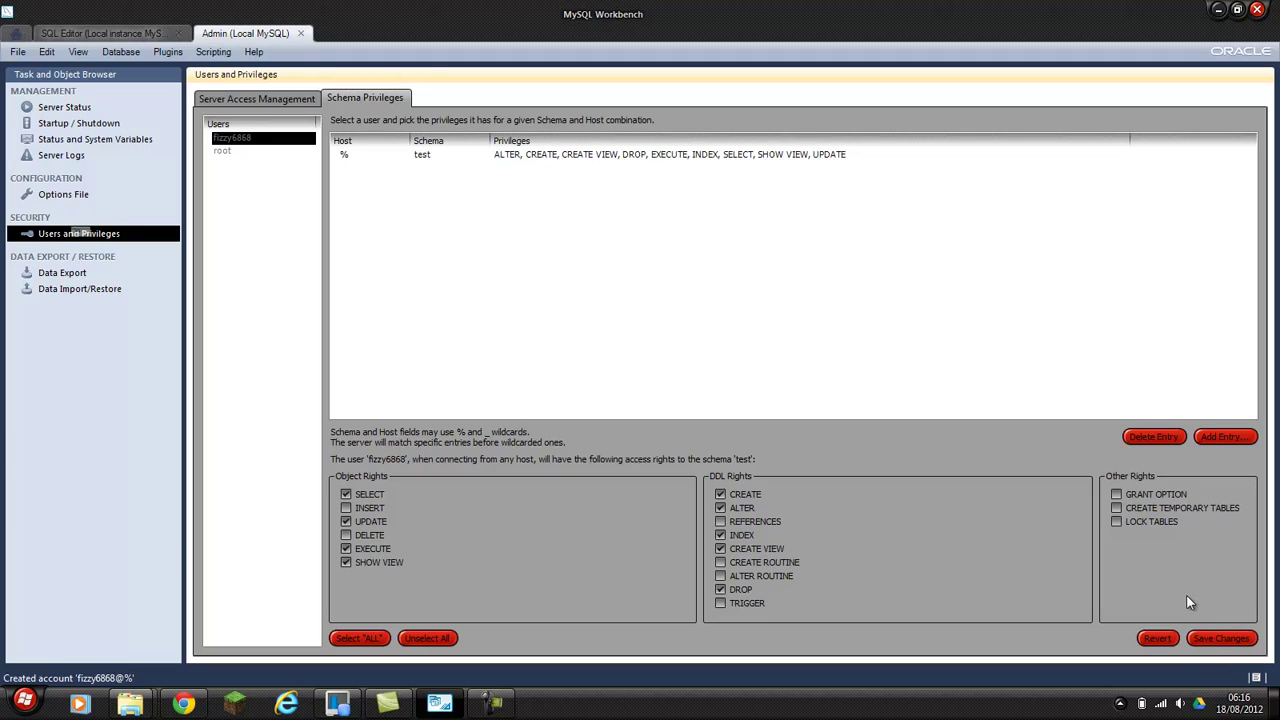
click(1207, 638)
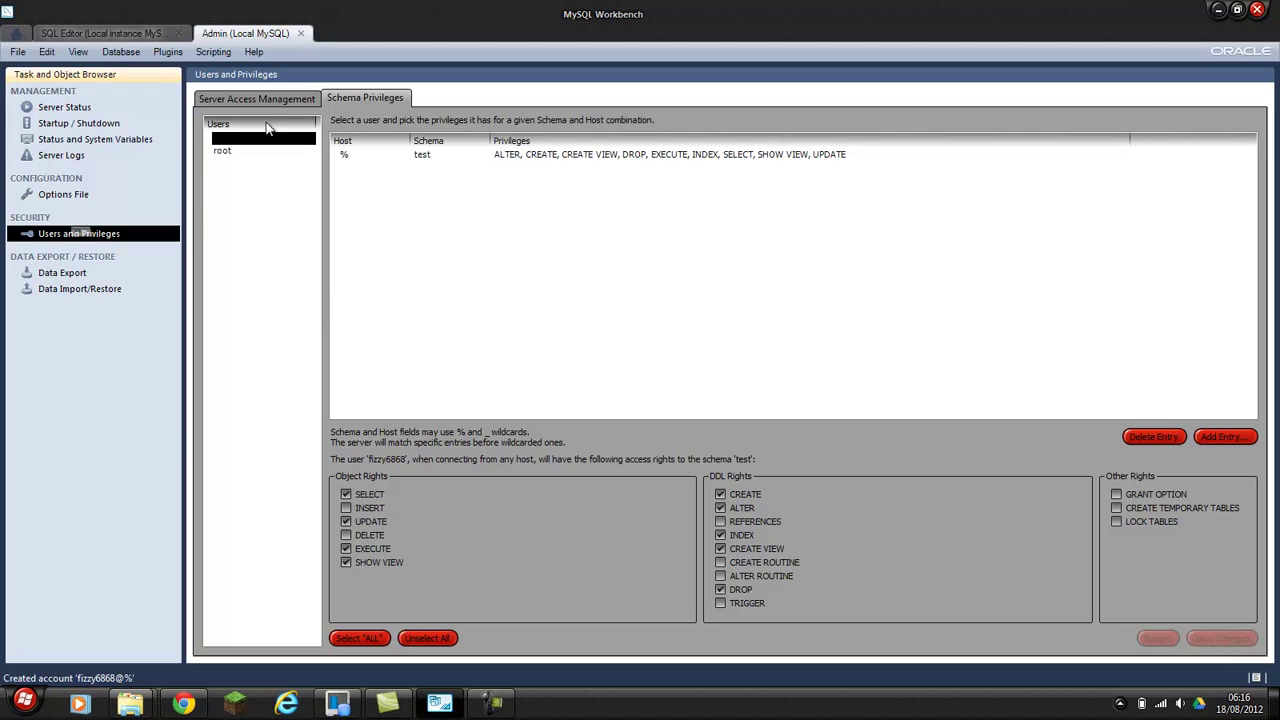
click(303, 35)
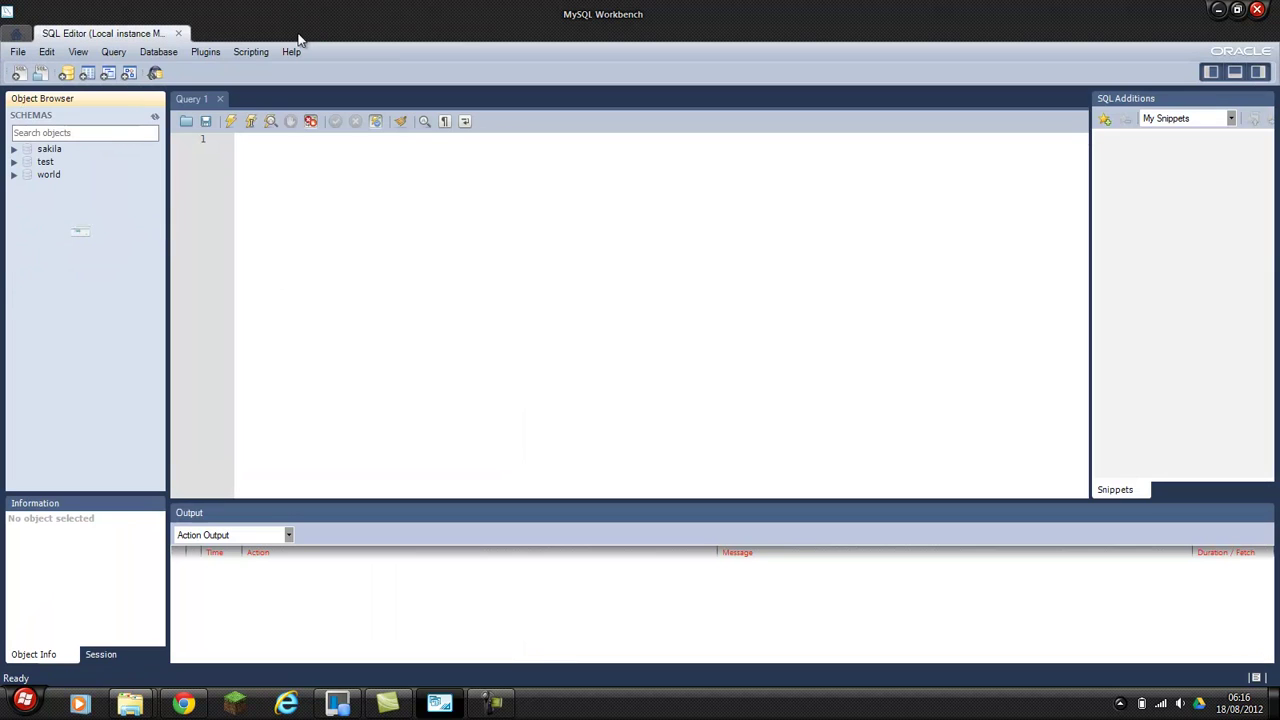
Close the Local instance SQL Editor to return to Workbench Central.
click(180, 34)
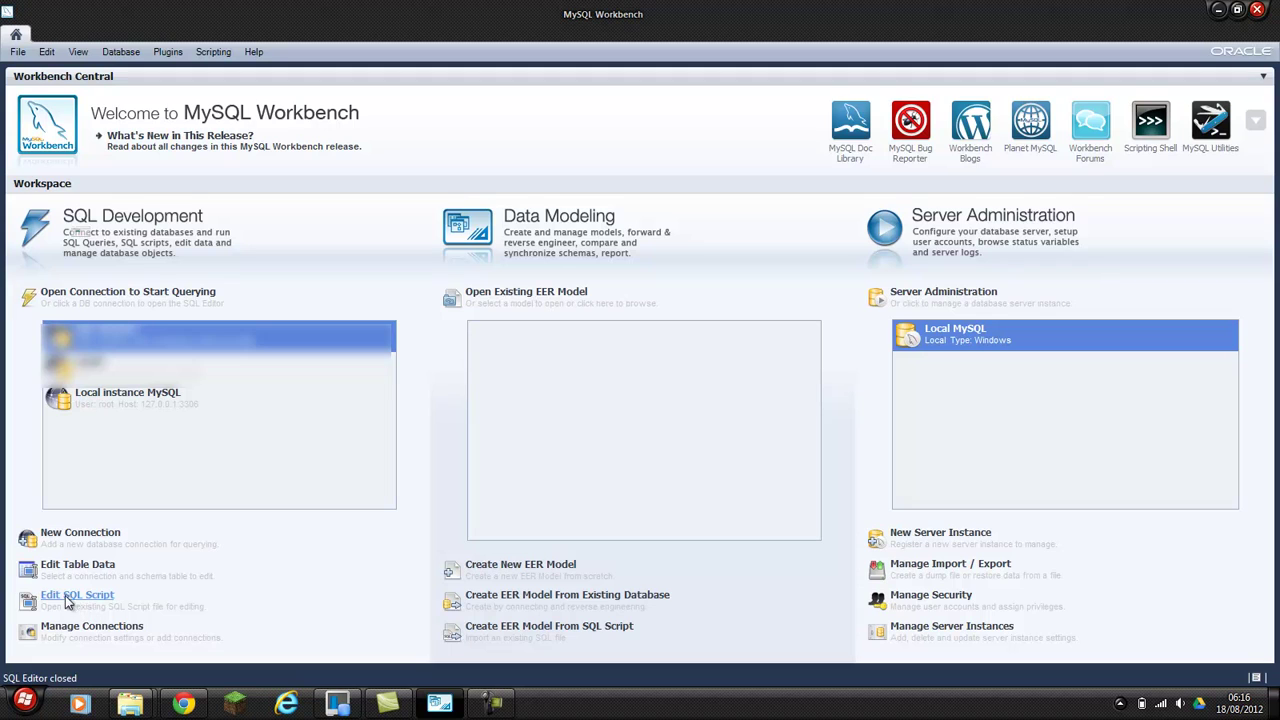
Start a new connection with hostname 192.168.1.73 and the new user's name as username.
click(95, 536)
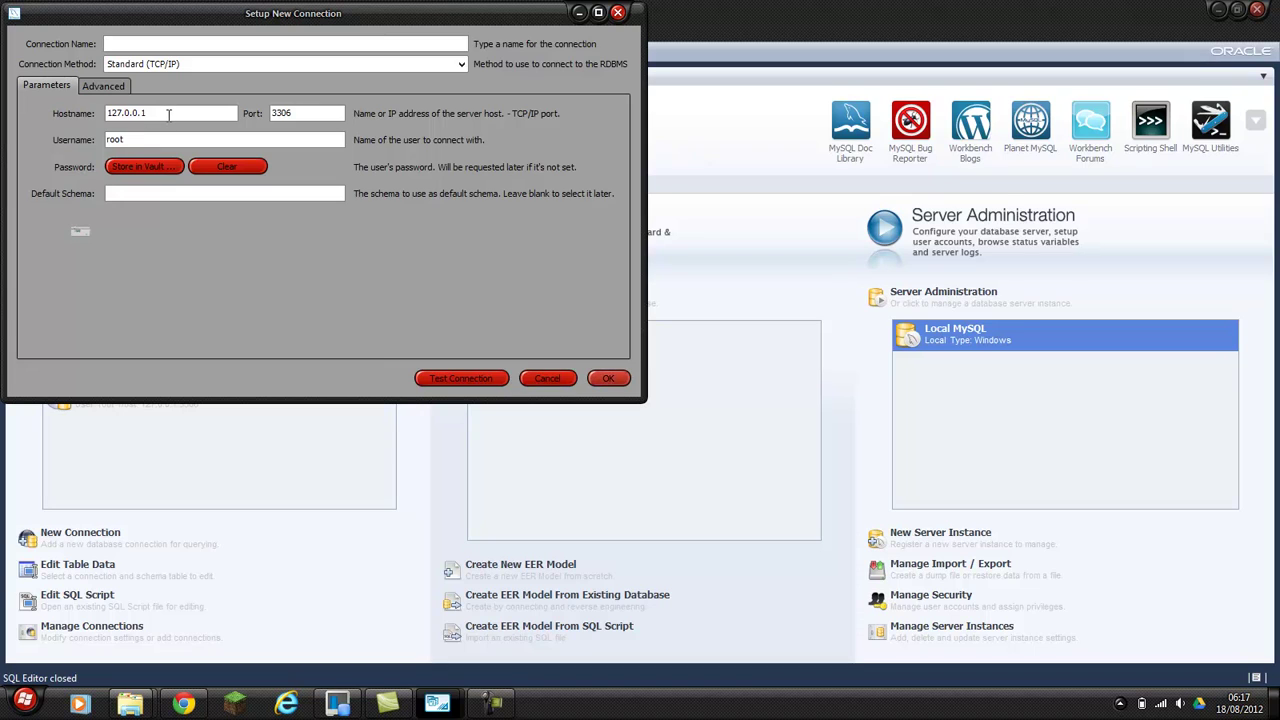
drag(166, 113, 80, 115)
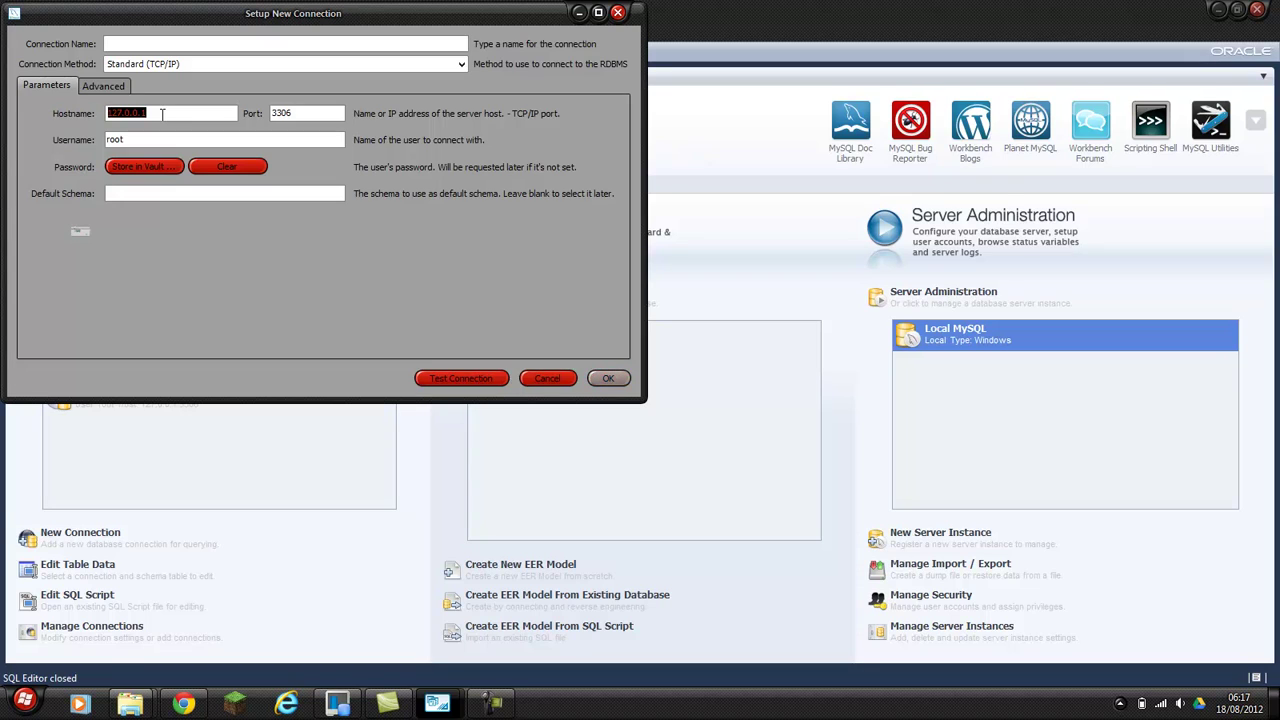
text(192.168.1.)
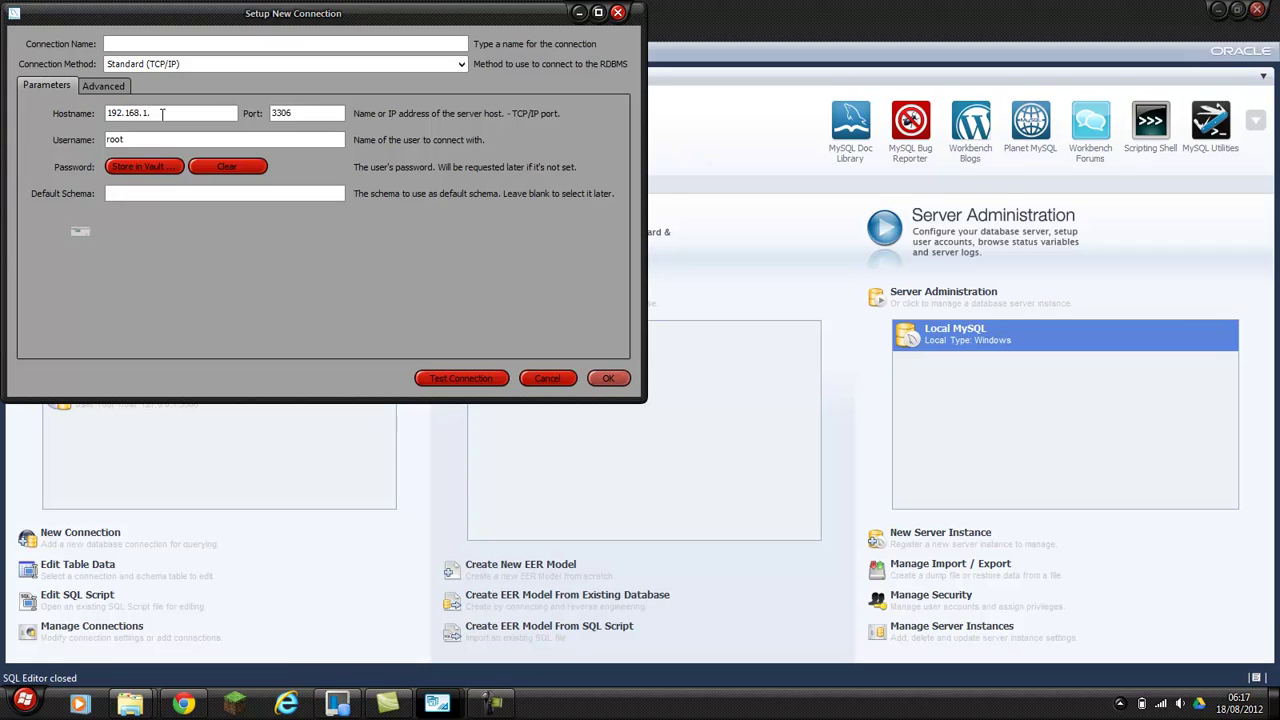
text(73)
drag(129, 140, 84, 143)
text(fizzy6868)
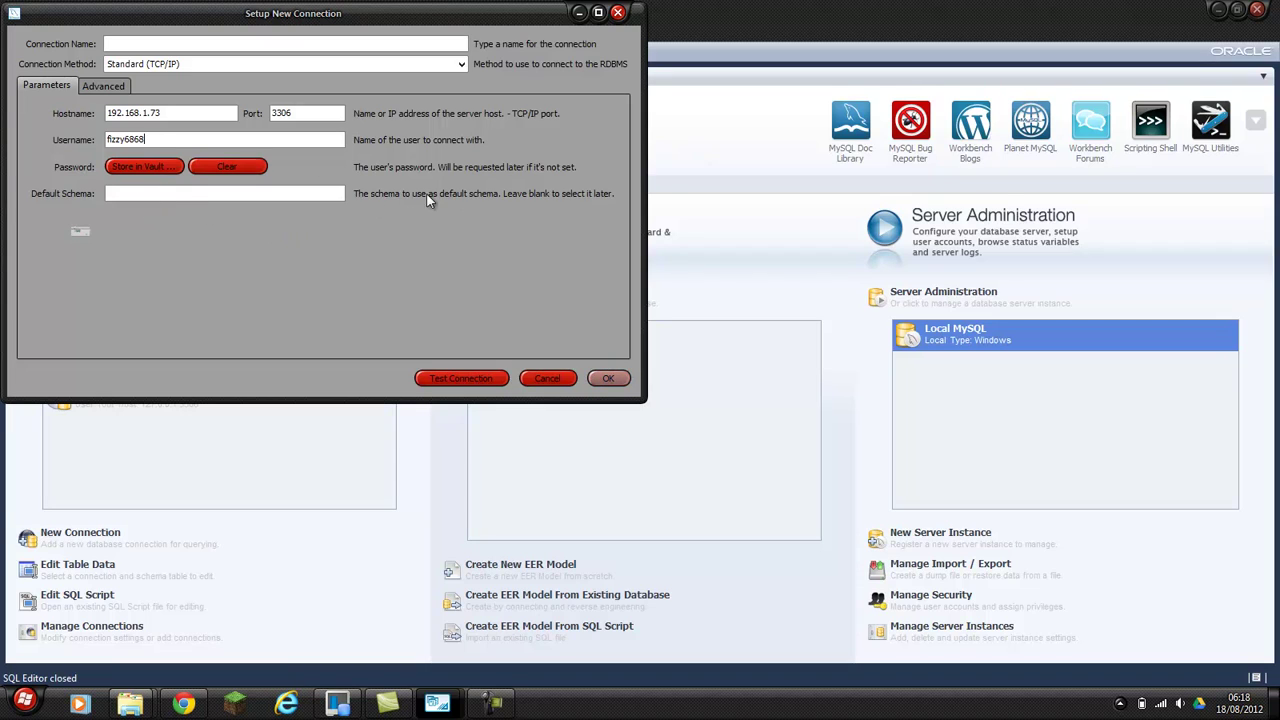
Leave Default Schema empty and attempt to save the connection.
click(159, 197)
text(test)
key(BackSpace)
key(BackSpace)
key(BackSpace)
key(BackSpace)
click(608, 379)
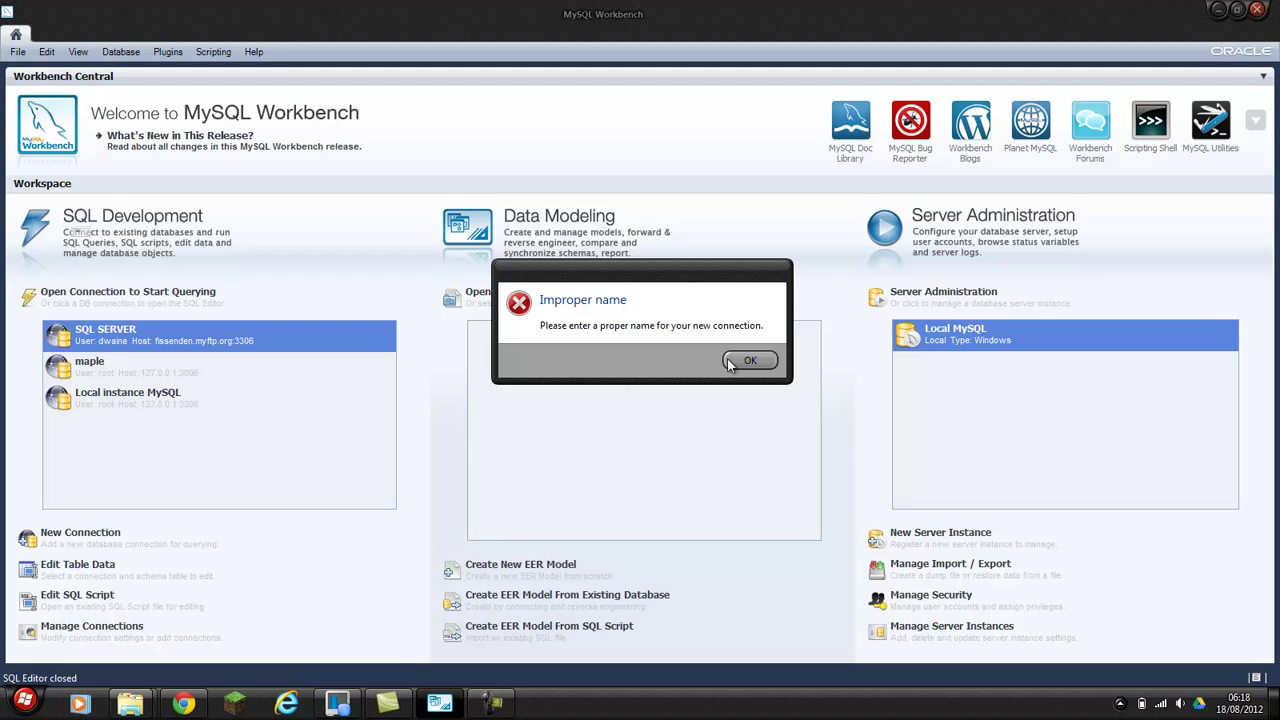
Dismiss the name error, name the connection 'fizzy test', save it and select it.
click(745, 361)
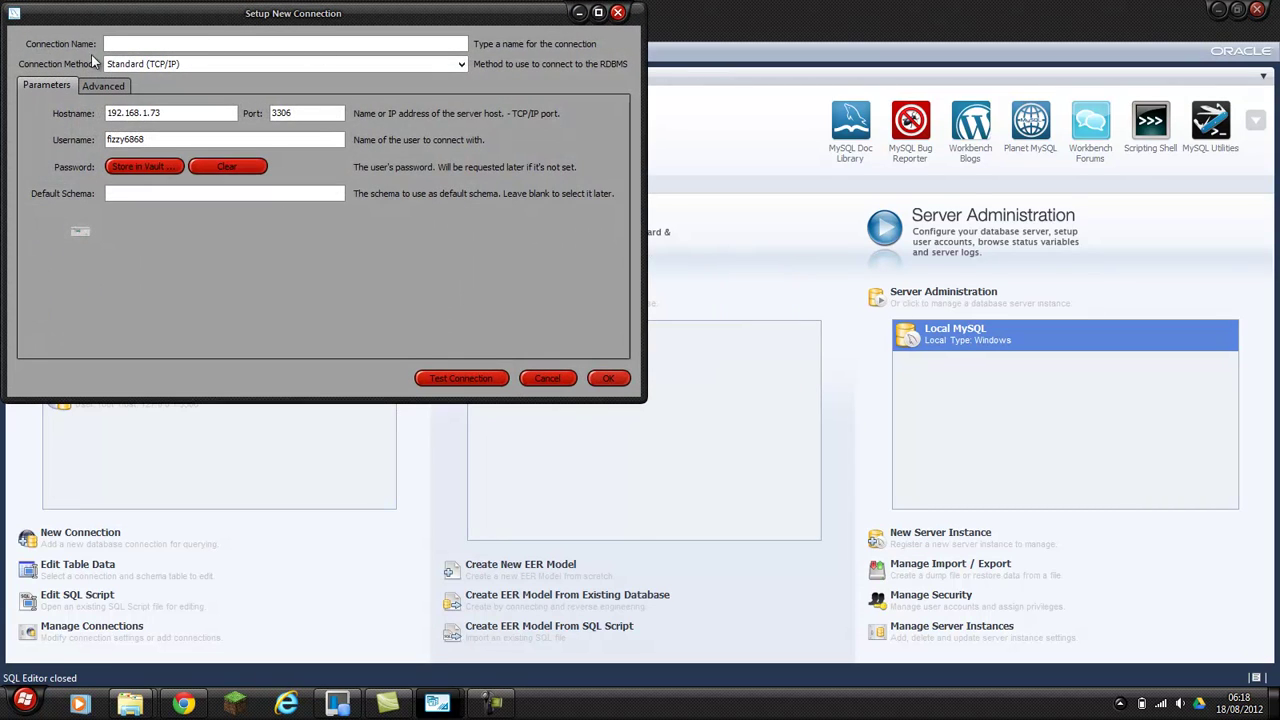
click(122, 47)
text(fizzy-test)
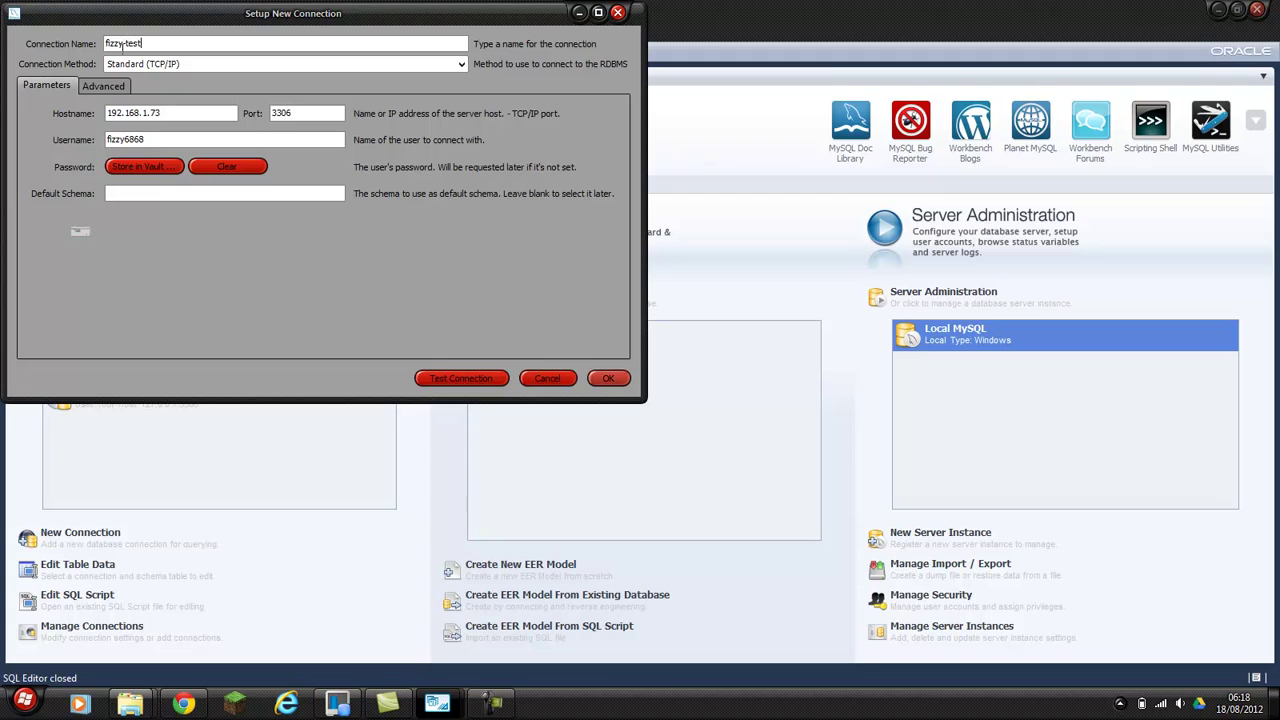
click(124, 44)
key(BackSpace)
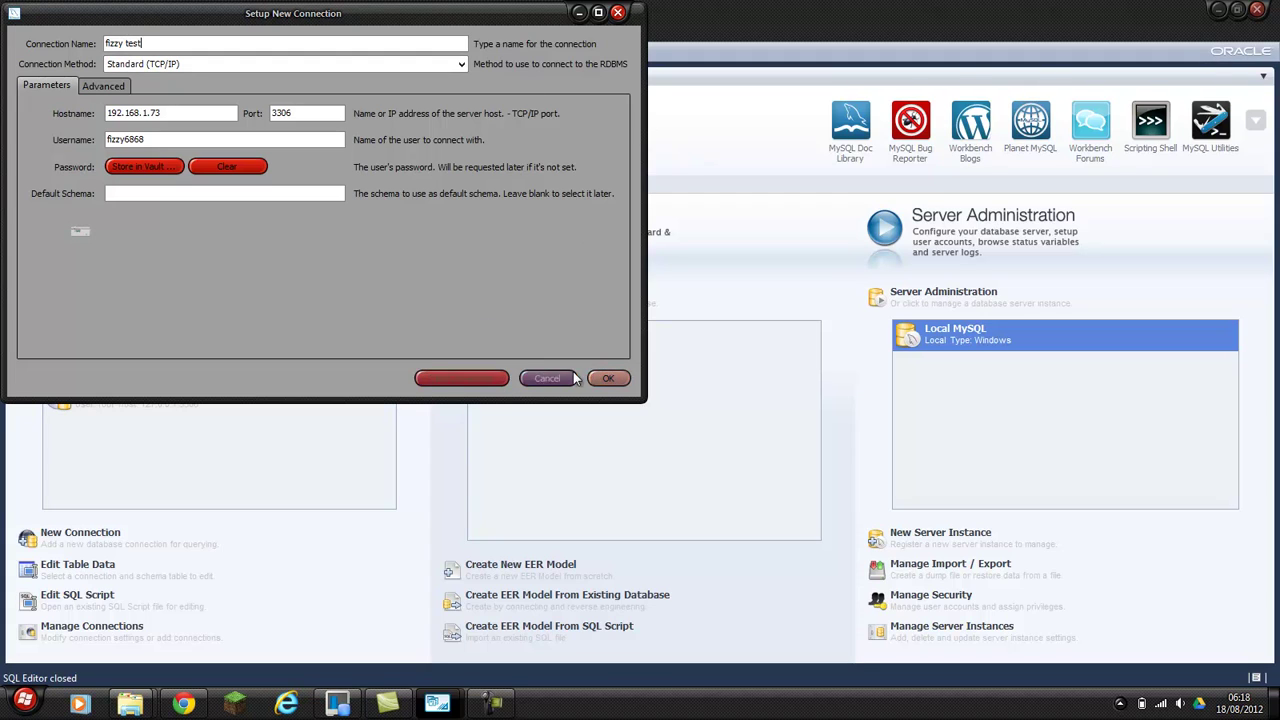
click(610, 380)
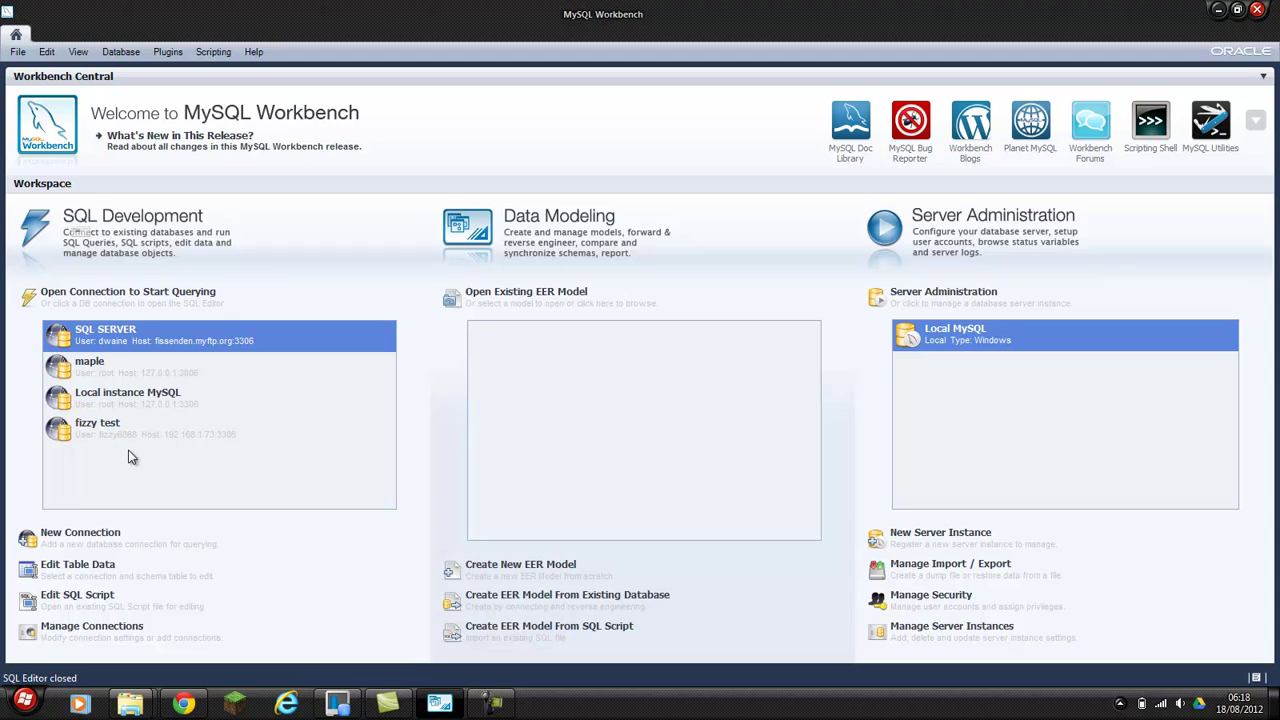
click(95, 430)
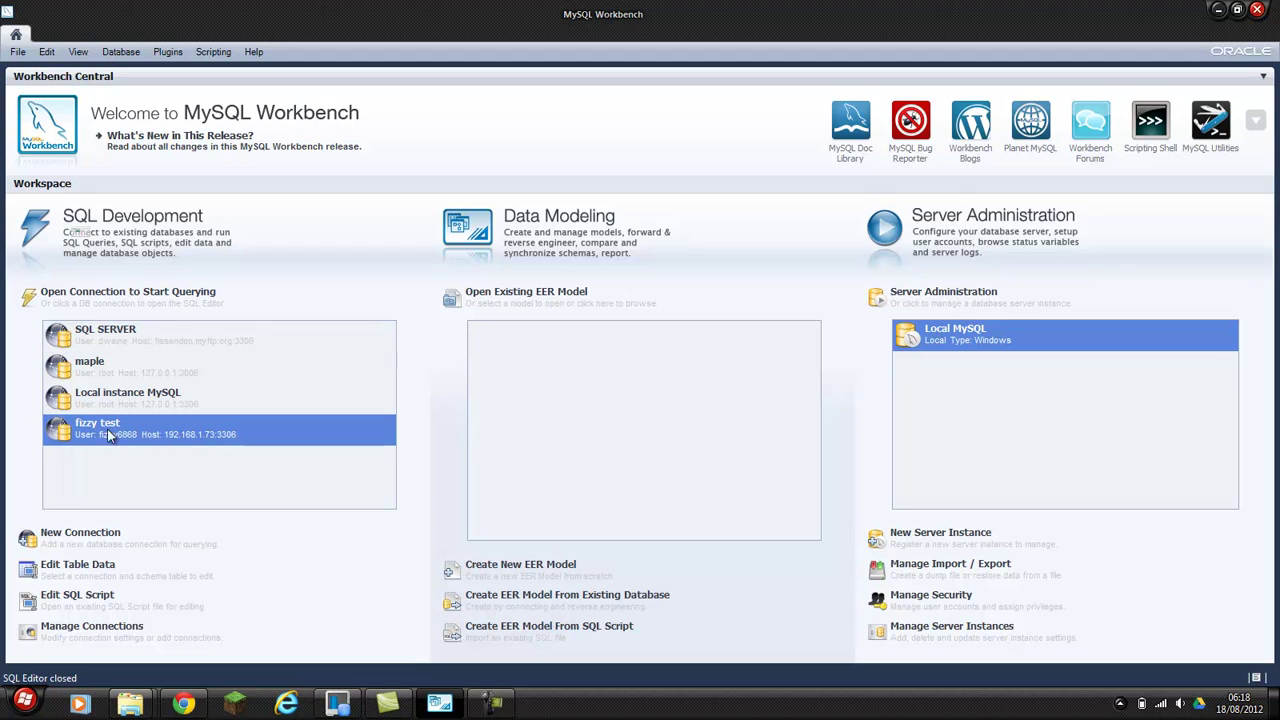
Connect through 'fizzy test' using the user's password.
double_click(180, 441)
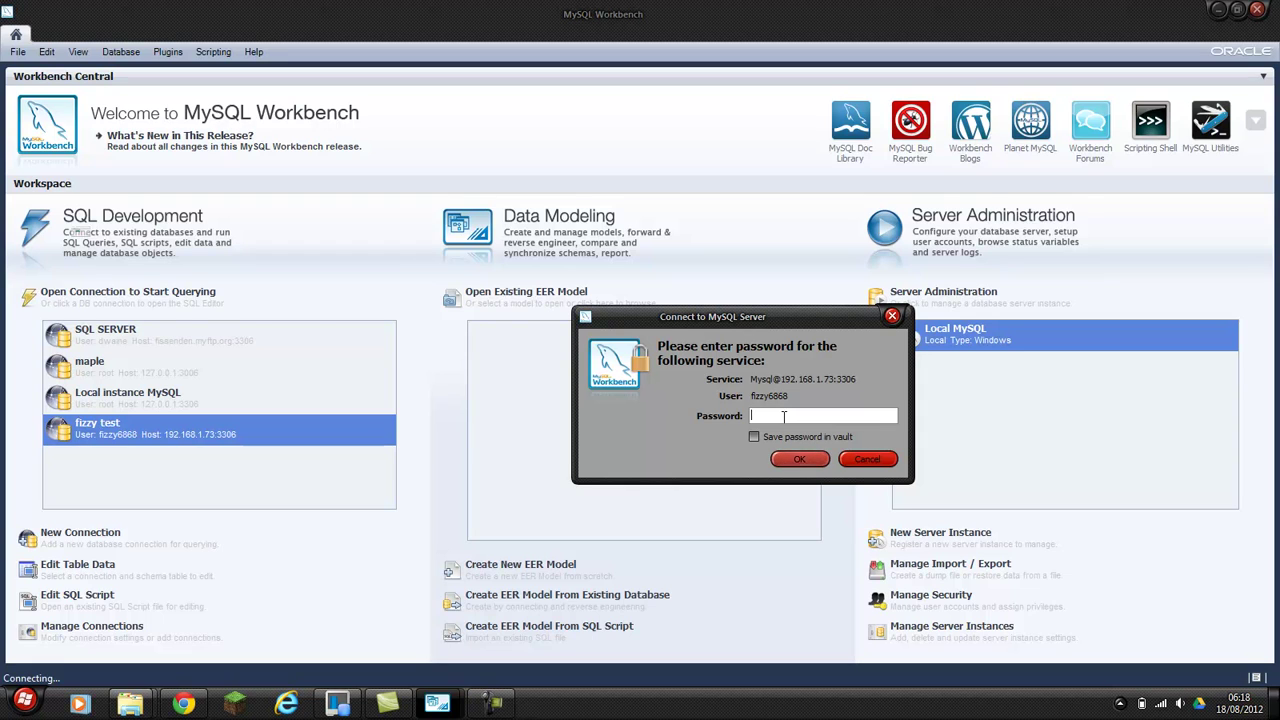
text(****)
key(Return)
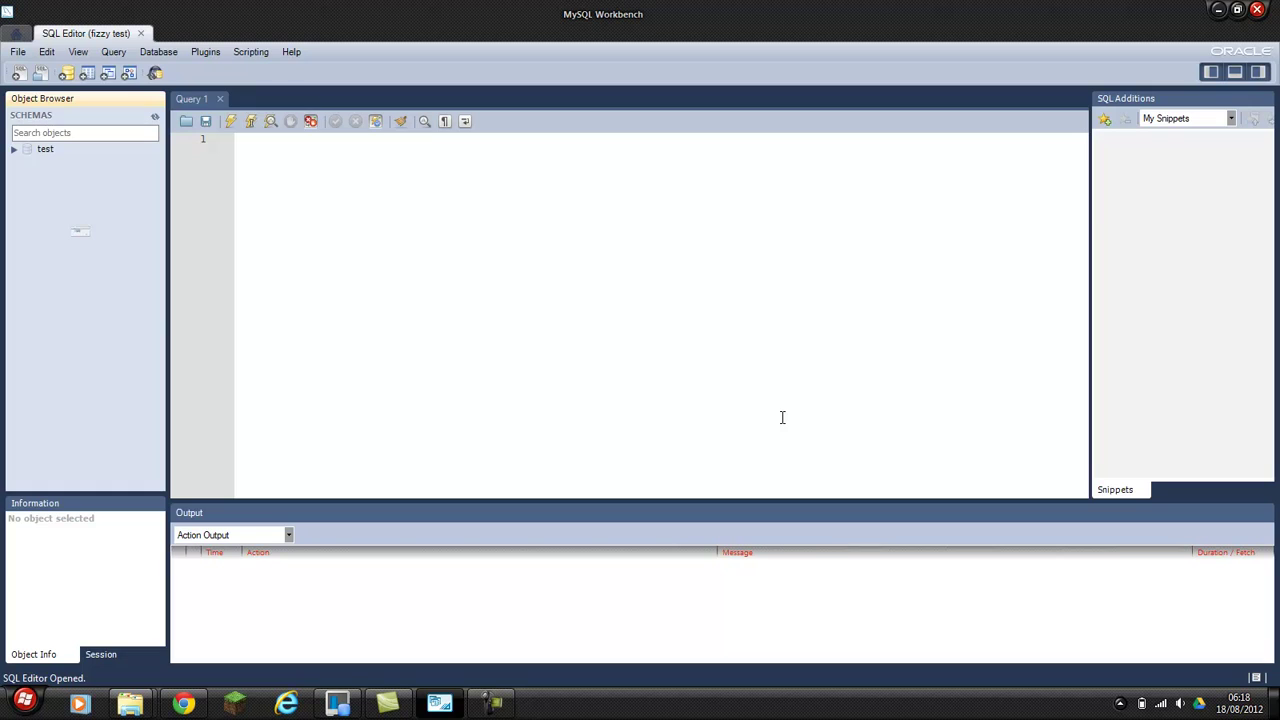
Expand and collapse schema test, then return to the Home screen.
click(15, 149)
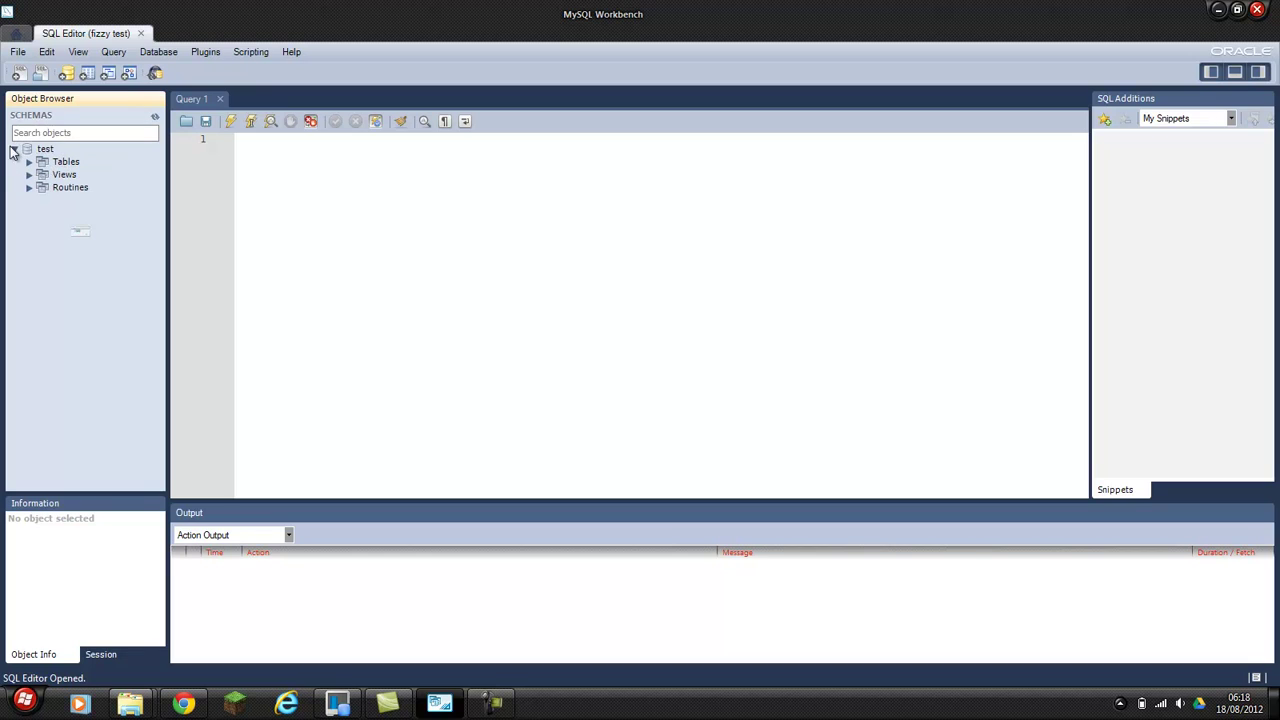
click(19, 150)
click(16, 149)
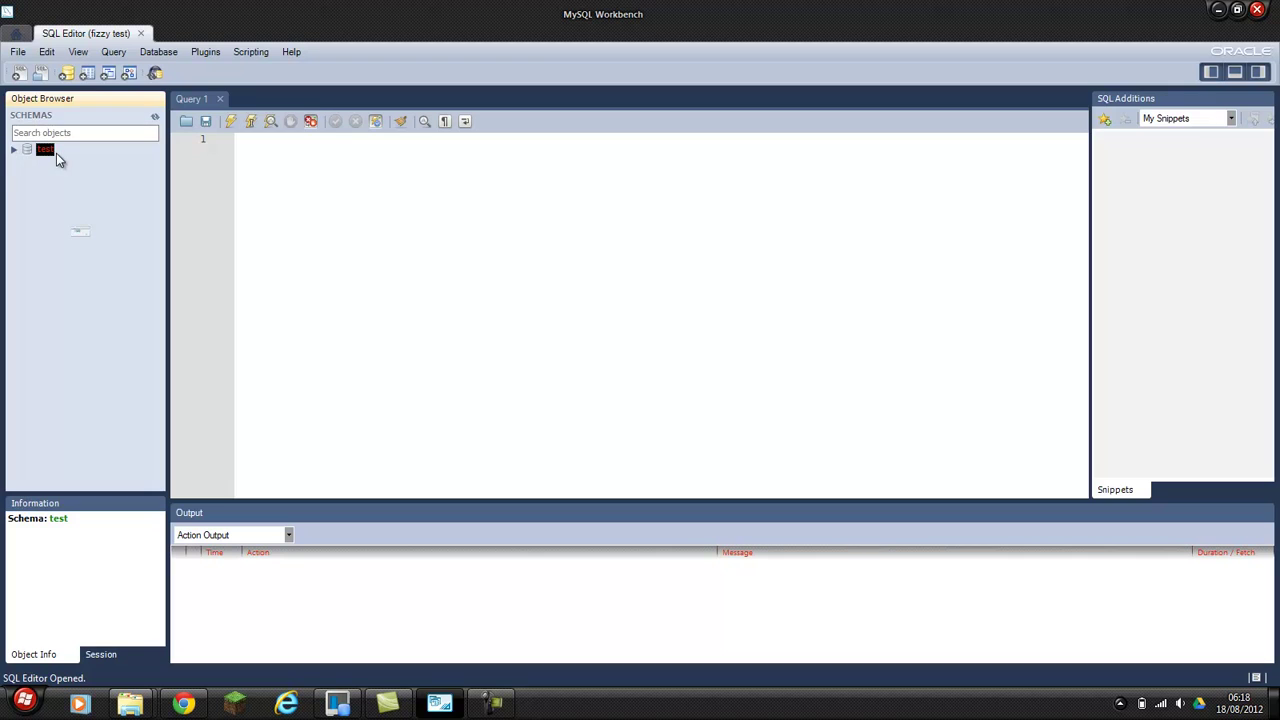
click(16, 33)
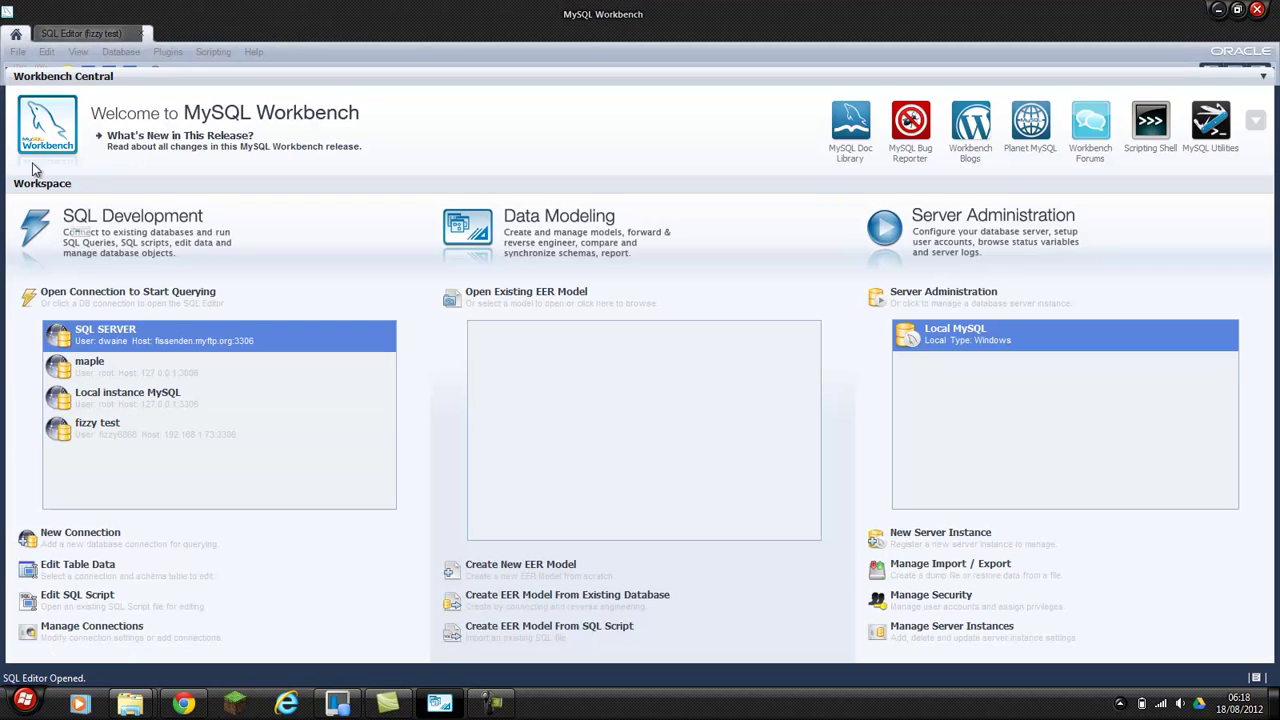
Connect to Local instance MySQL with its password.
click(132, 404)
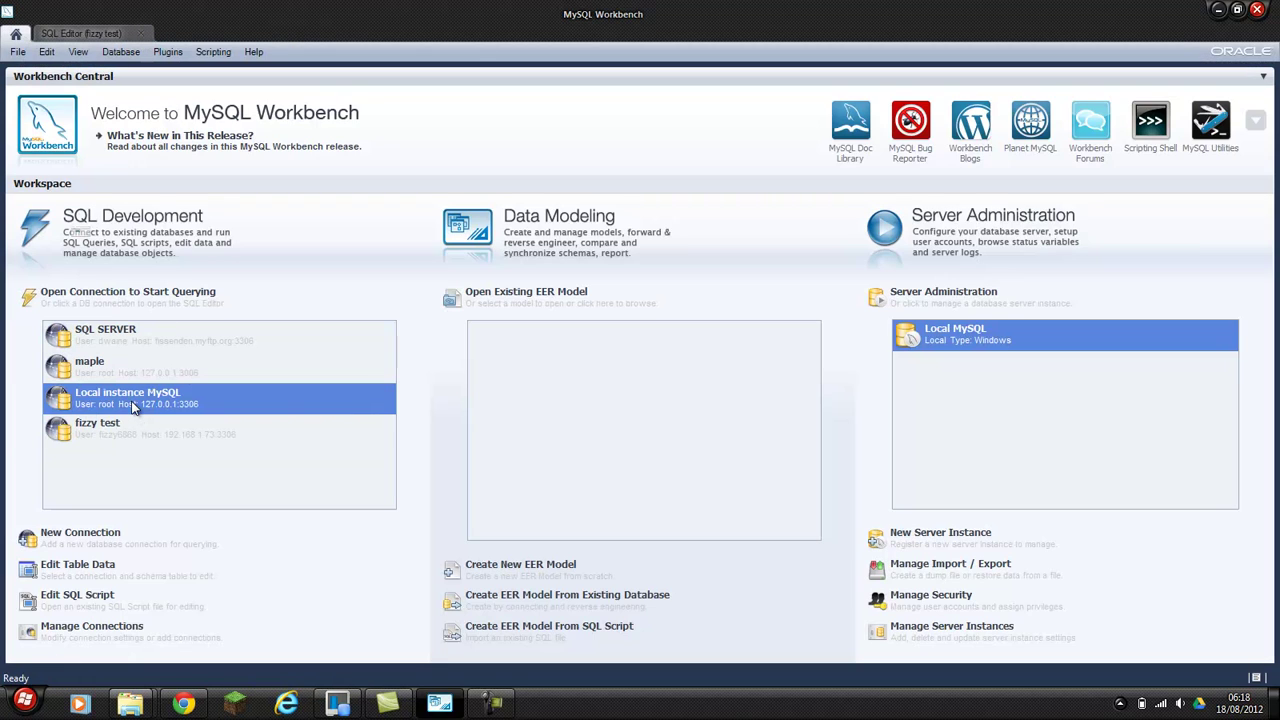
double_click(132, 404)
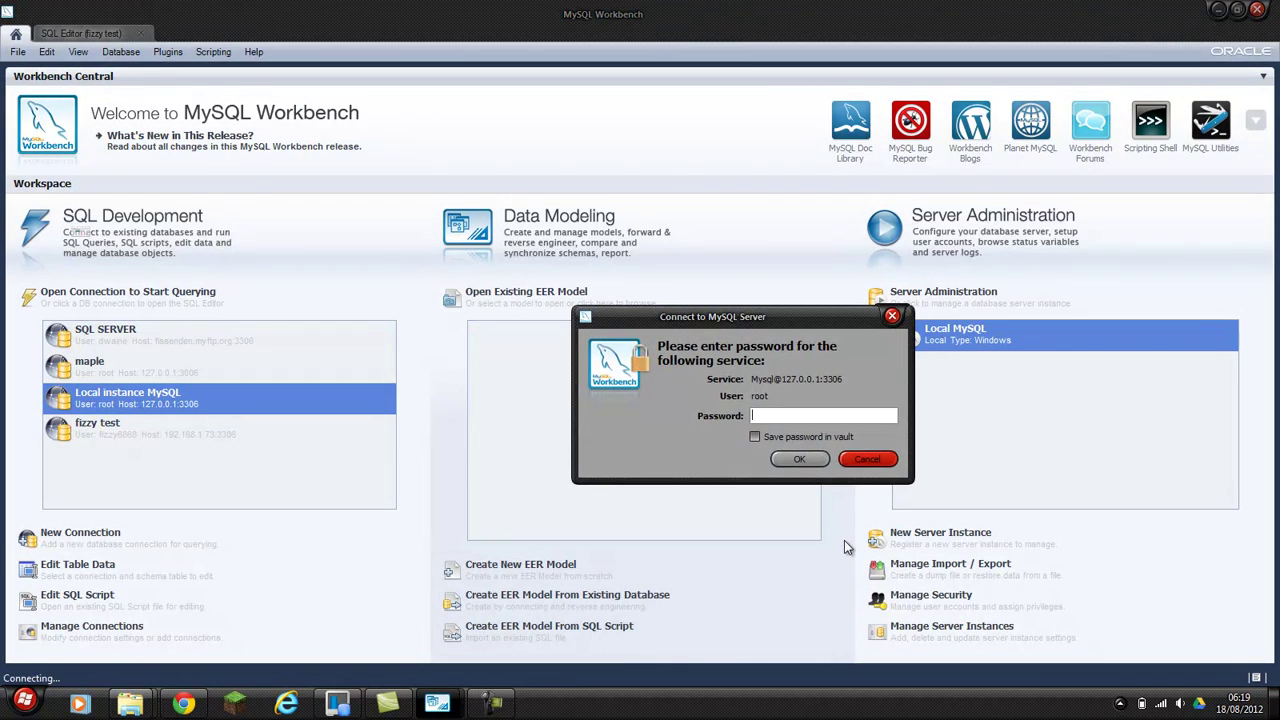
text(*******)
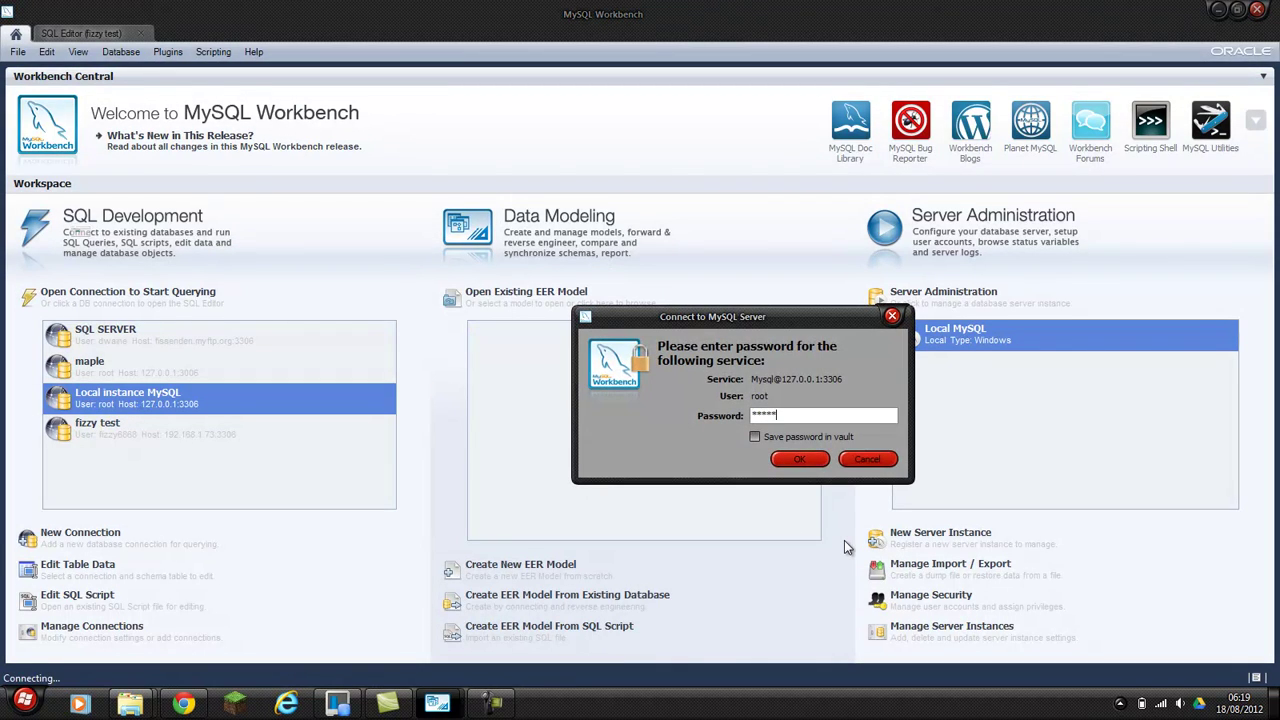
key(Return)
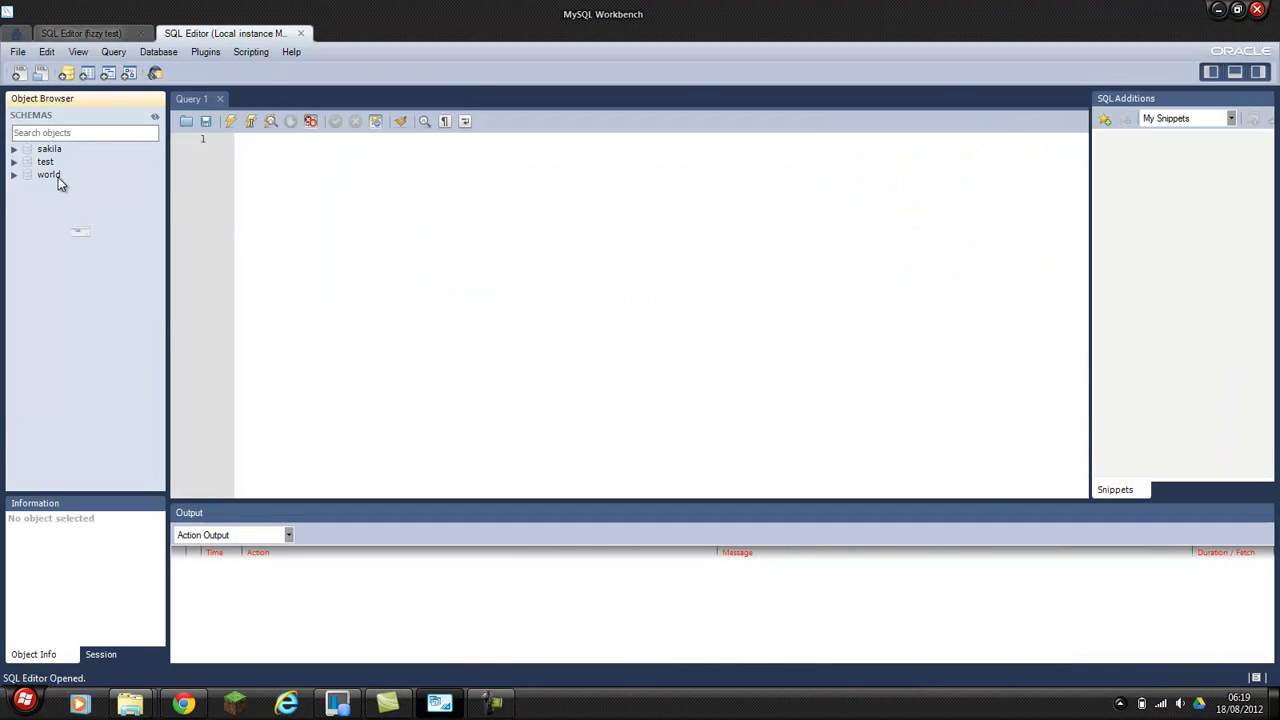
Close the fizzy test editor and bring the Local instance editor forward.
click(100, 33)
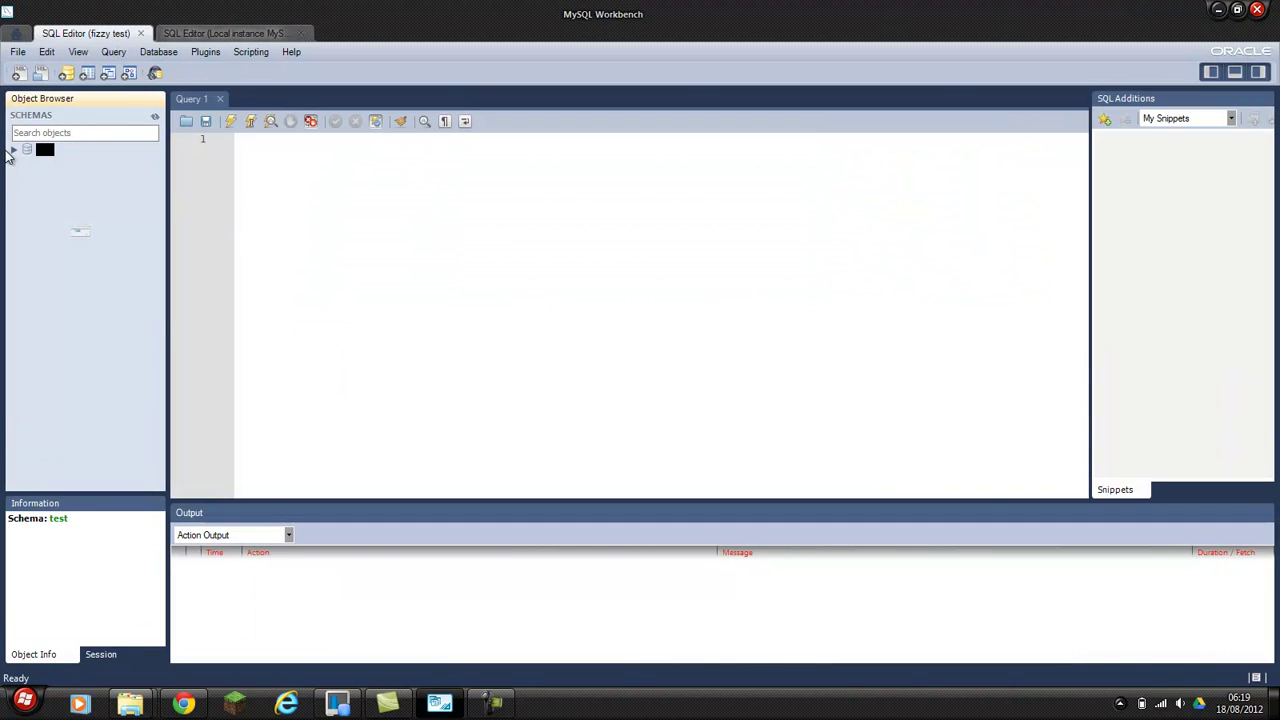
click(57, 172)
click(141, 33)
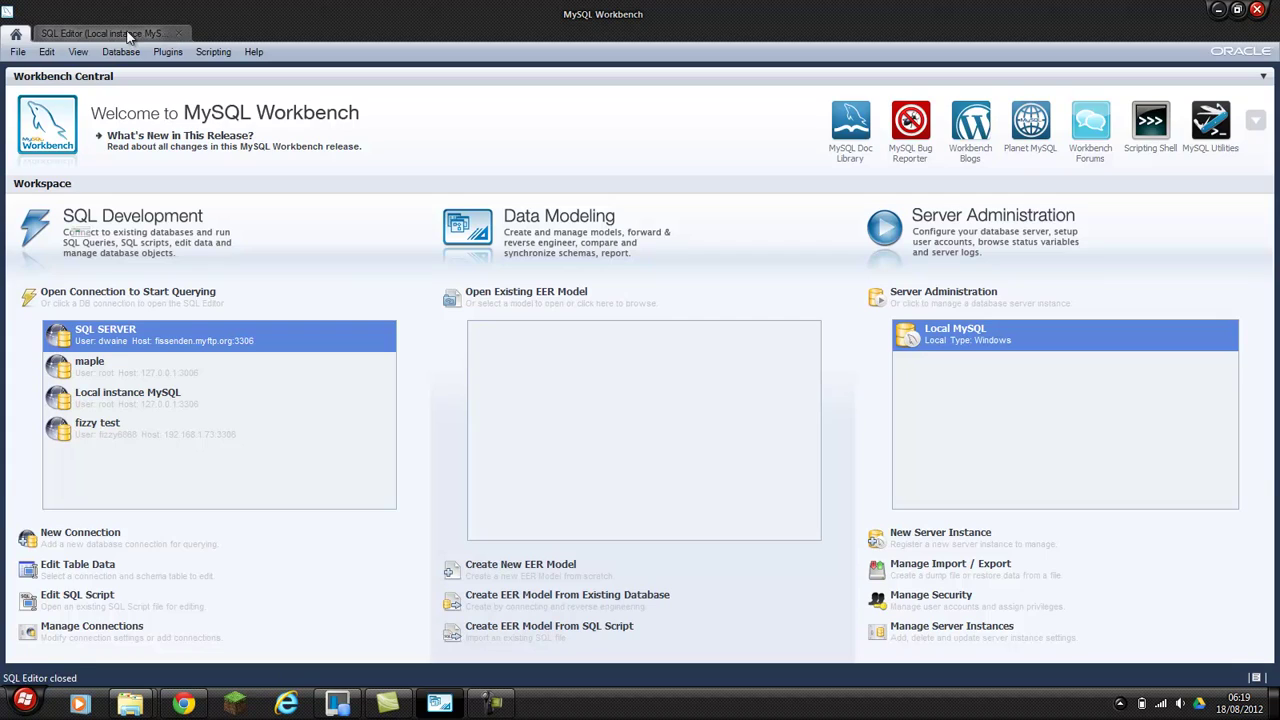
click(176, 36)
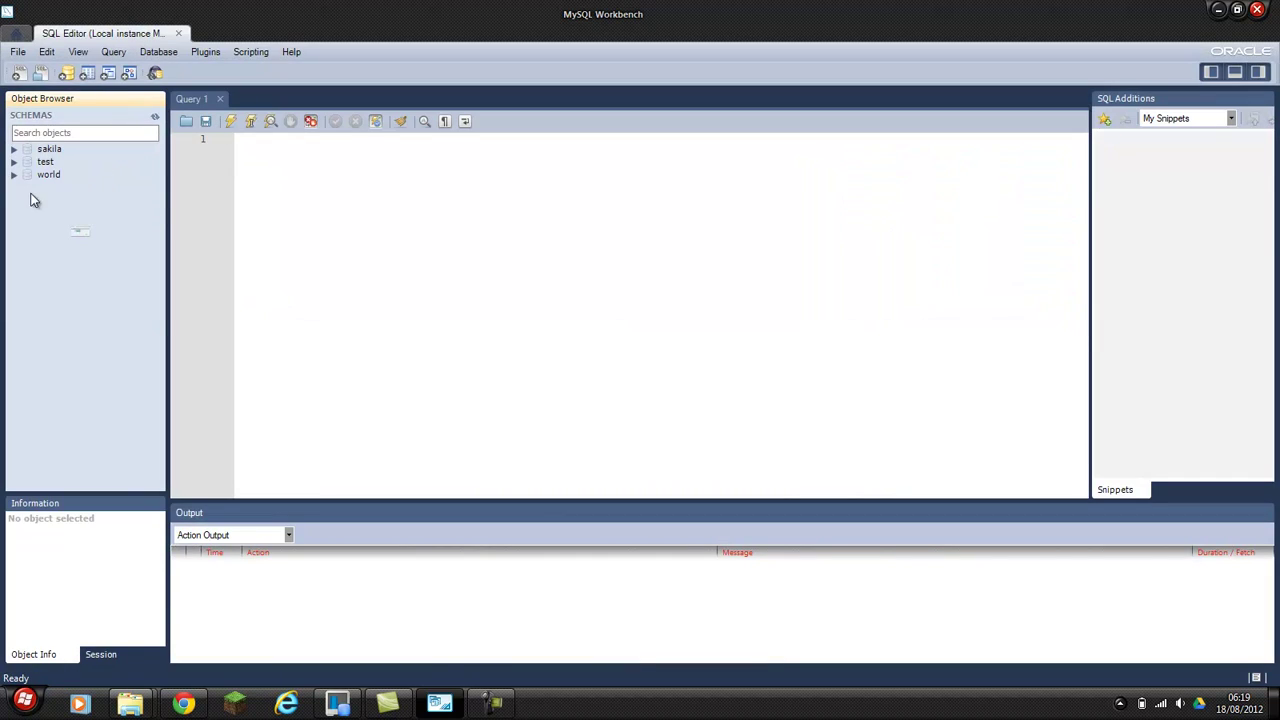